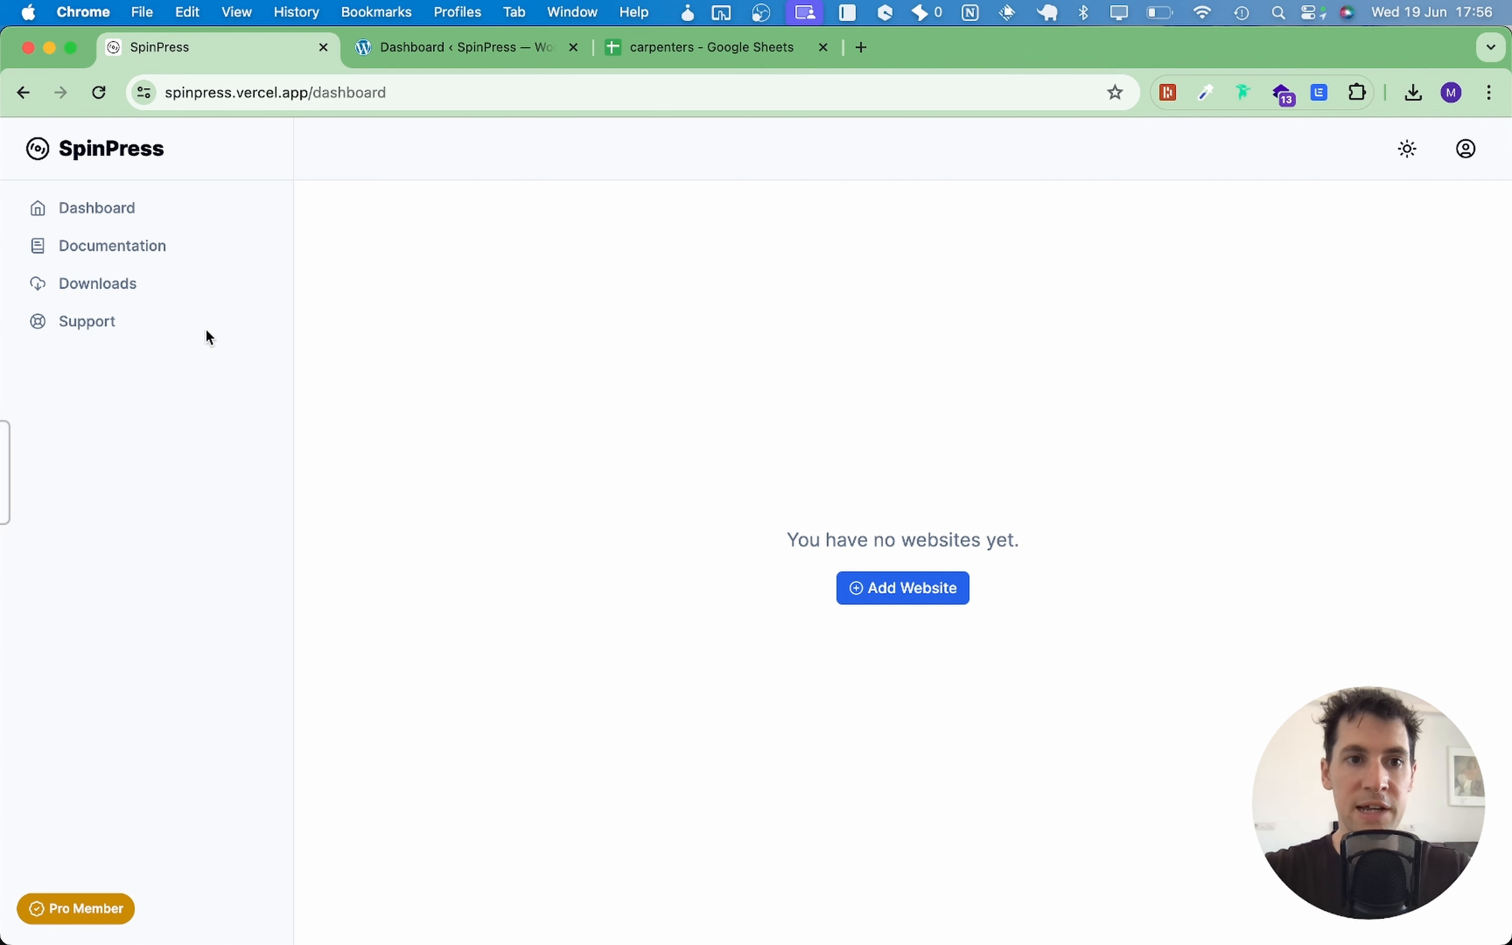
Step: Download the WordPress plugin ZIP from SpinPress's Downloads page
left_click(94, 289)
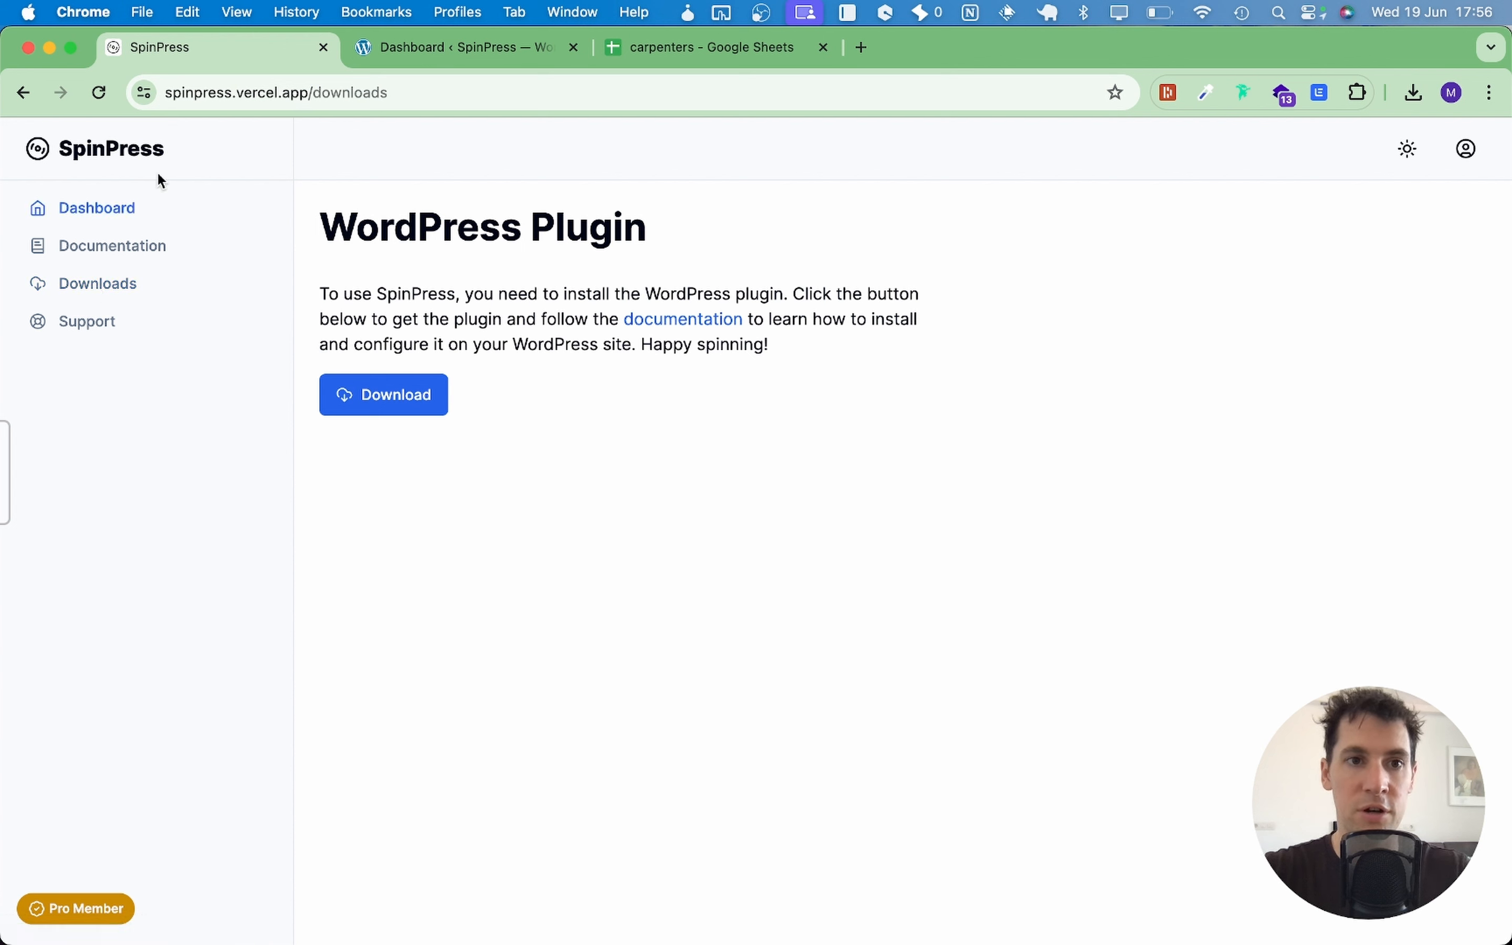
left_click(429, 393)
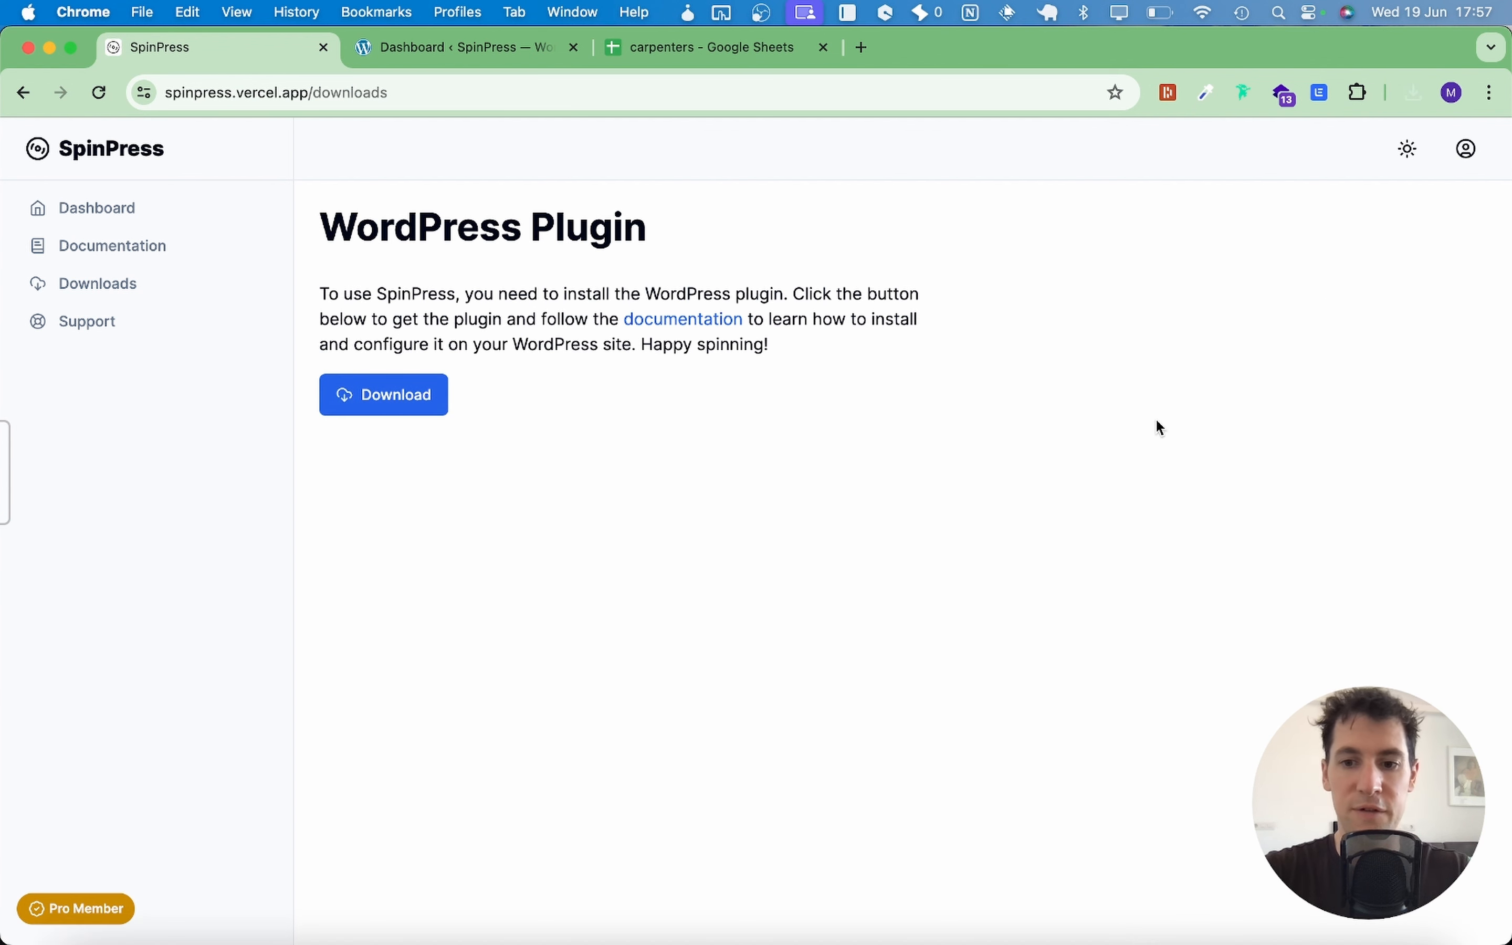
Step: Choose spinpress-connector.zip in WordPress's Upload Plugin form
left_click(444, 49)
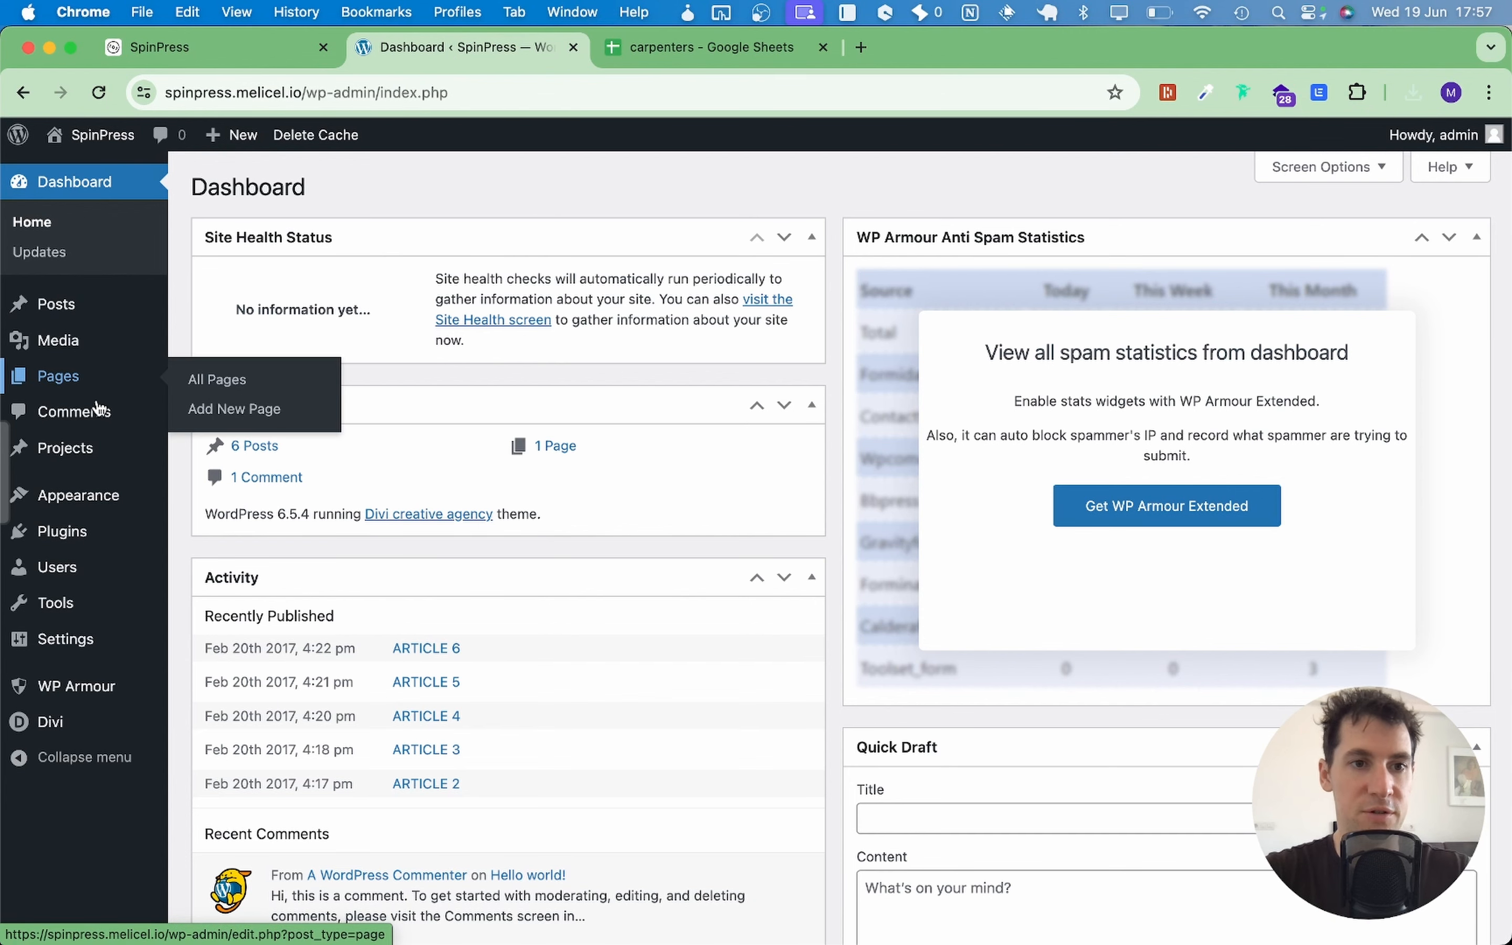
left_click(85, 541)
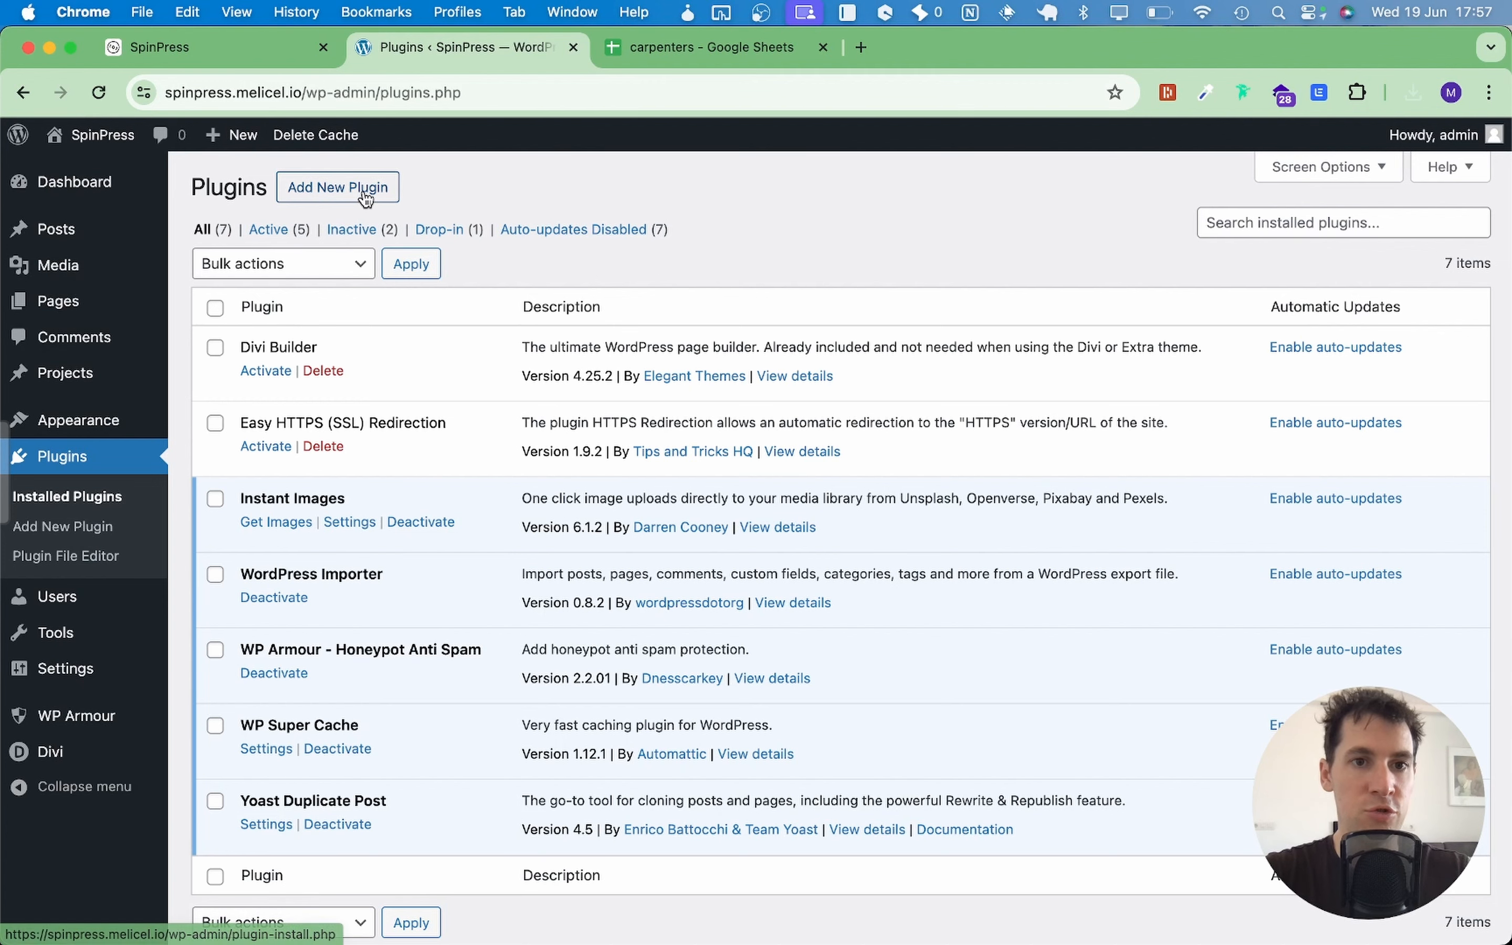
left_click(366, 199)
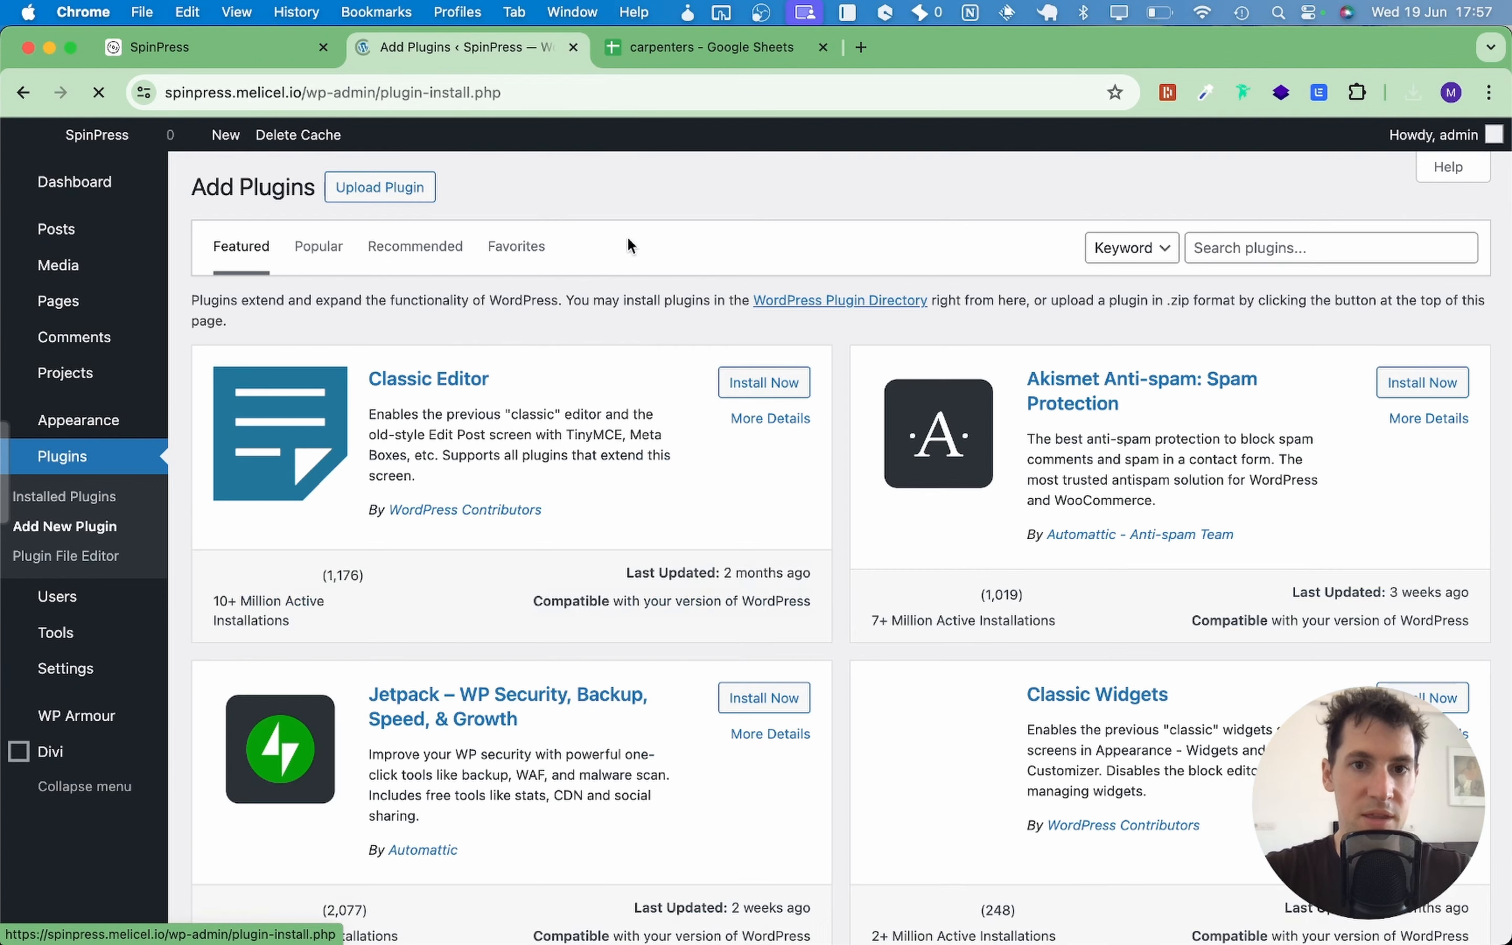
left_click(378, 189)
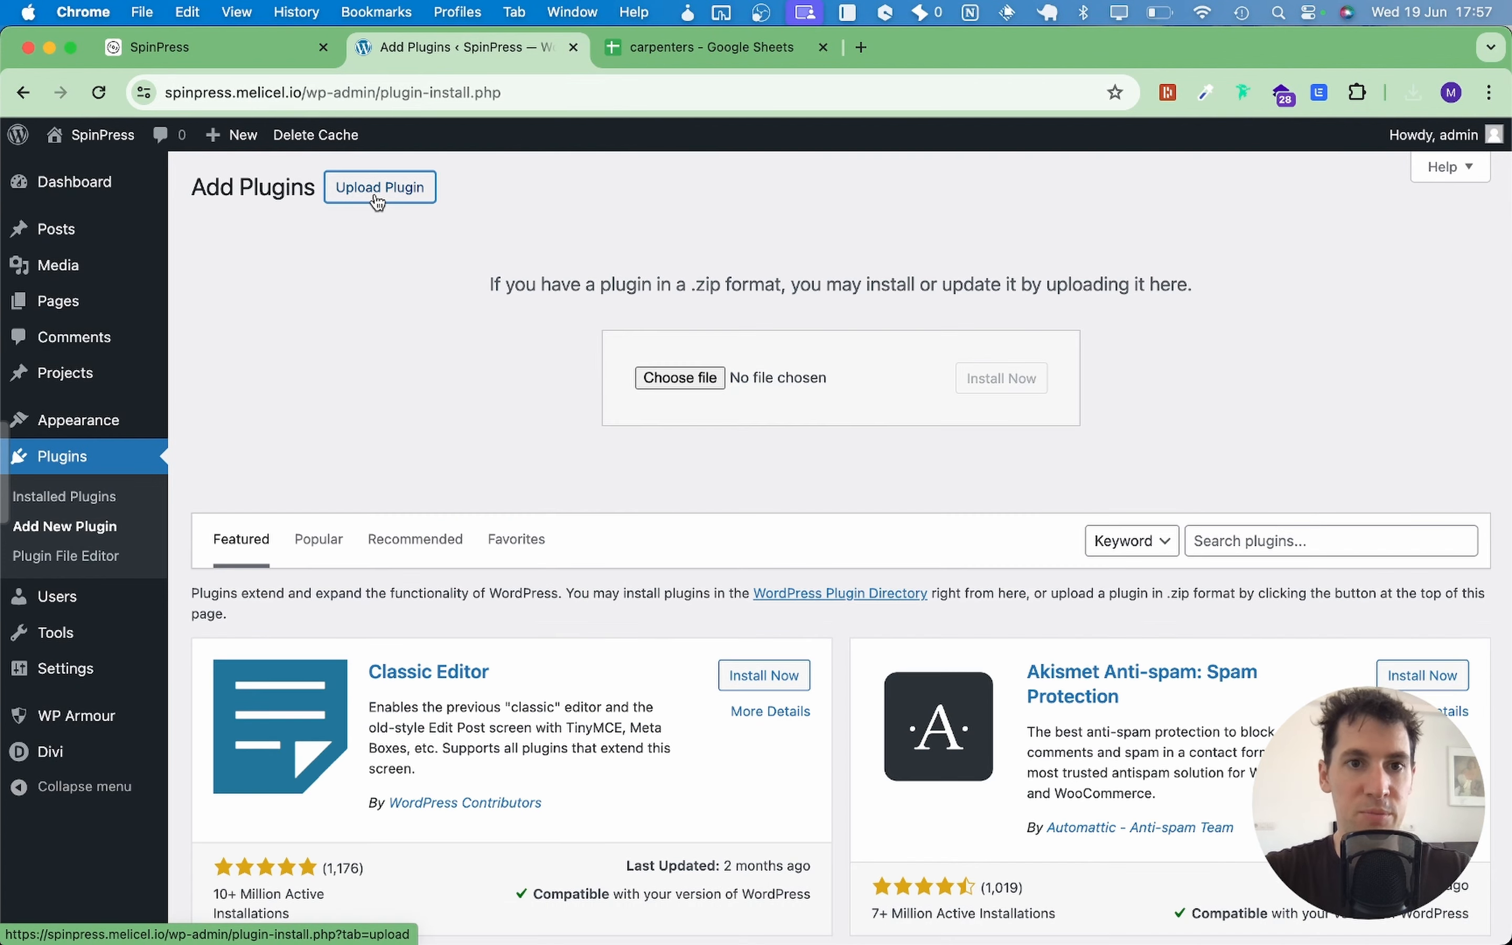
left_click(680, 378)
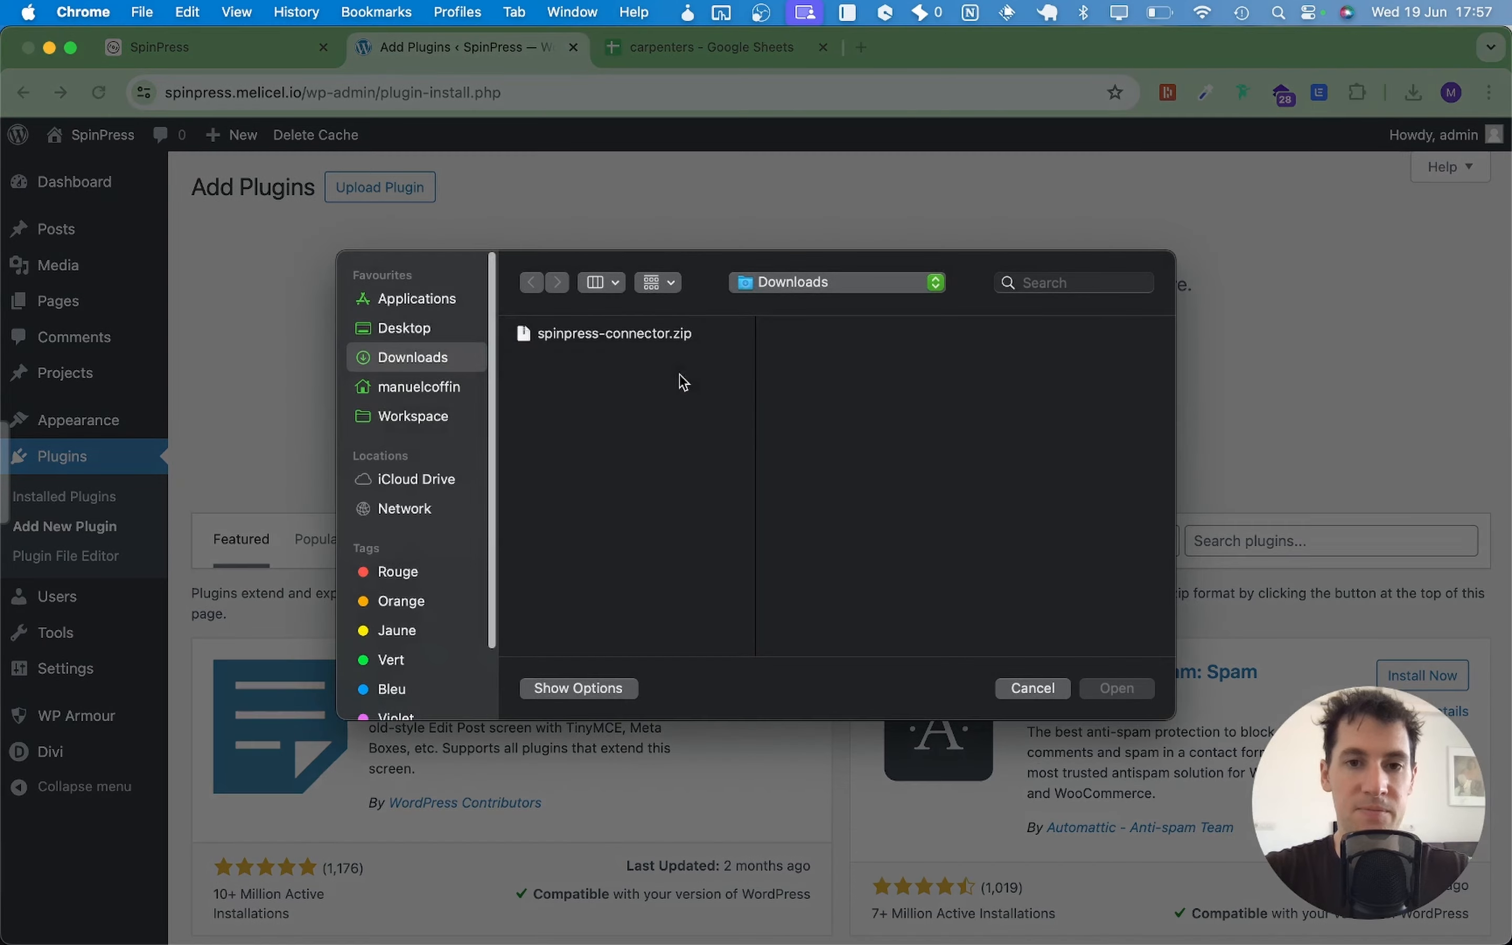
left_click(630, 333)
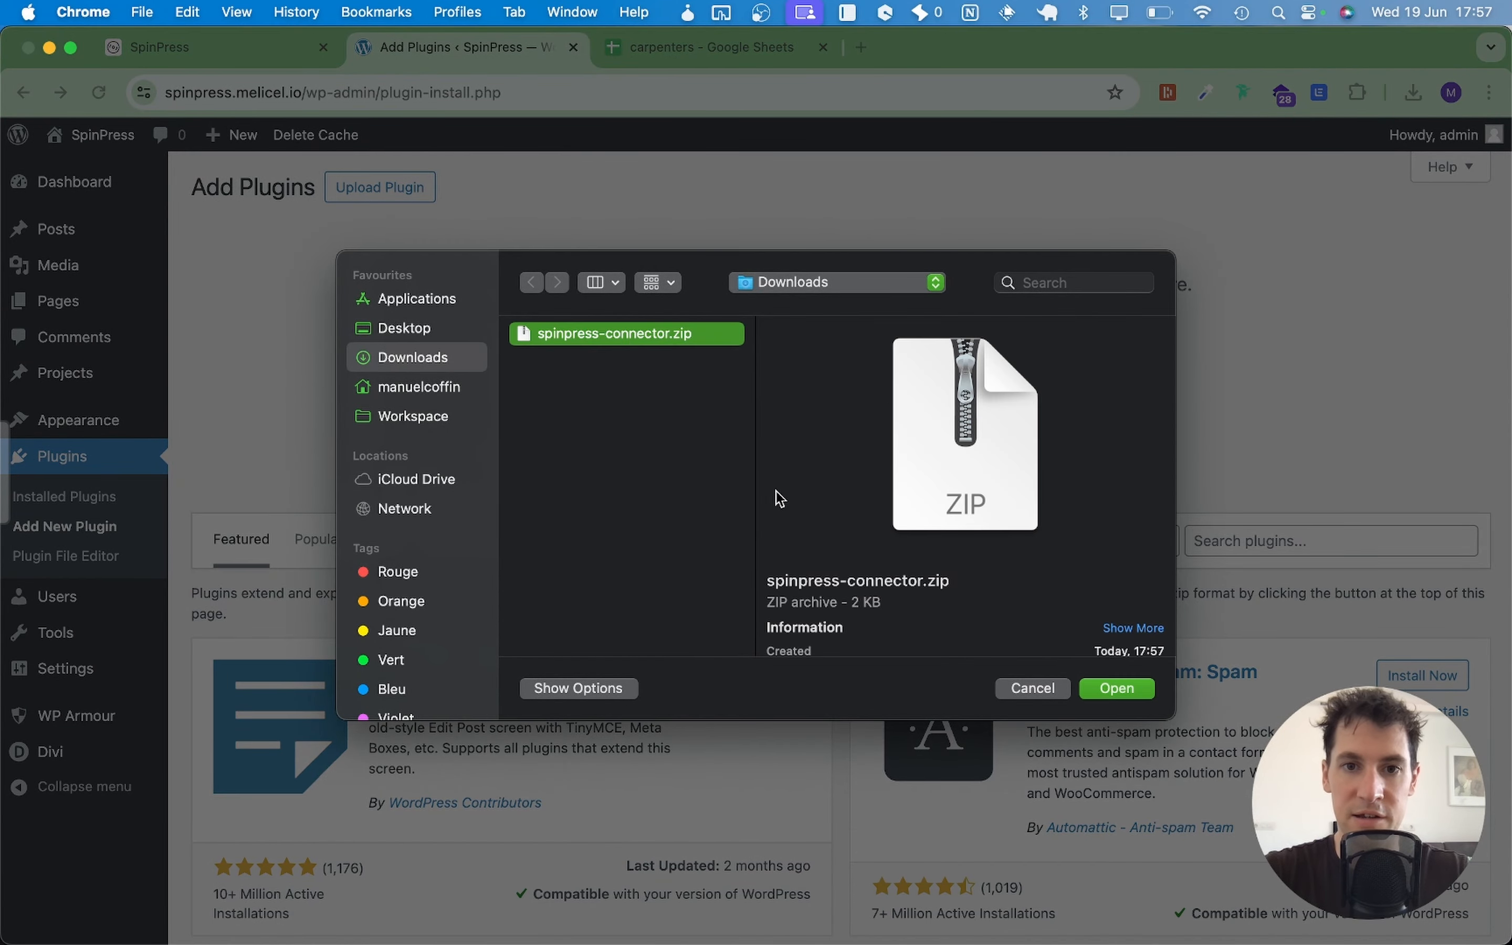
left_click(1119, 689)
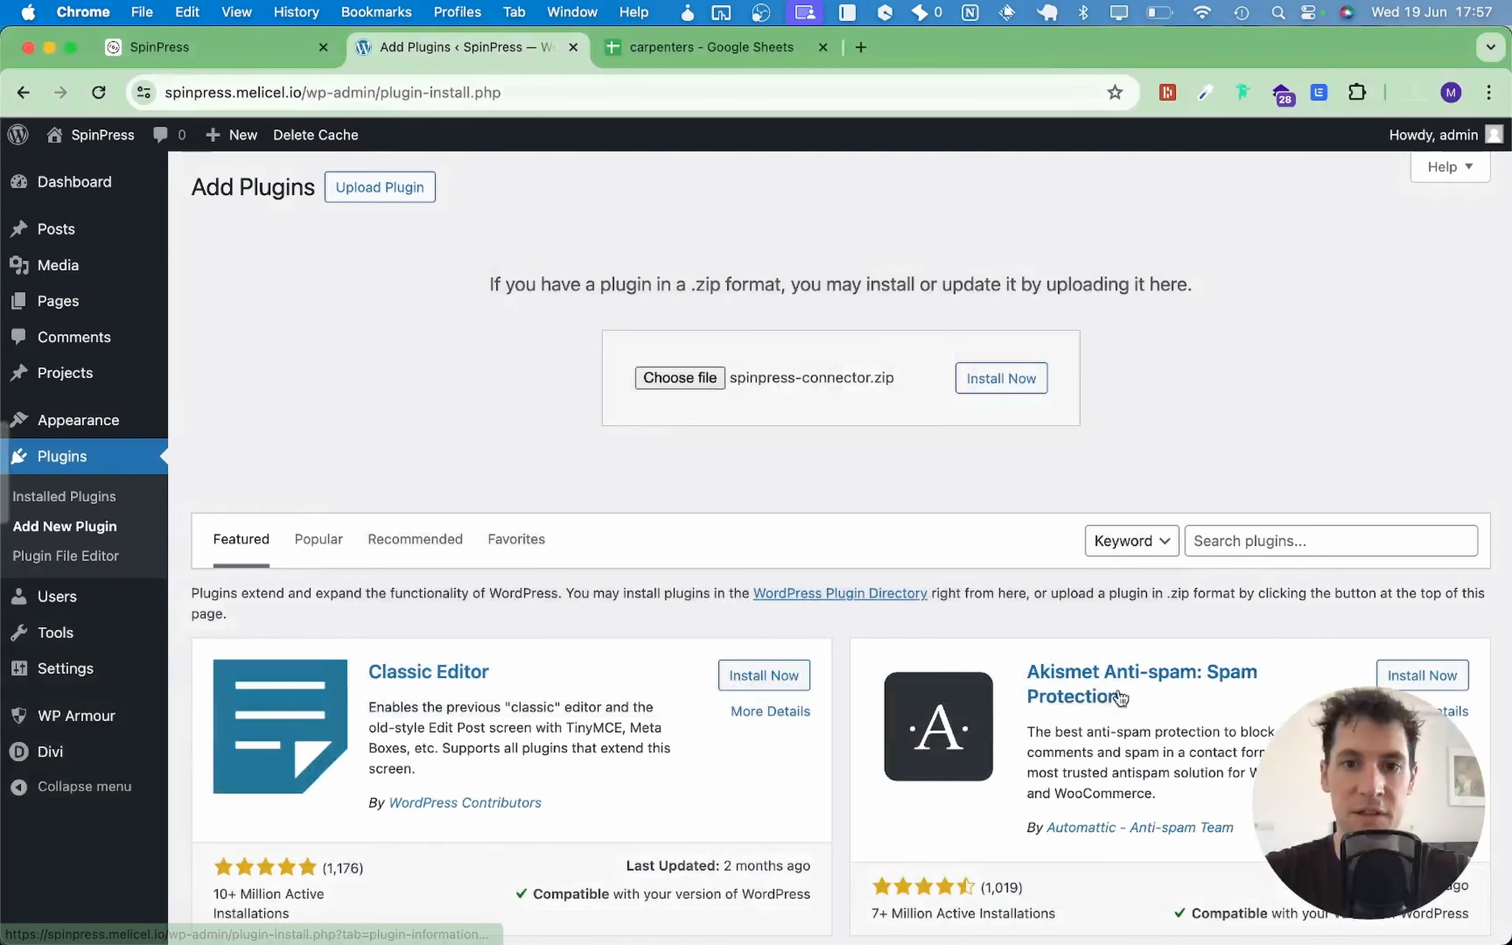
Step: Install and activate SpinPress Connector, then return to the SpinPress dashboard
left_click(994, 382)
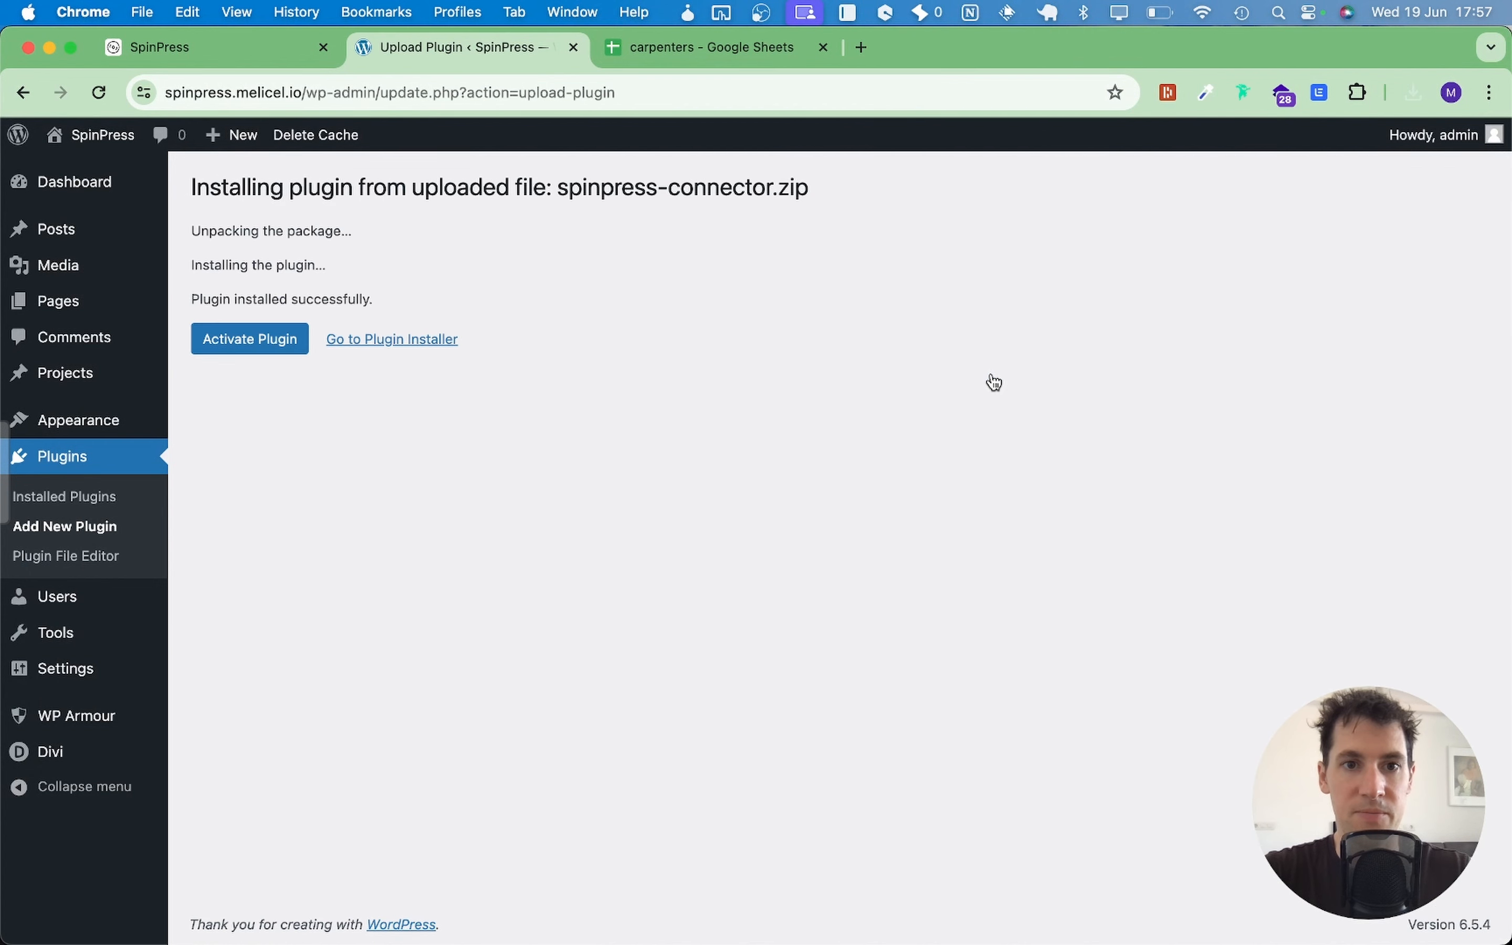
left_click(245, 357)
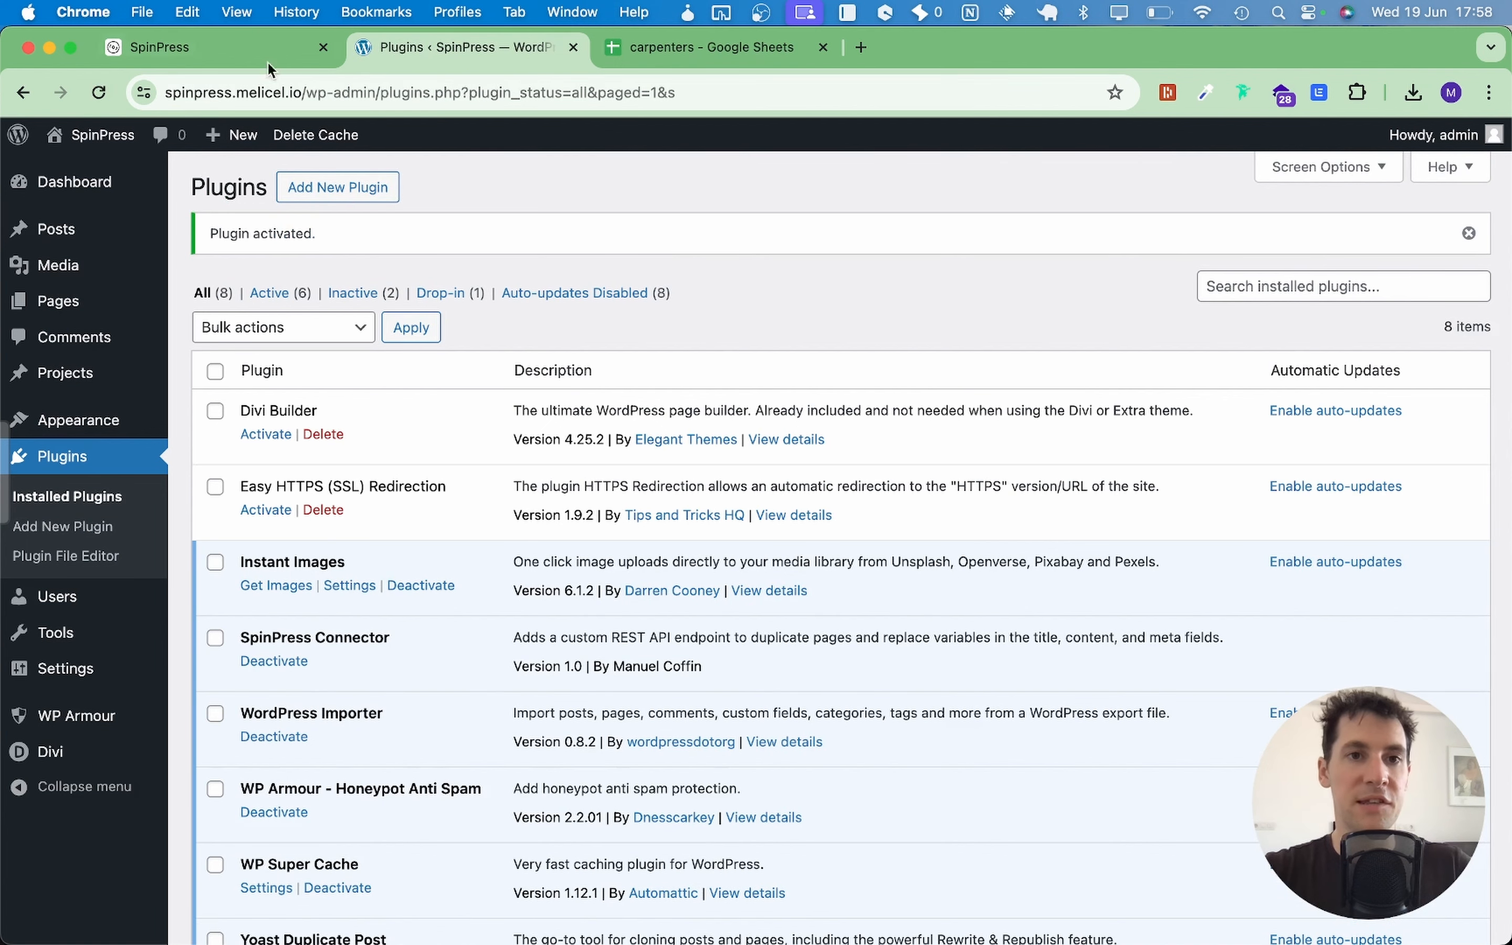
left_click(220, 54)
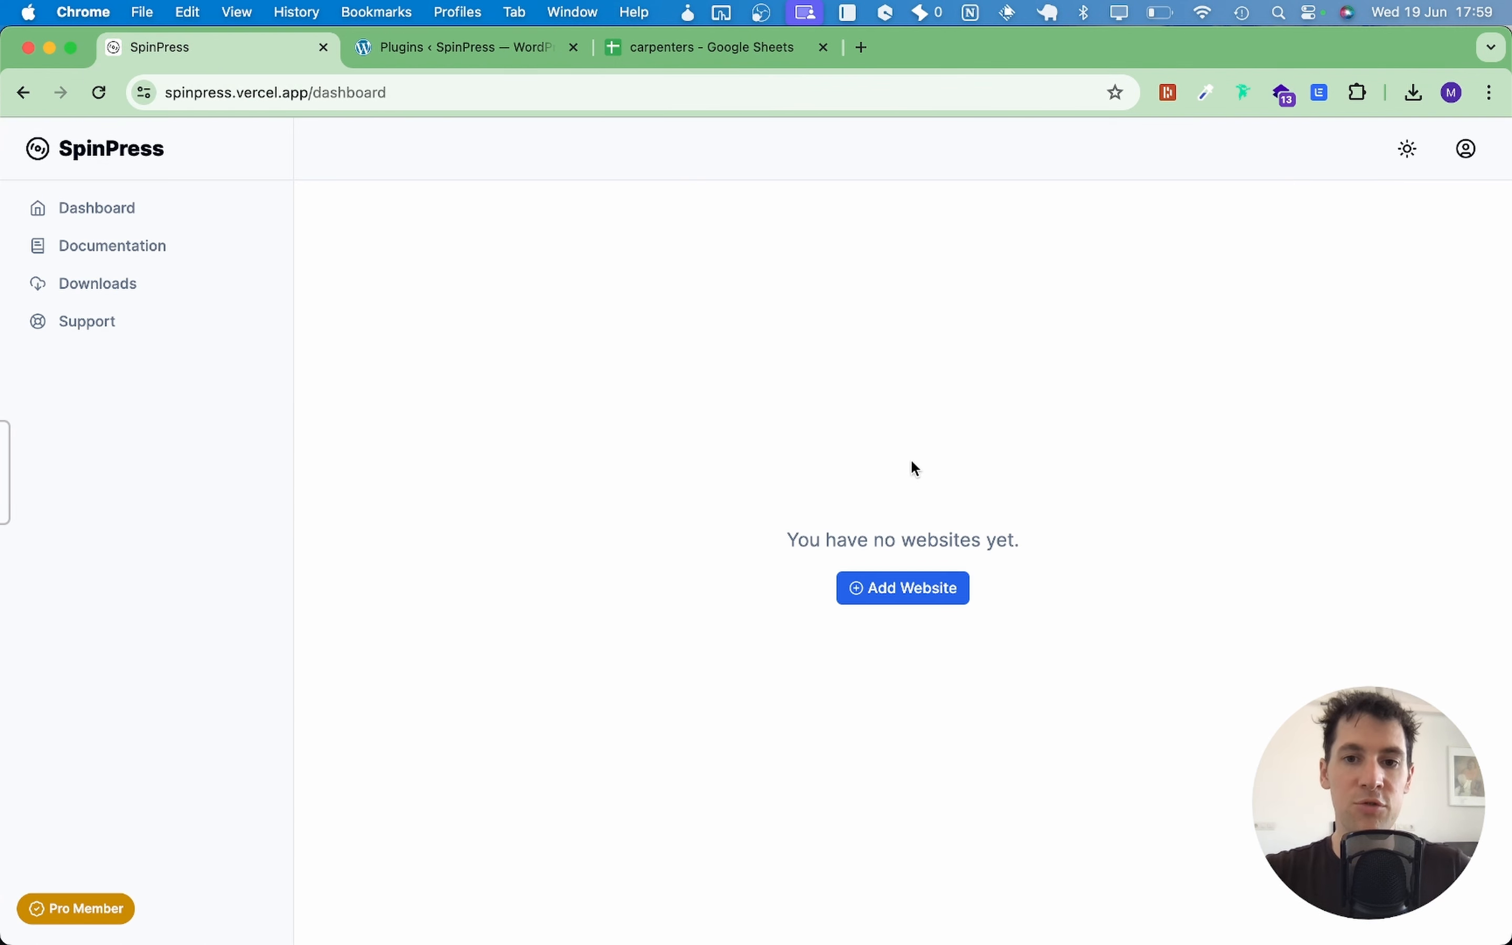
left_click(931, 591)
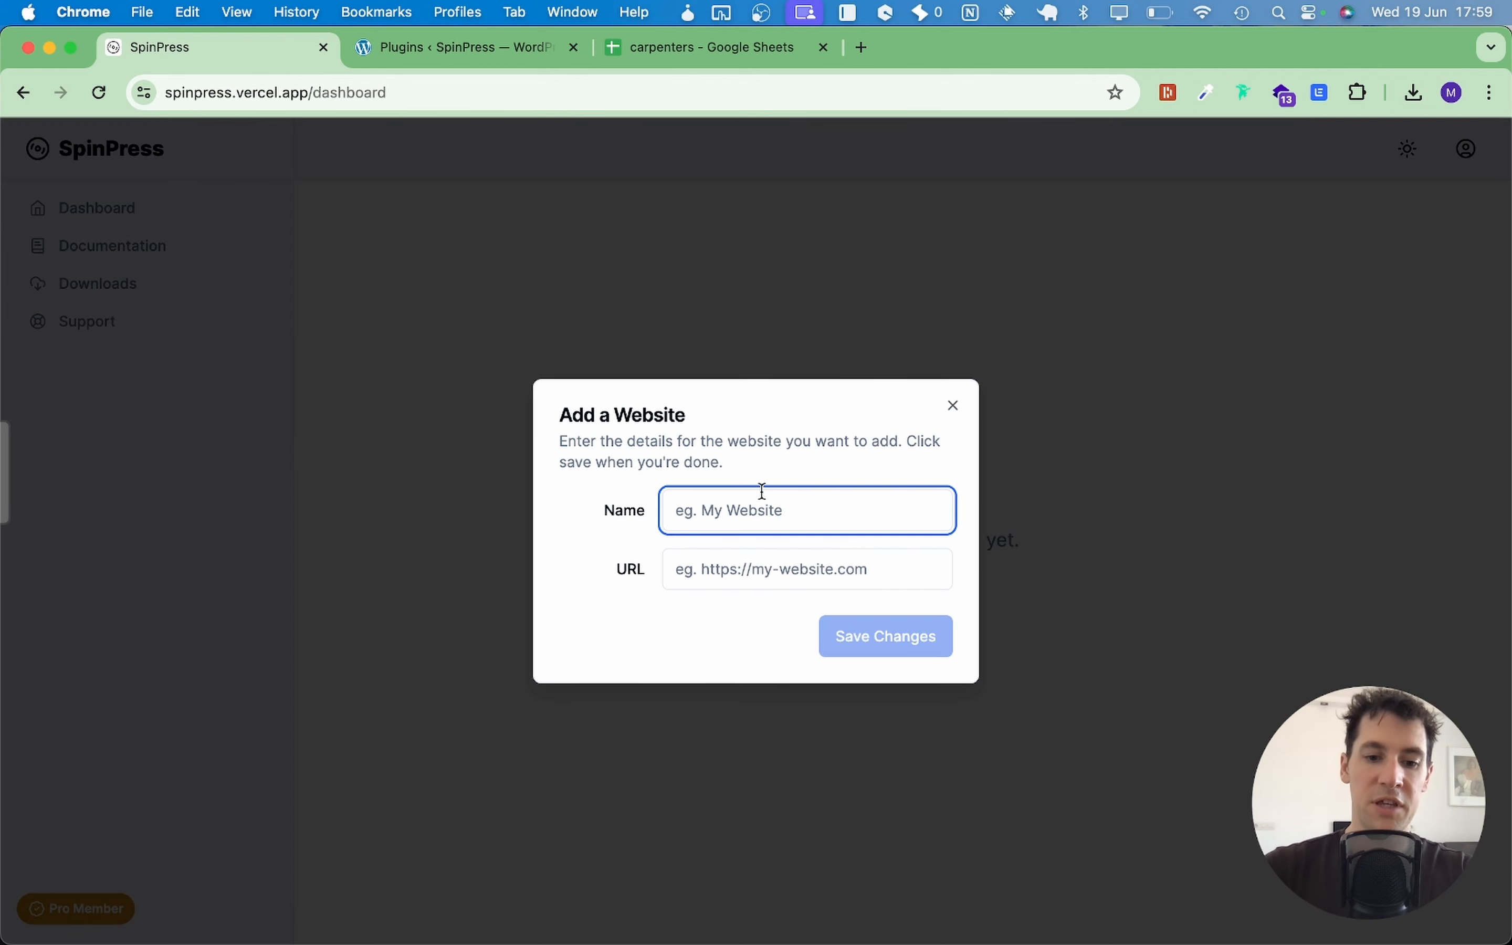
type("My Cool ")
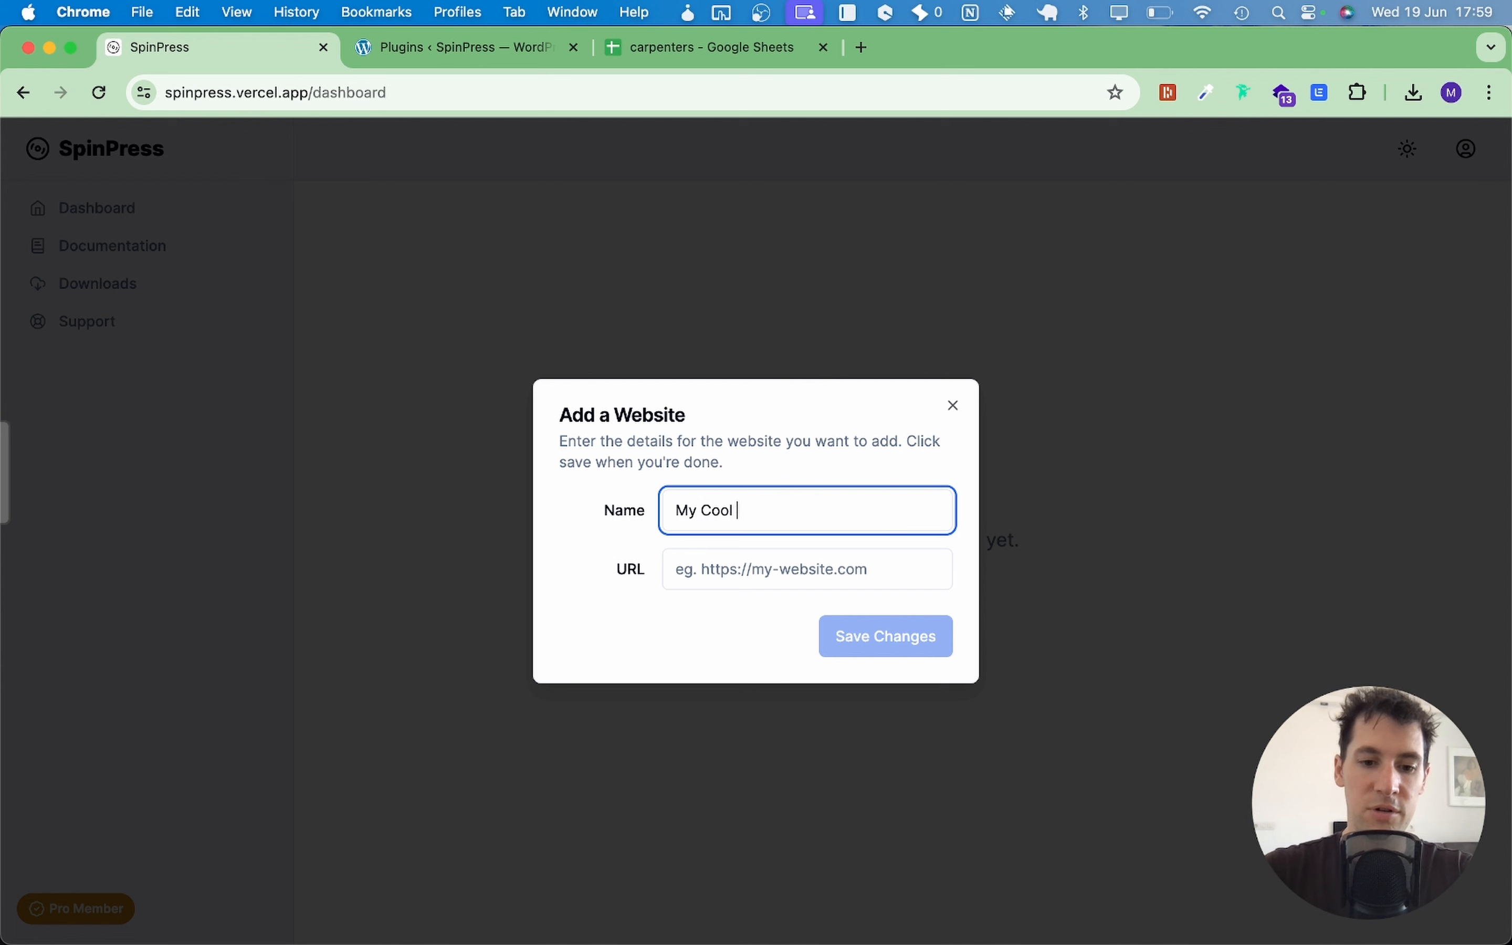
type("Website")
key("Tab")
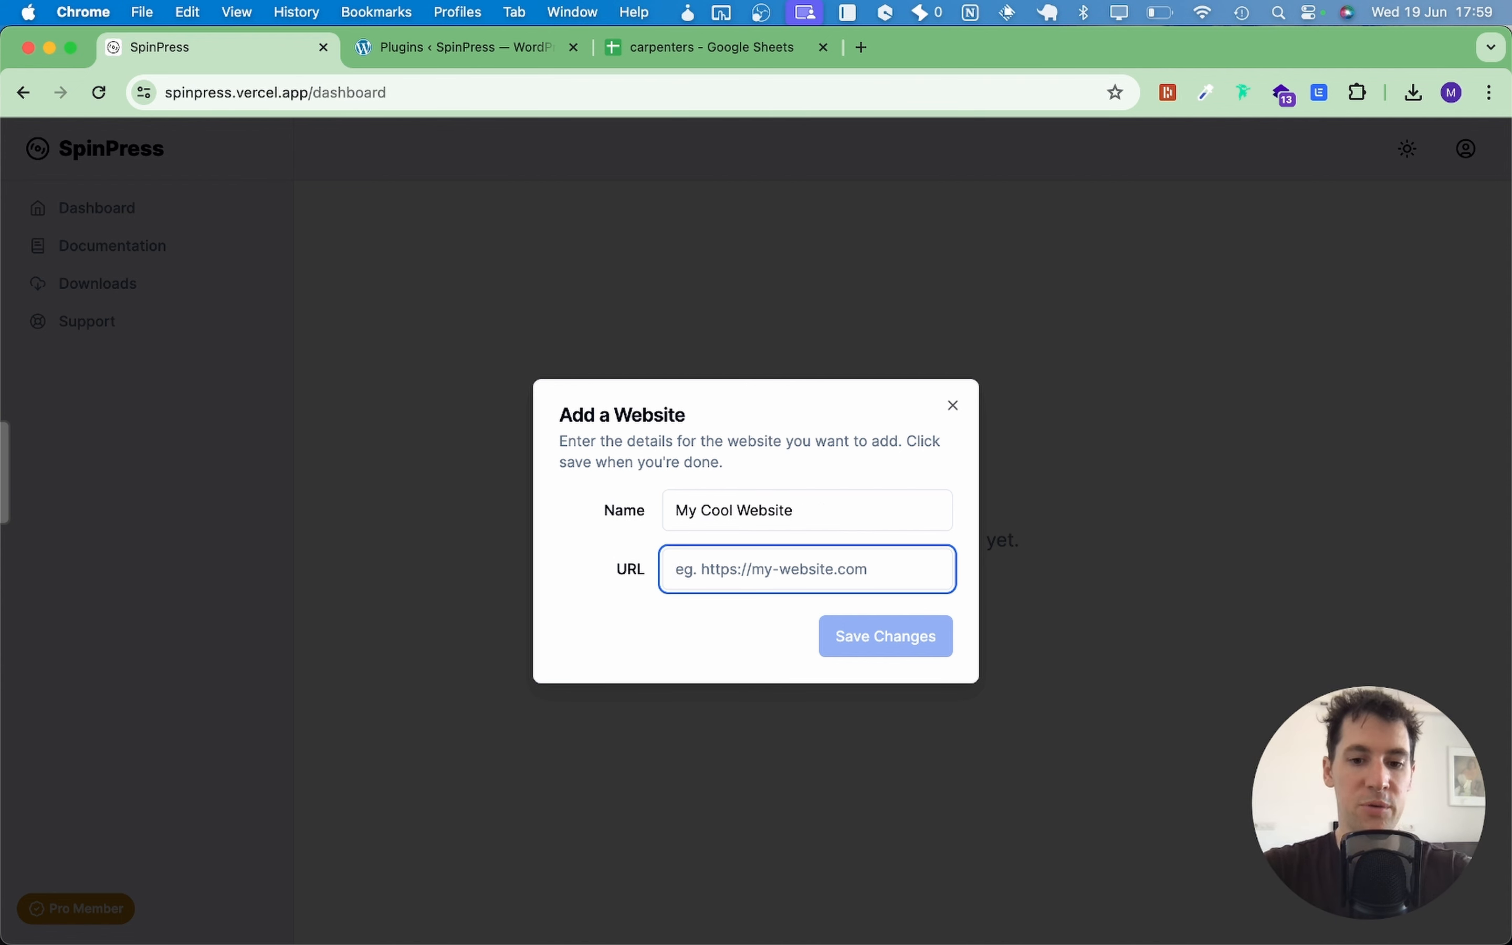
type("https://spinpress.melicel.io")
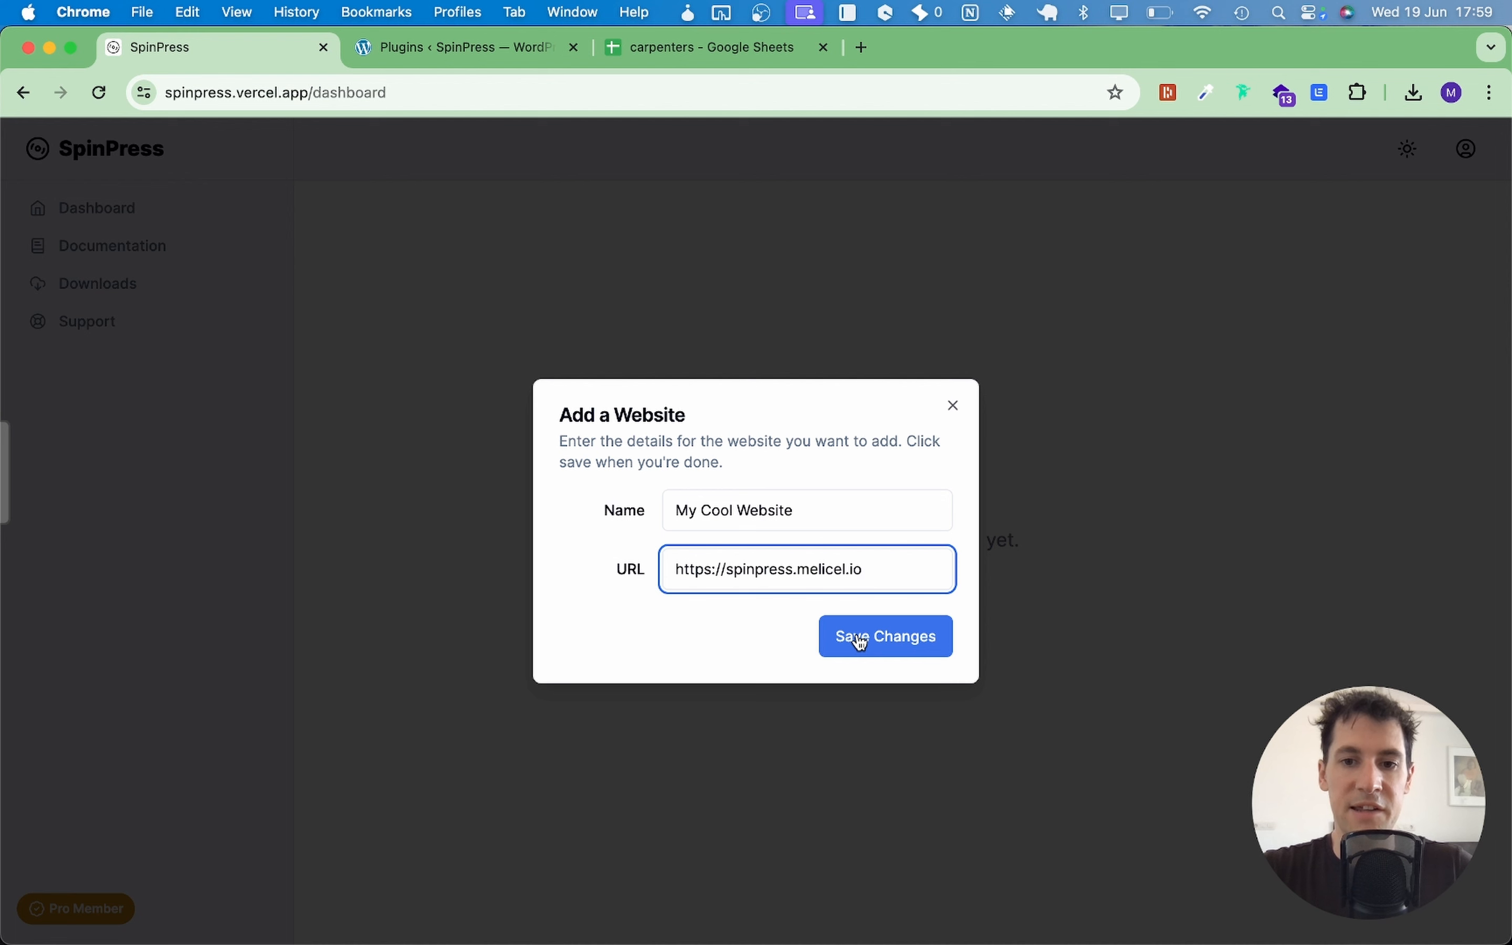
left_click(860, 641)
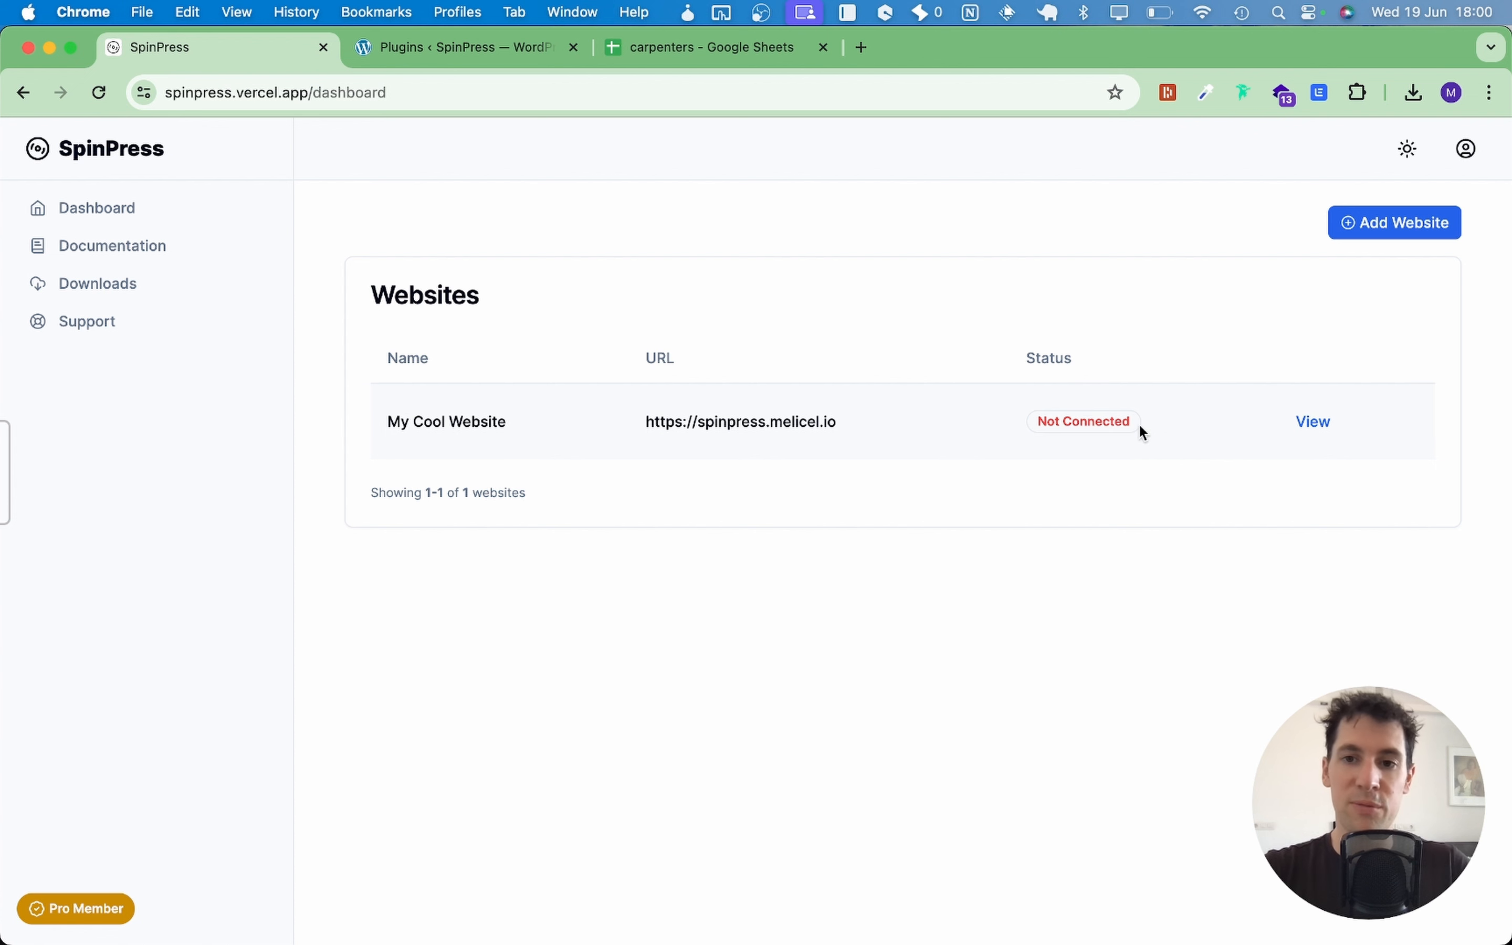
Step: Enter the WordPress username 'admin' in My Cool Website's connection settings, then go back to WordPress
left_click(1314, 423)
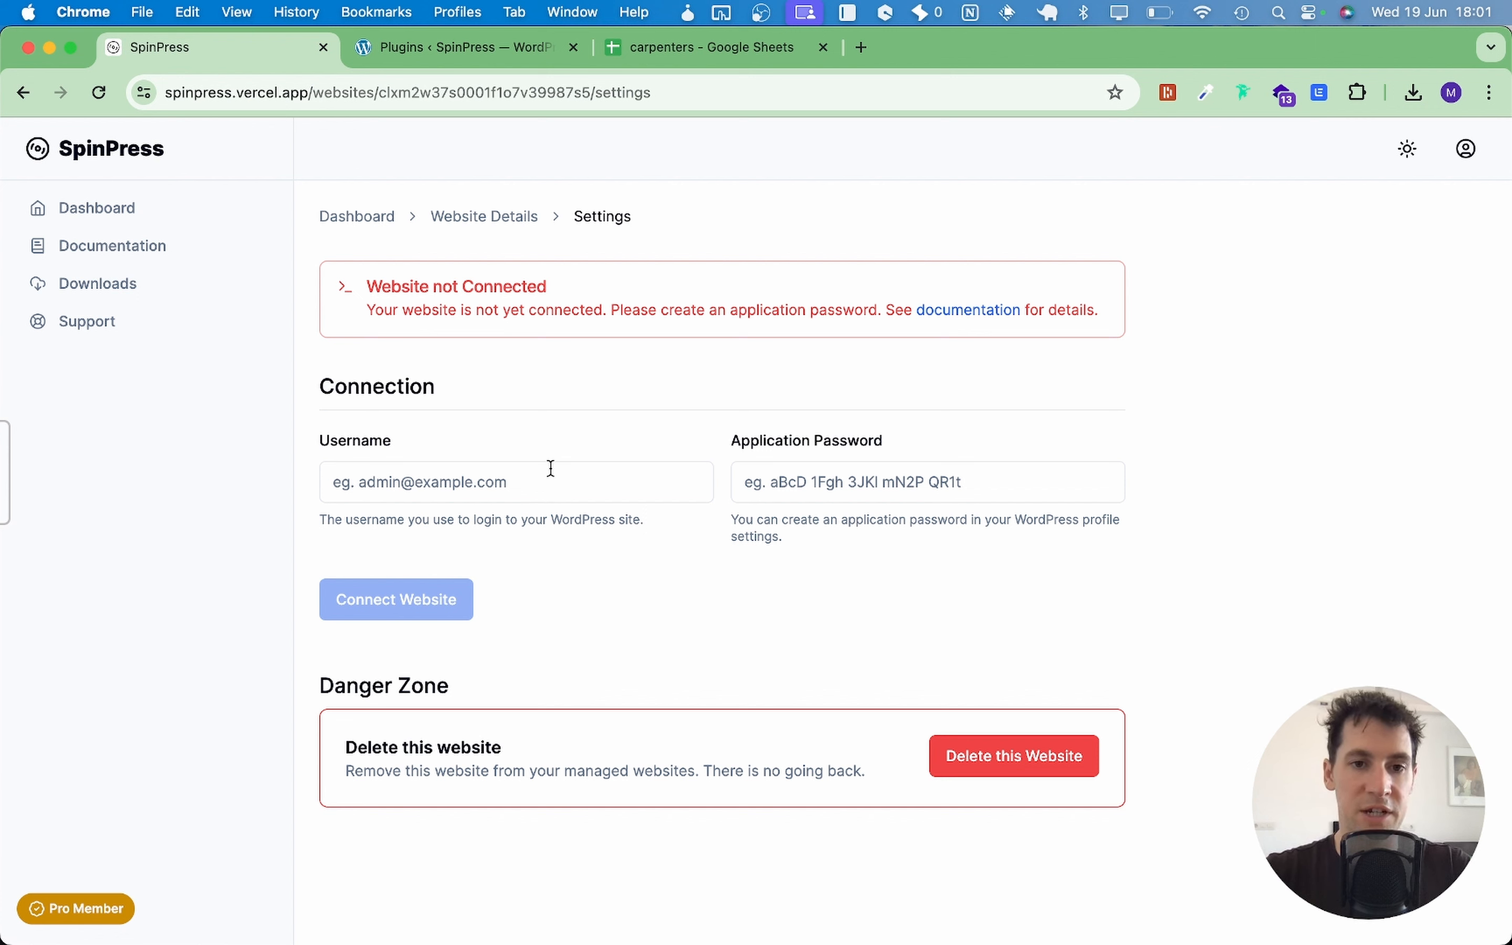
left_click(518, 488)
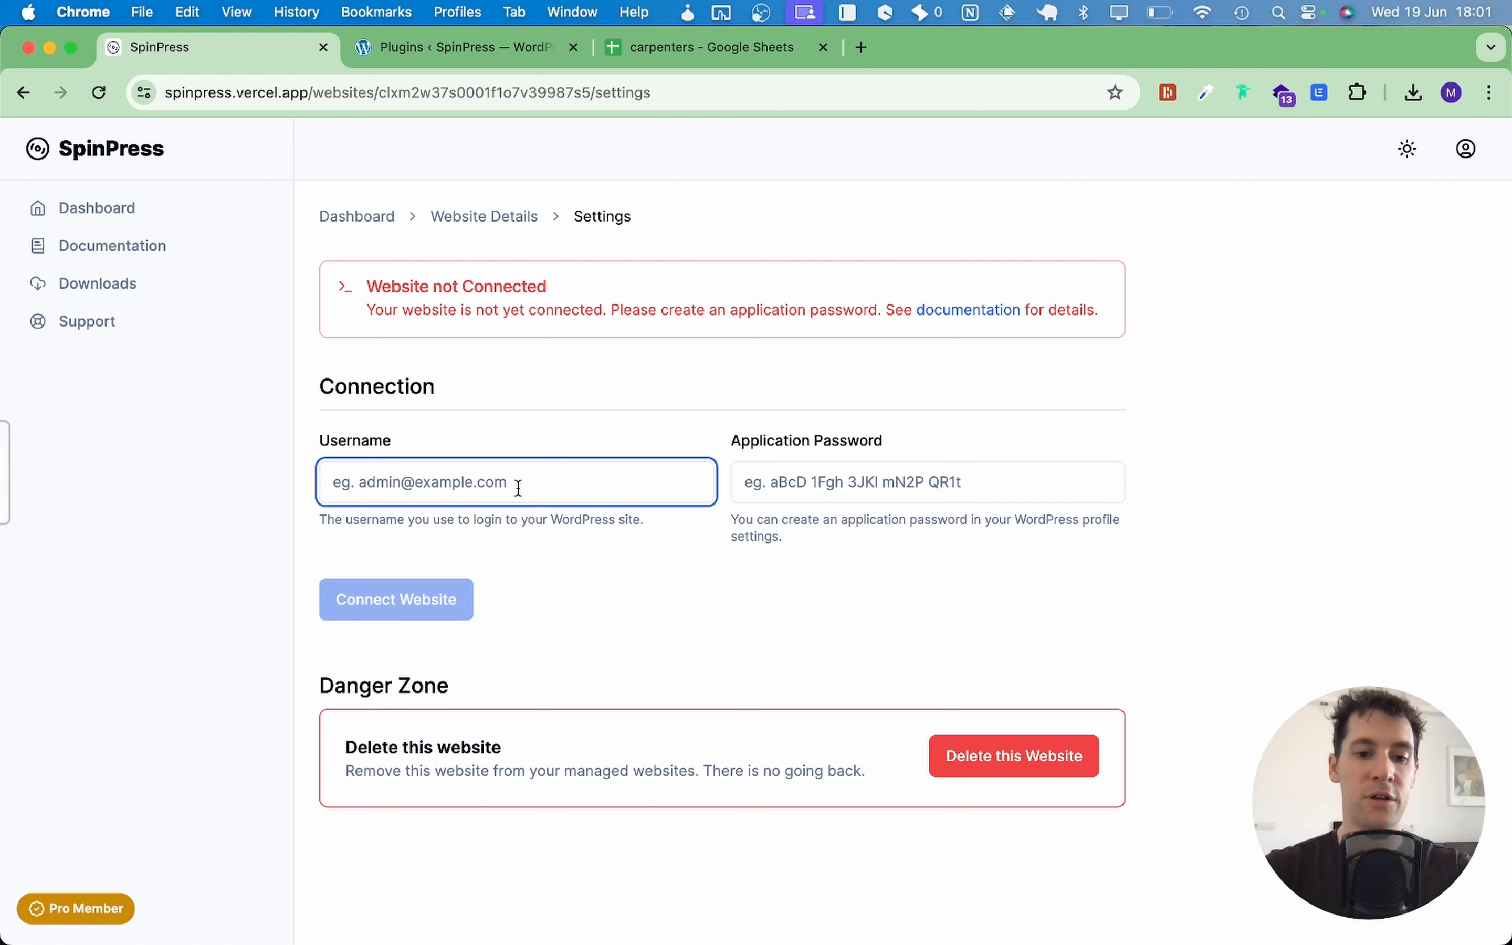
type("admin")
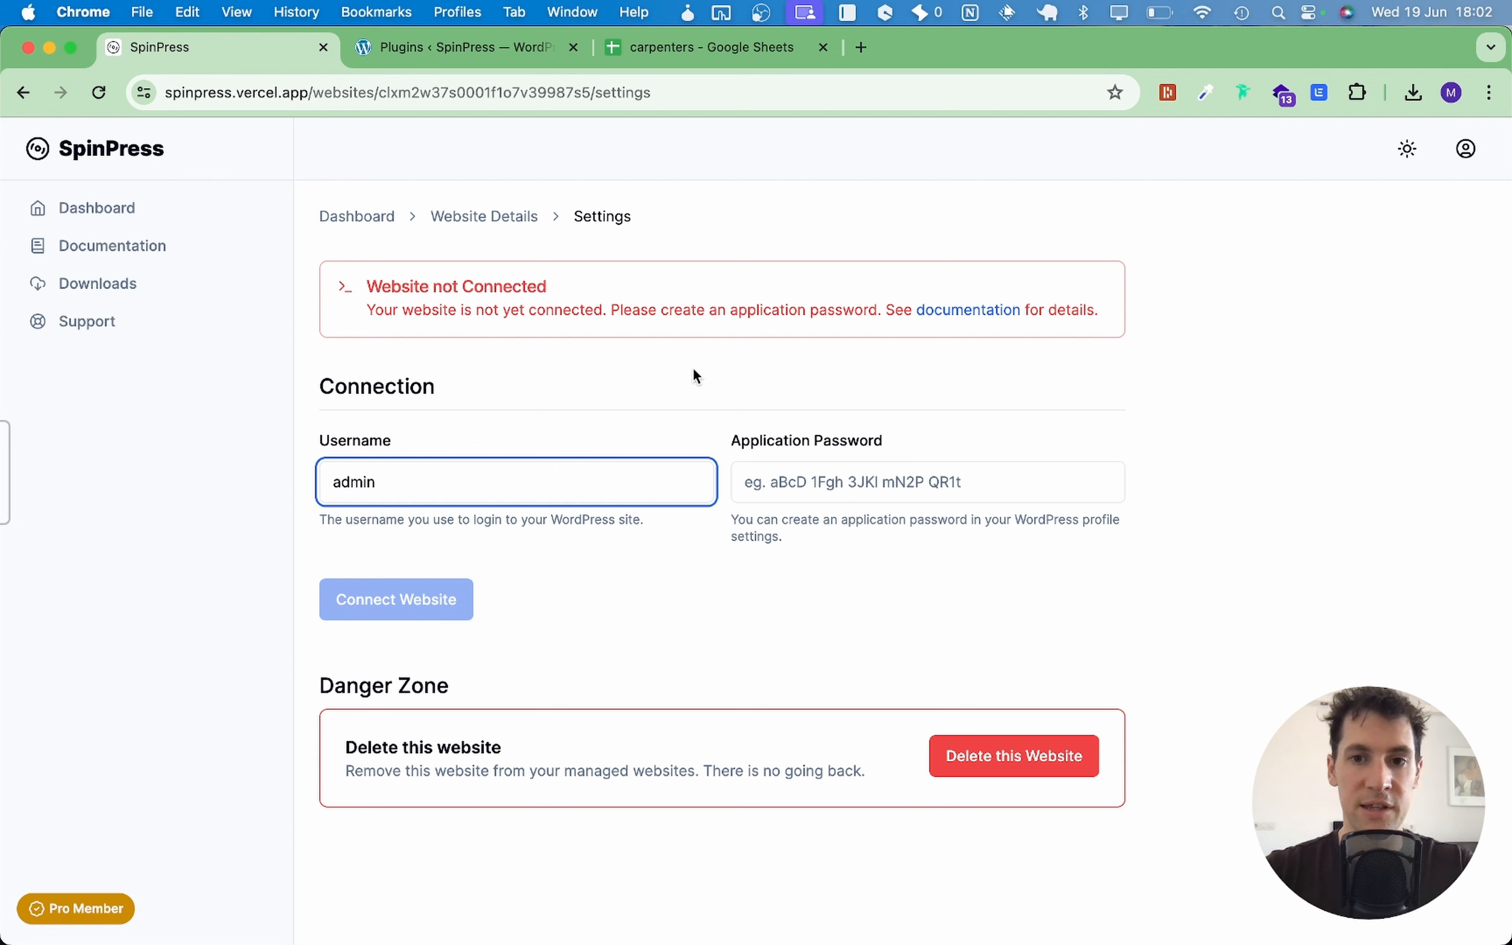
left_click(439, 47)
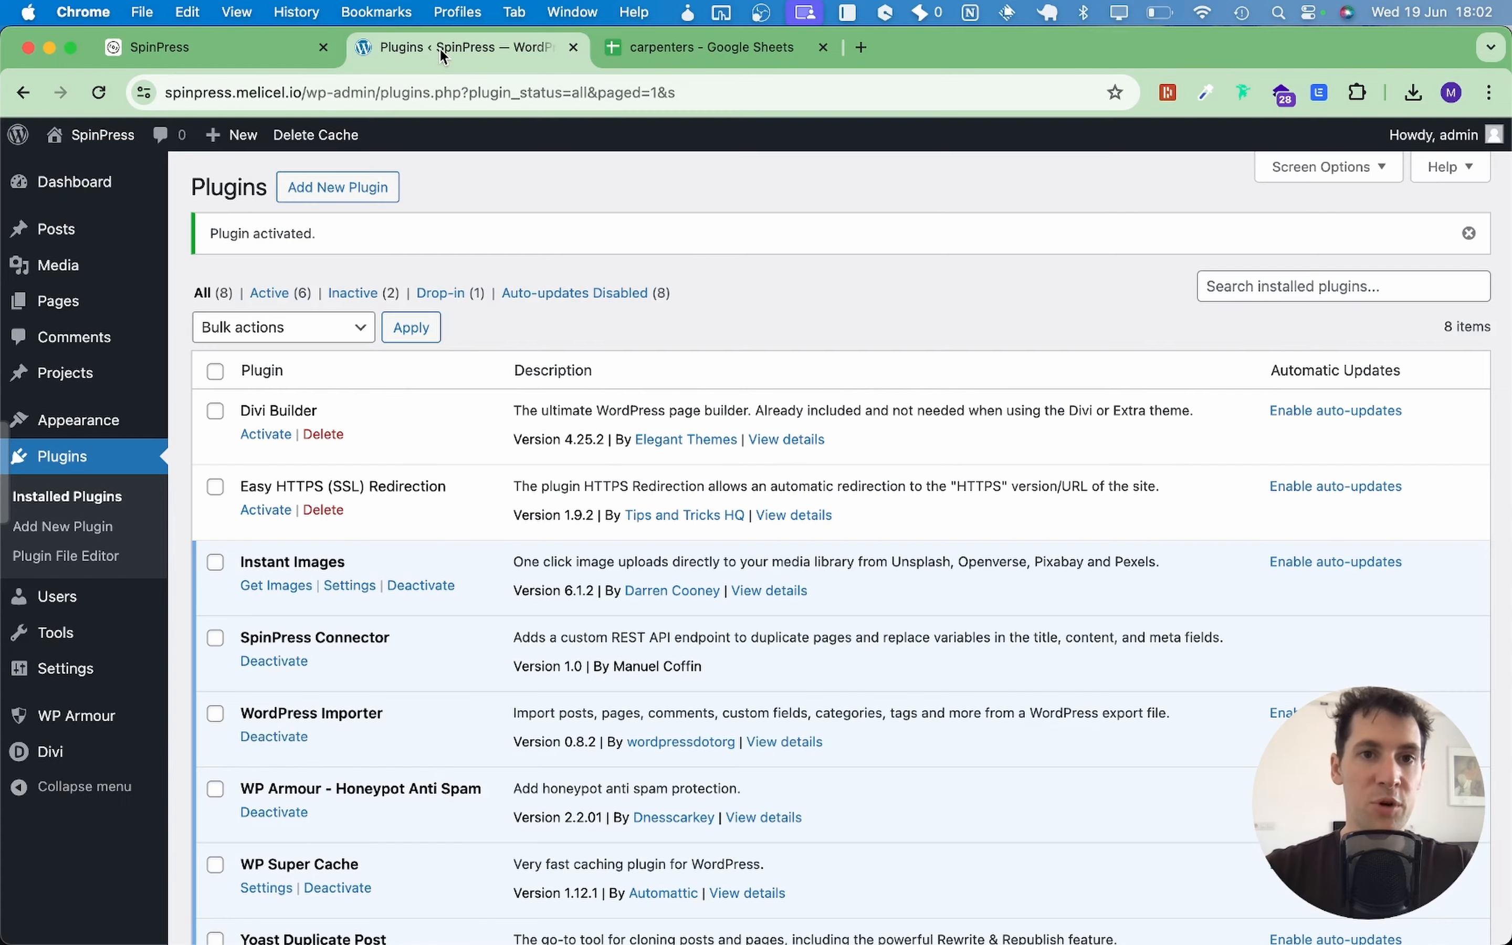
Step: On the admin profile, generate an application password named 'SpinPress' and select it for copying
mouse_move(94, 600)
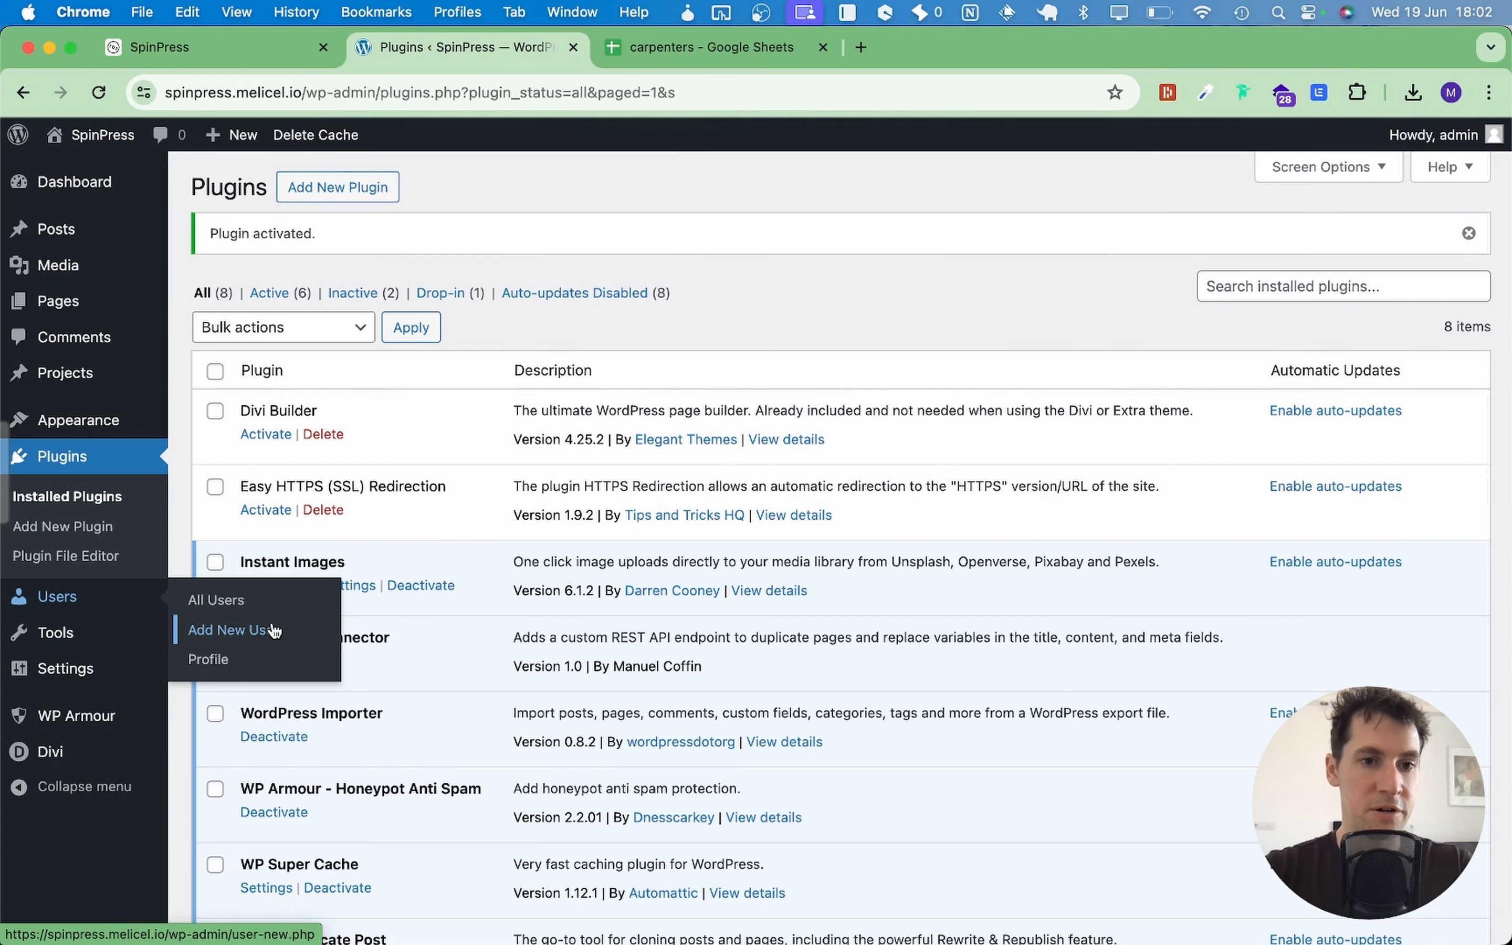
left_click(208, 660)
scroll(660, 513, "down", 10)
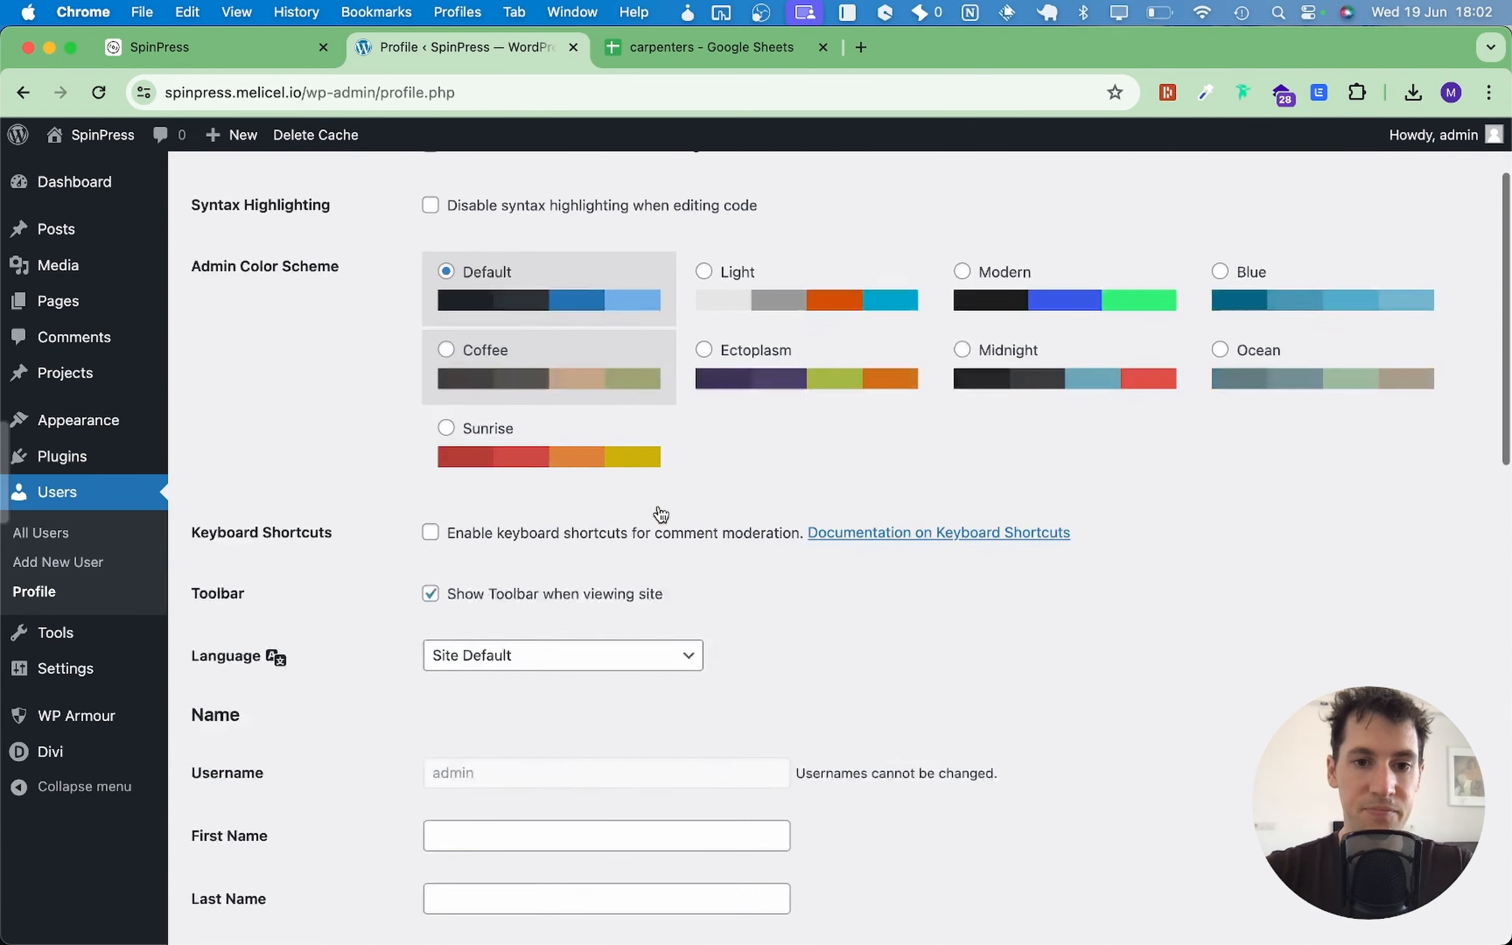
scroll(660, 512, "down", 10)
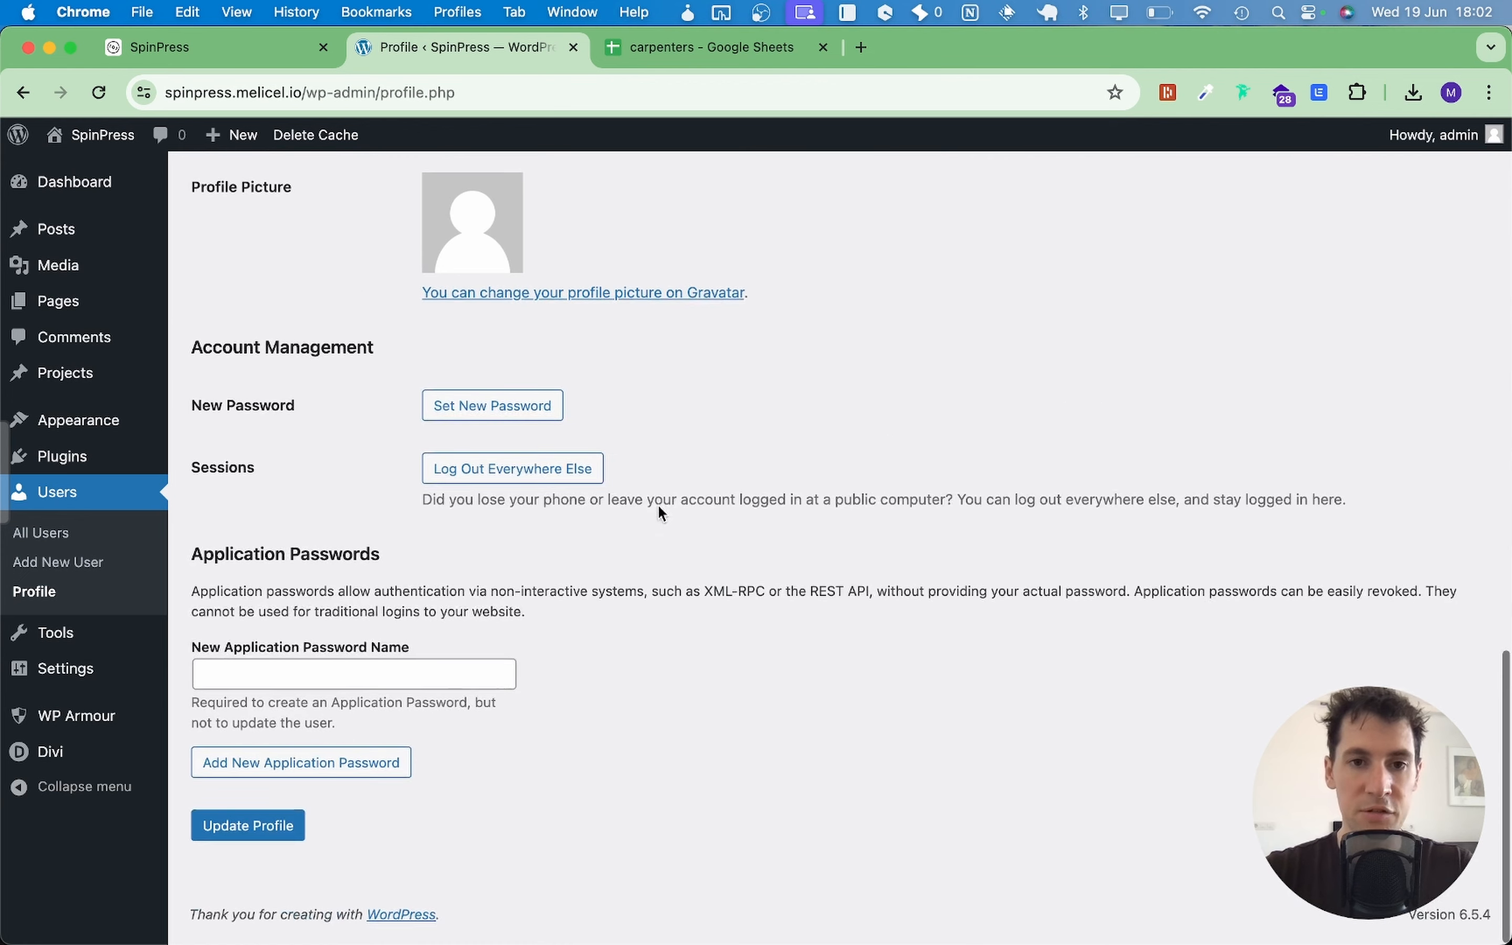
left_click(312, 682)
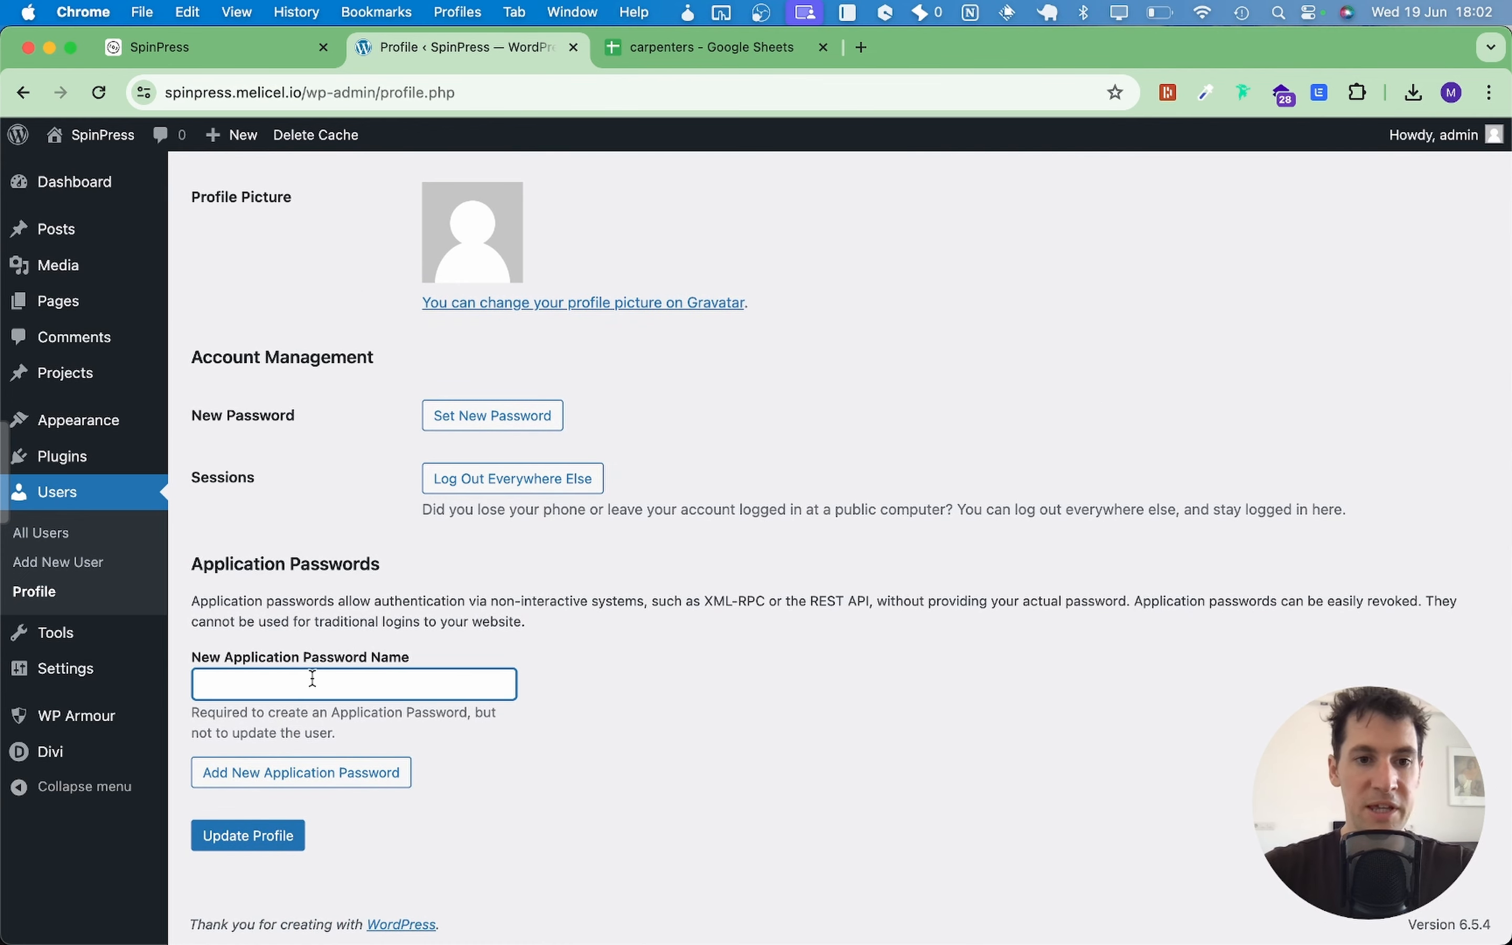
type("SpinPress")
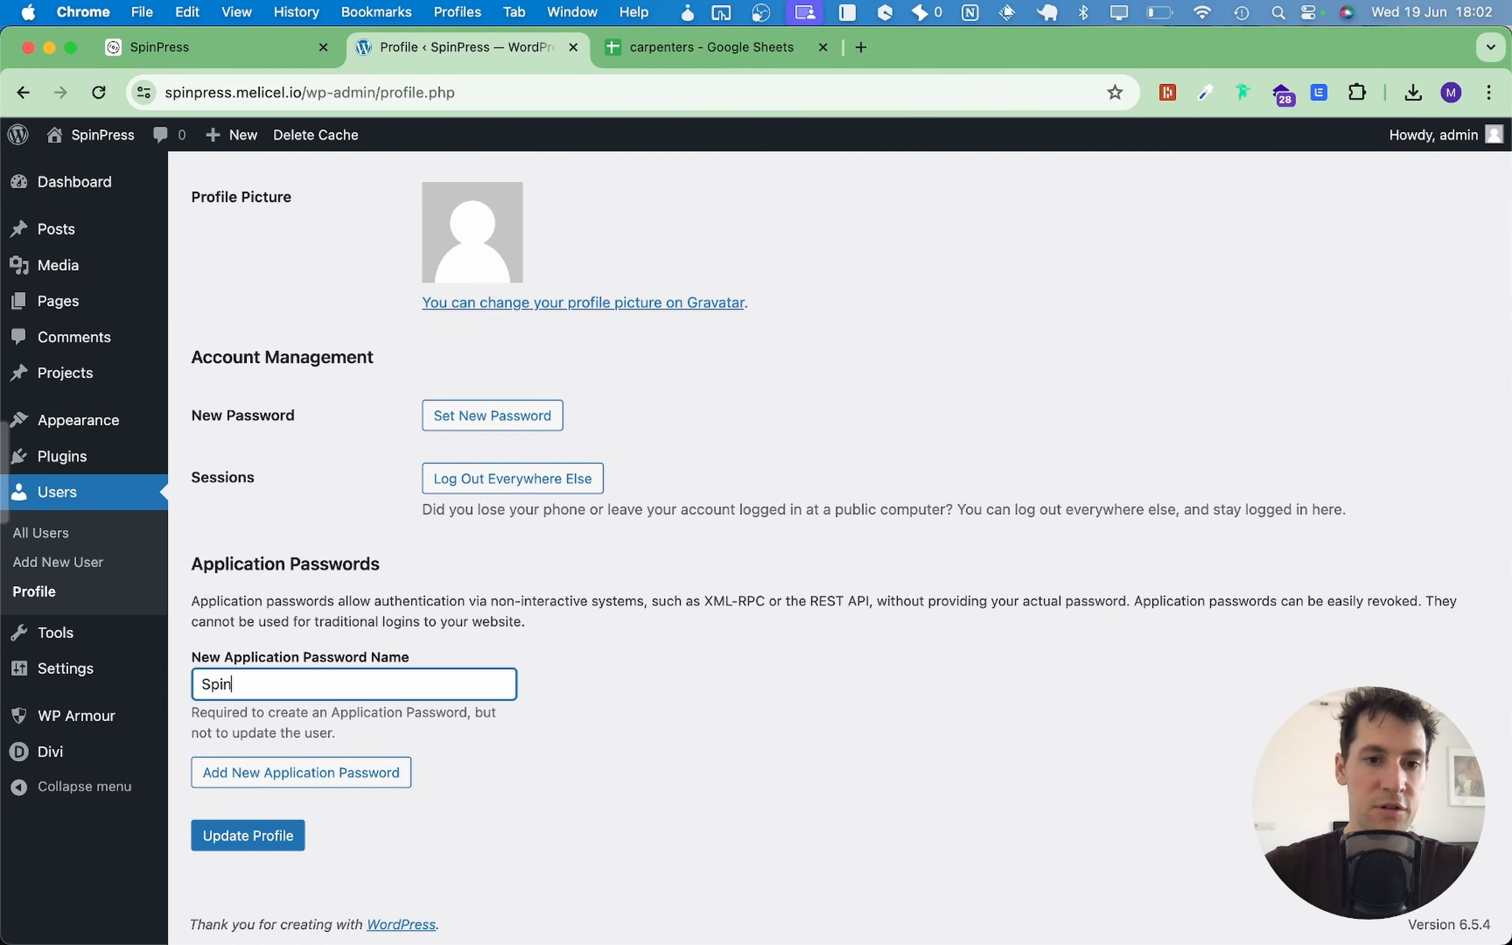
left_click(340, 771)
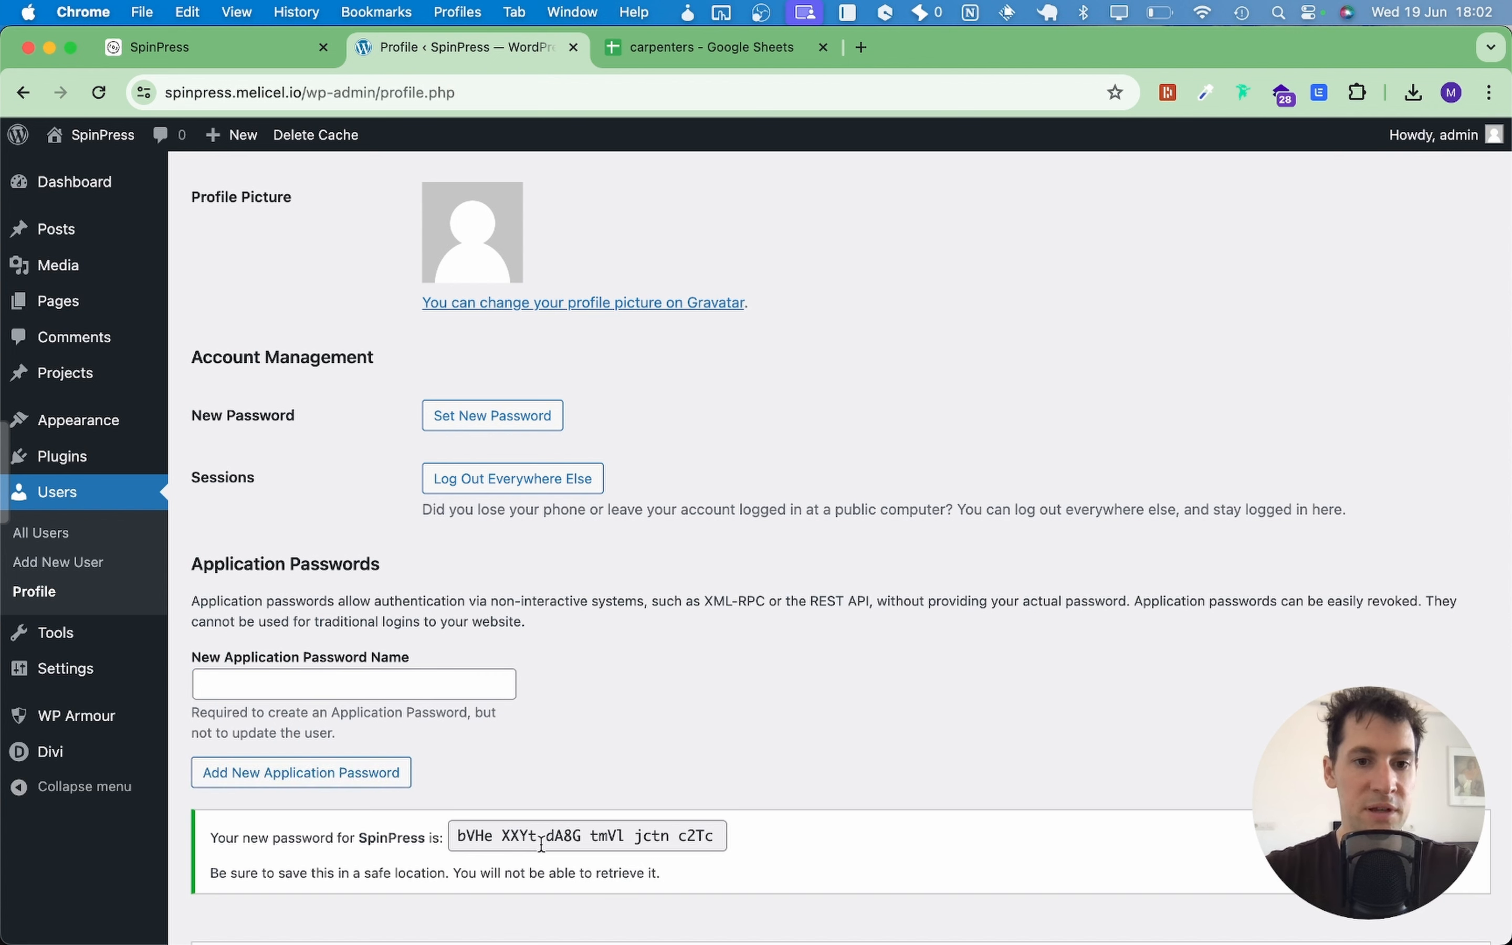
left_click(541, 843)
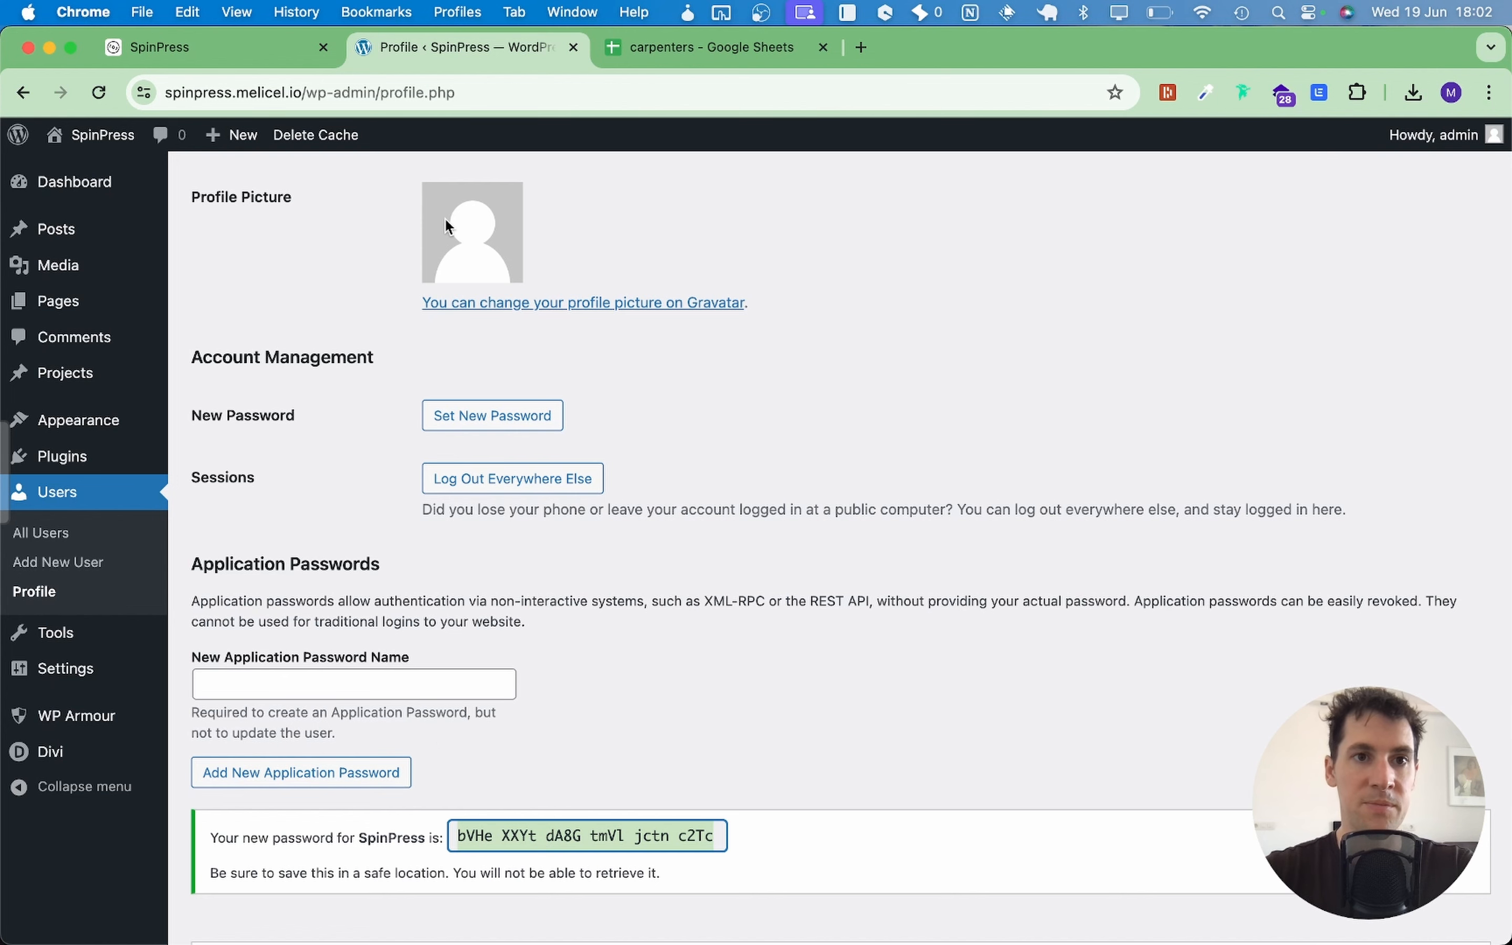
left_click(191, 48)
Step: Paste the application password into My Cool Website's settings, connect it, and view the dashboard
left_click(806, 478)
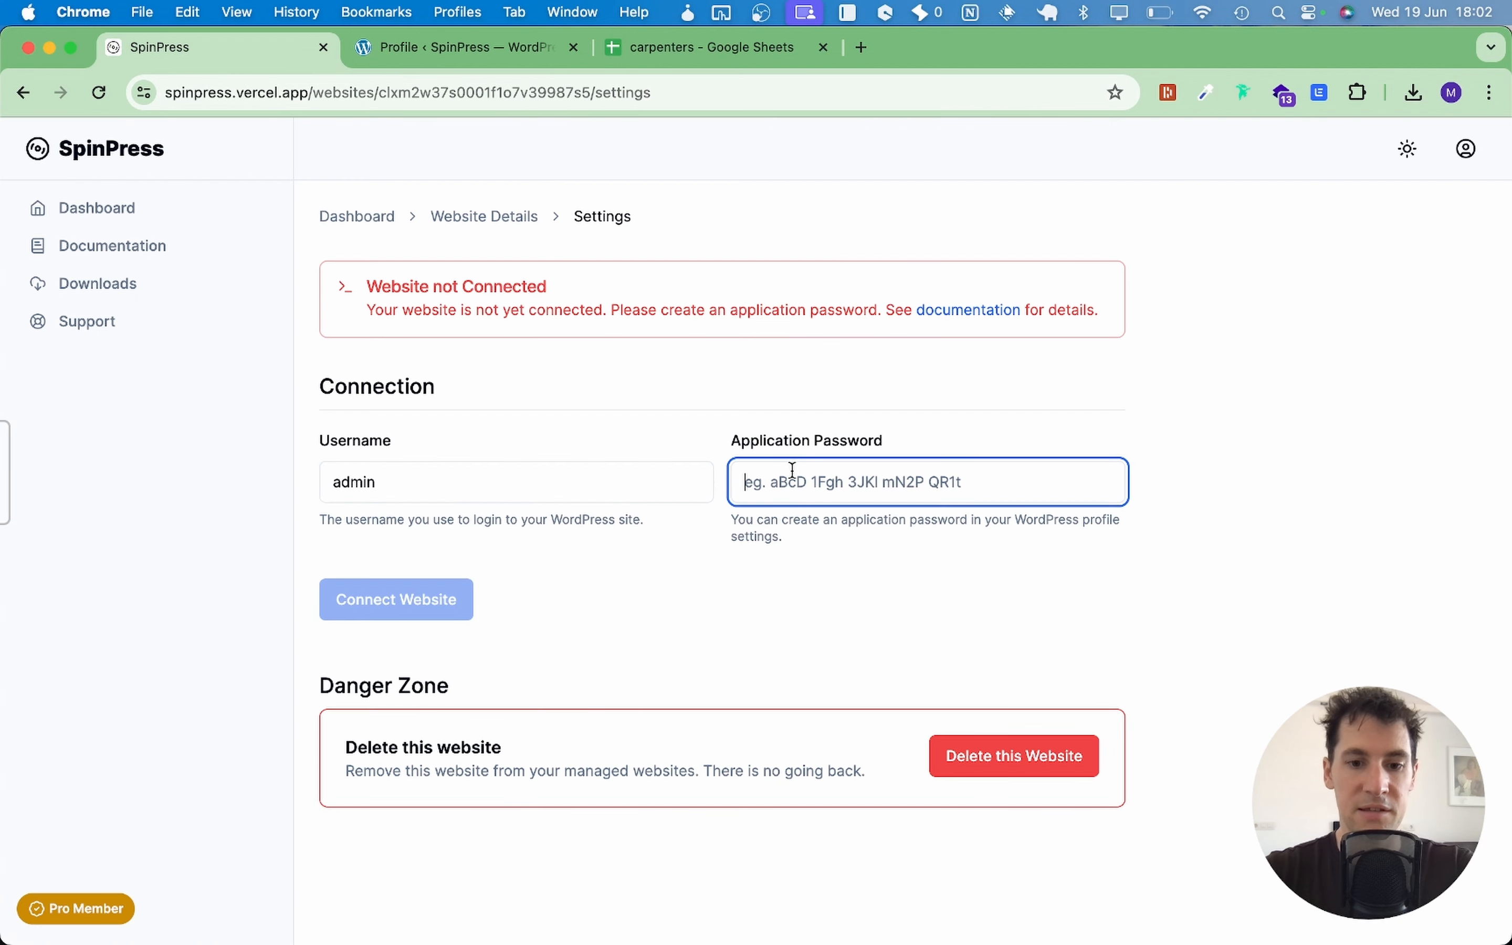
key("super+v")
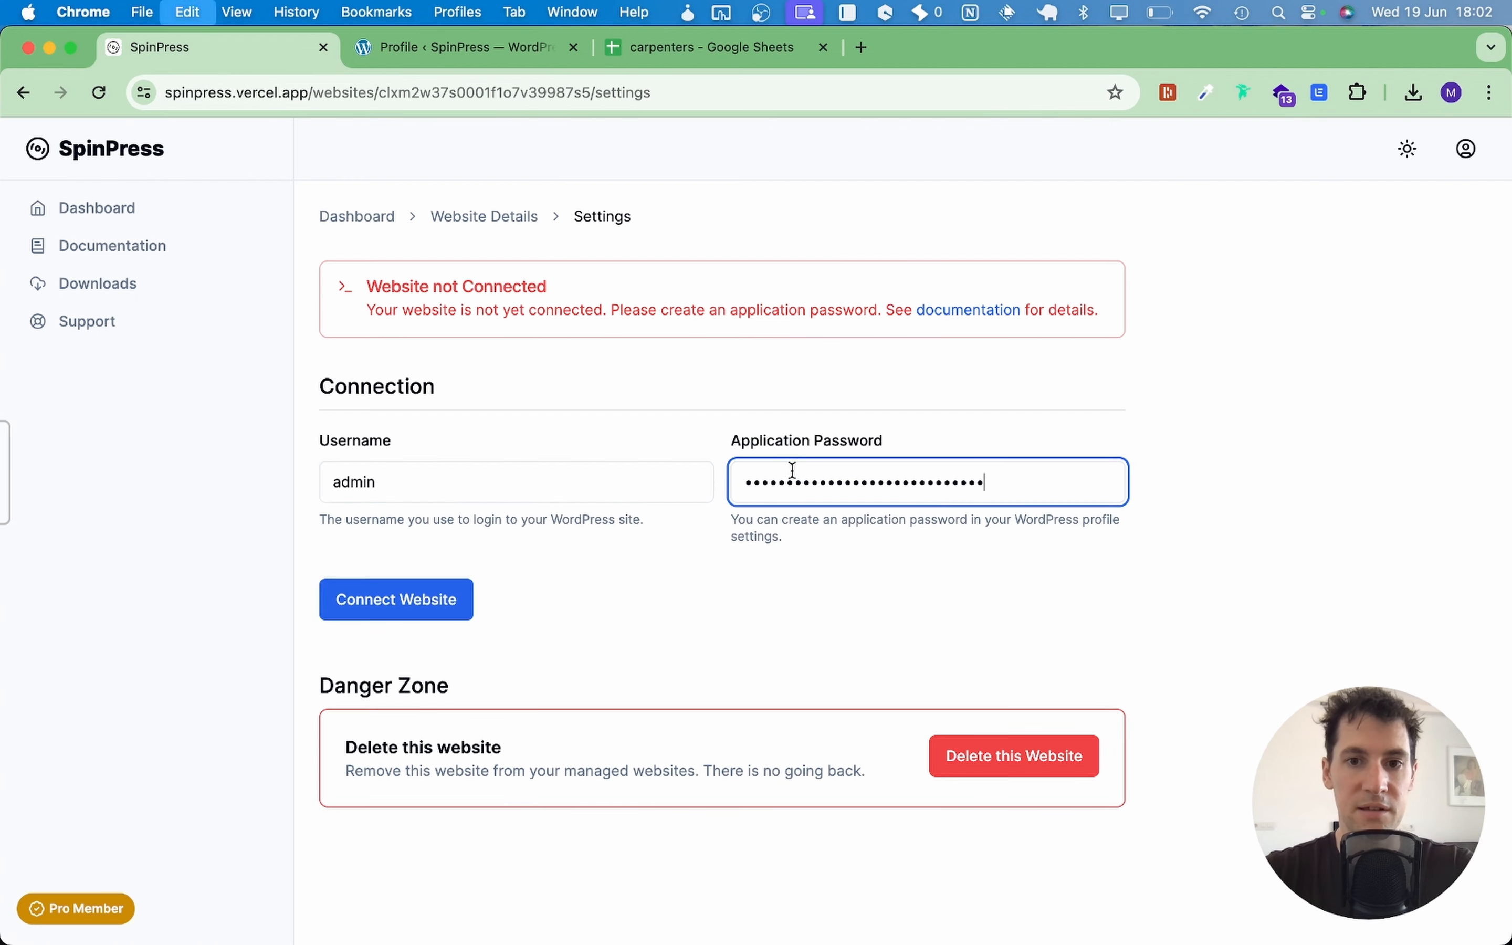
left_click(454, 601)
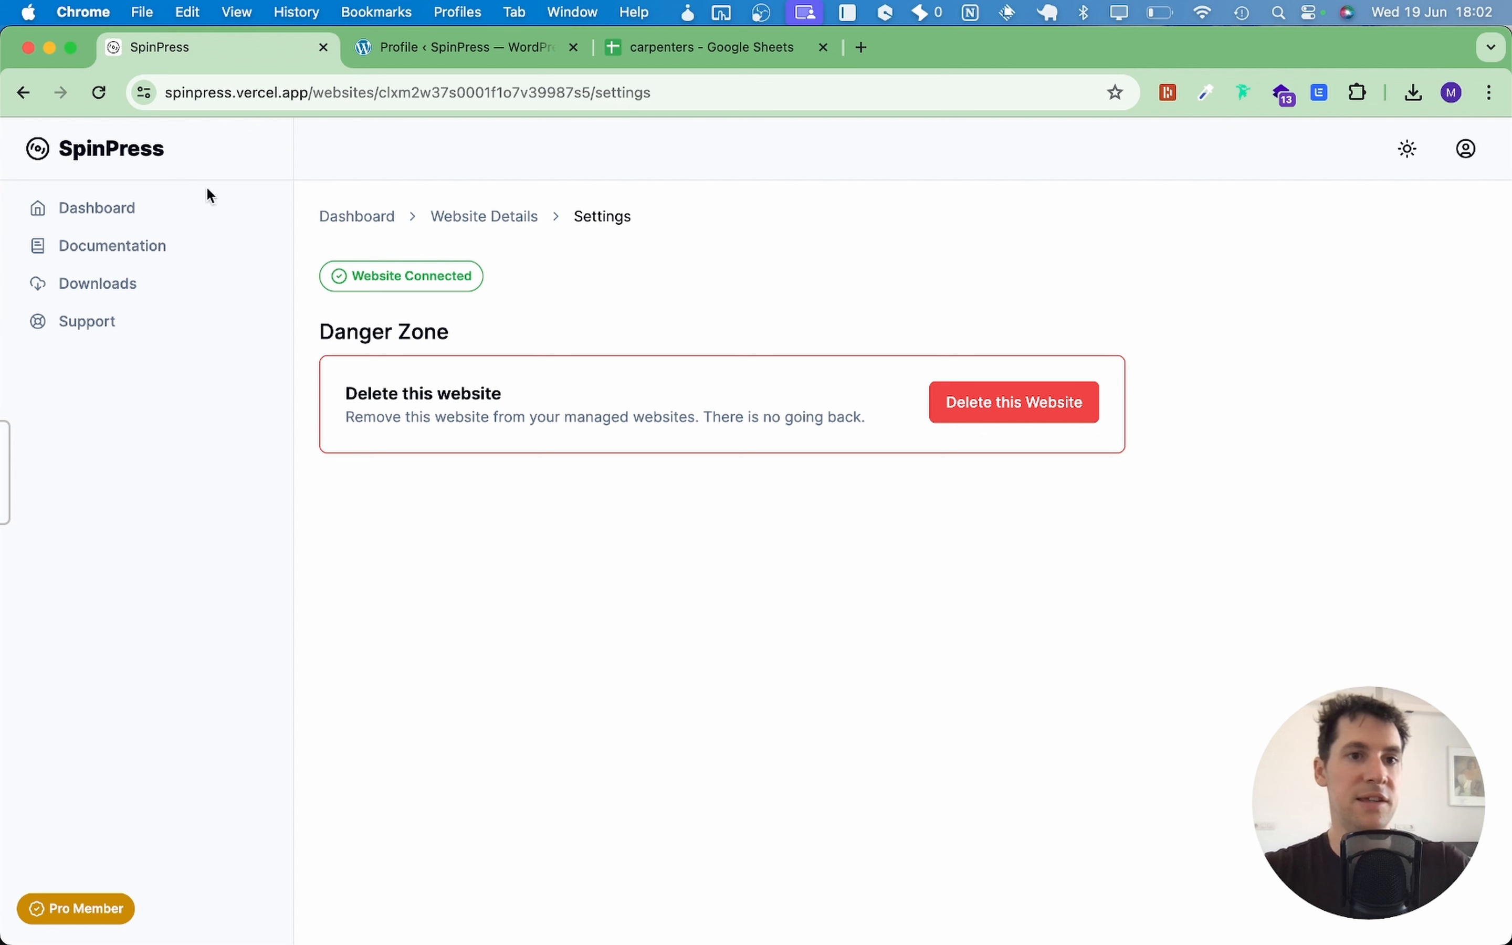
left_click(98, 223)
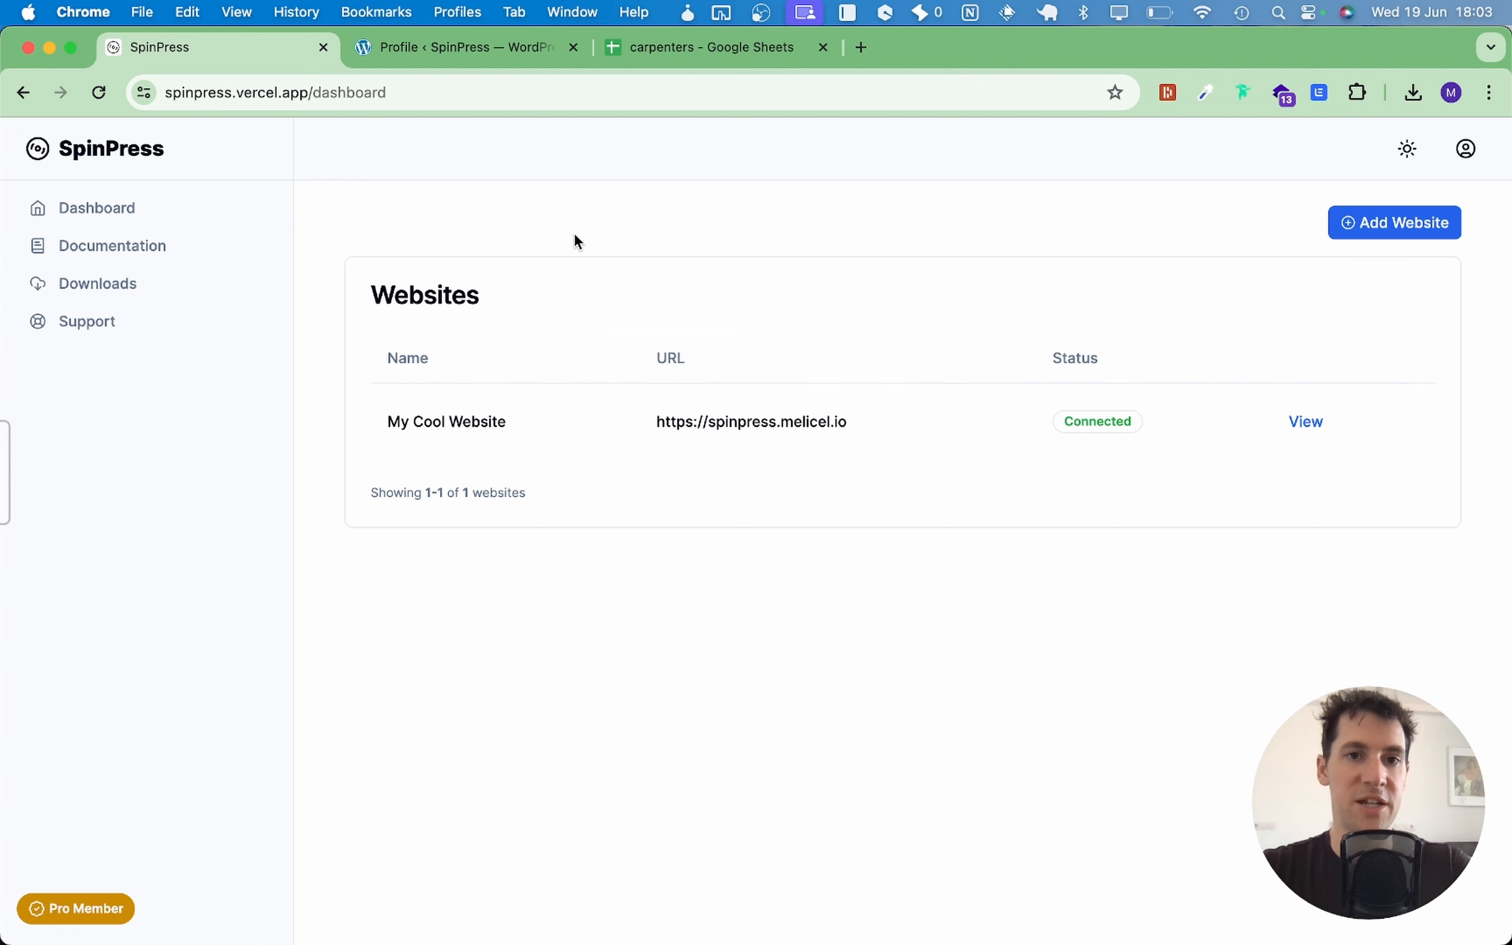
Step: Open the Home page in the WordPress editor from the Pages list
left_click(438, 50)
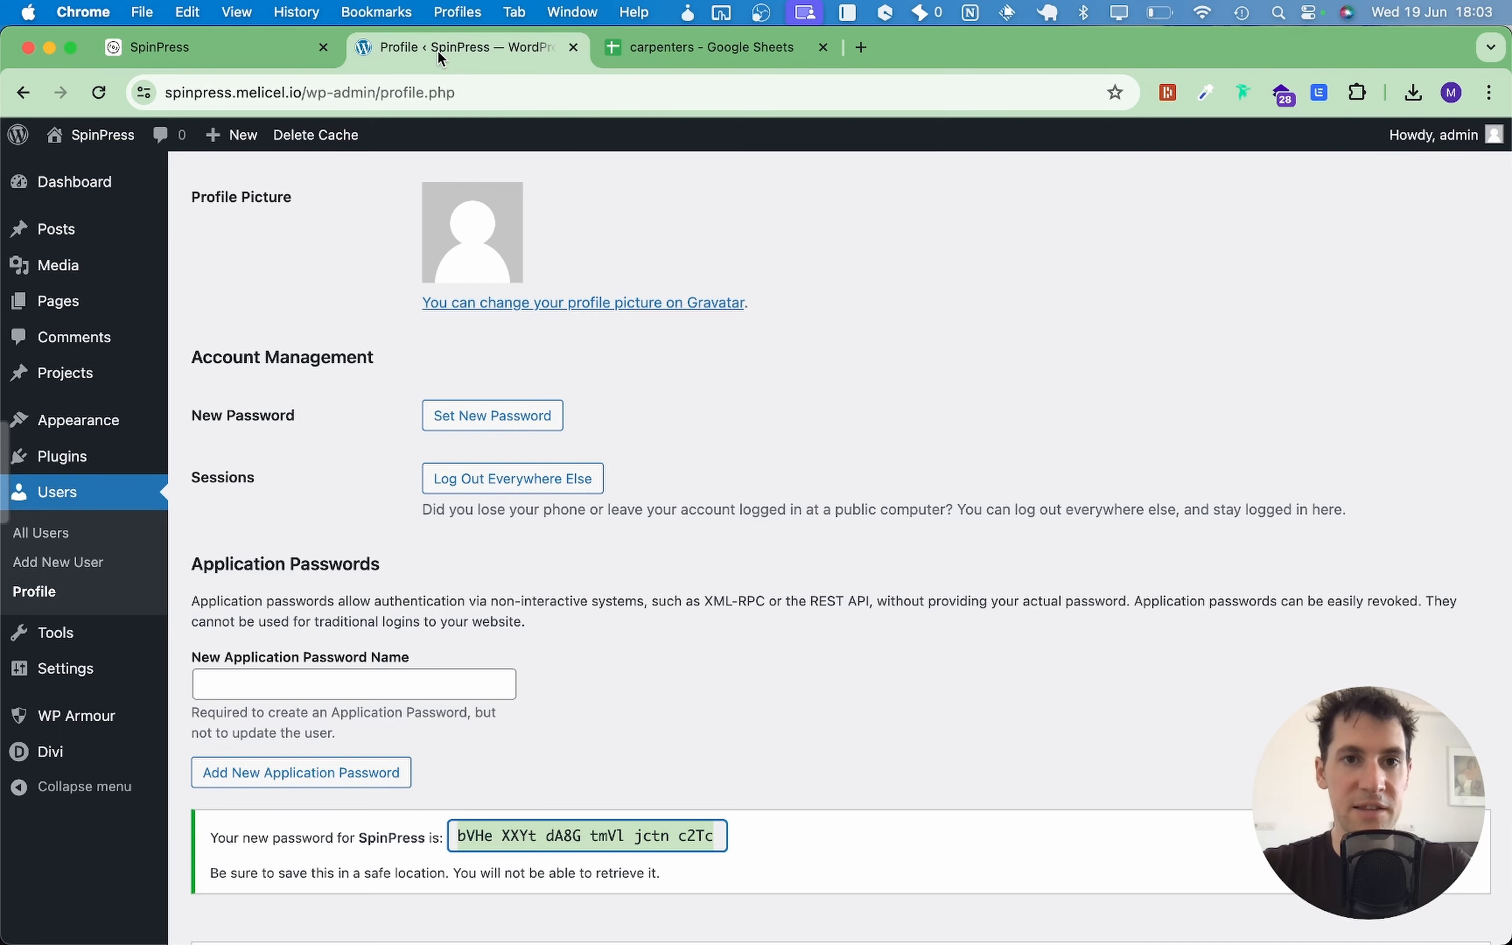
left_click(61, 303)
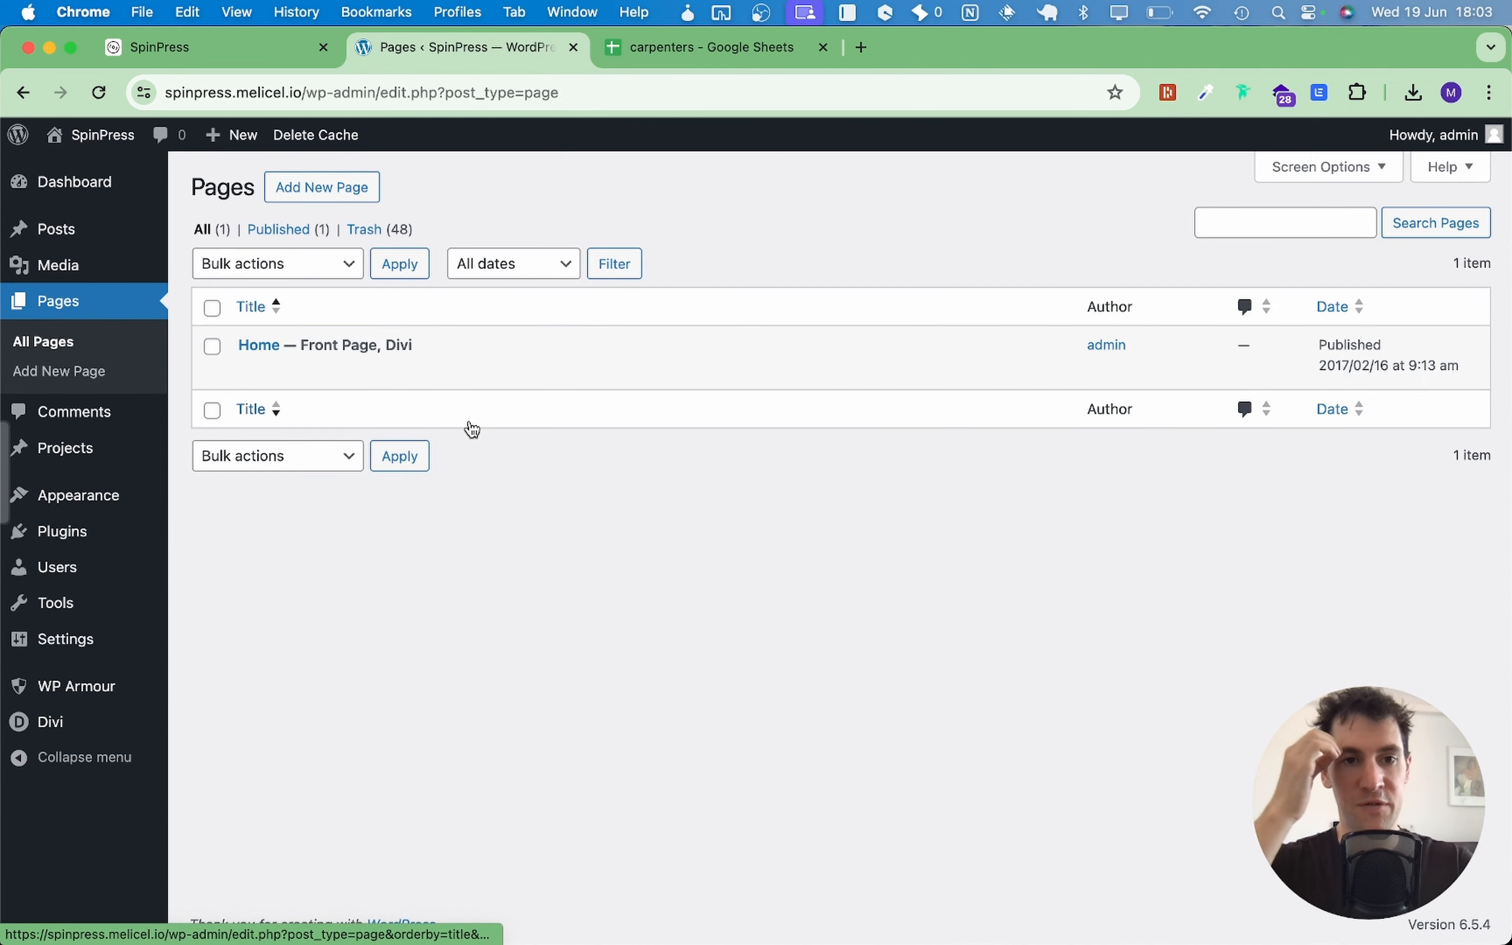
mouse_move(272, 362)
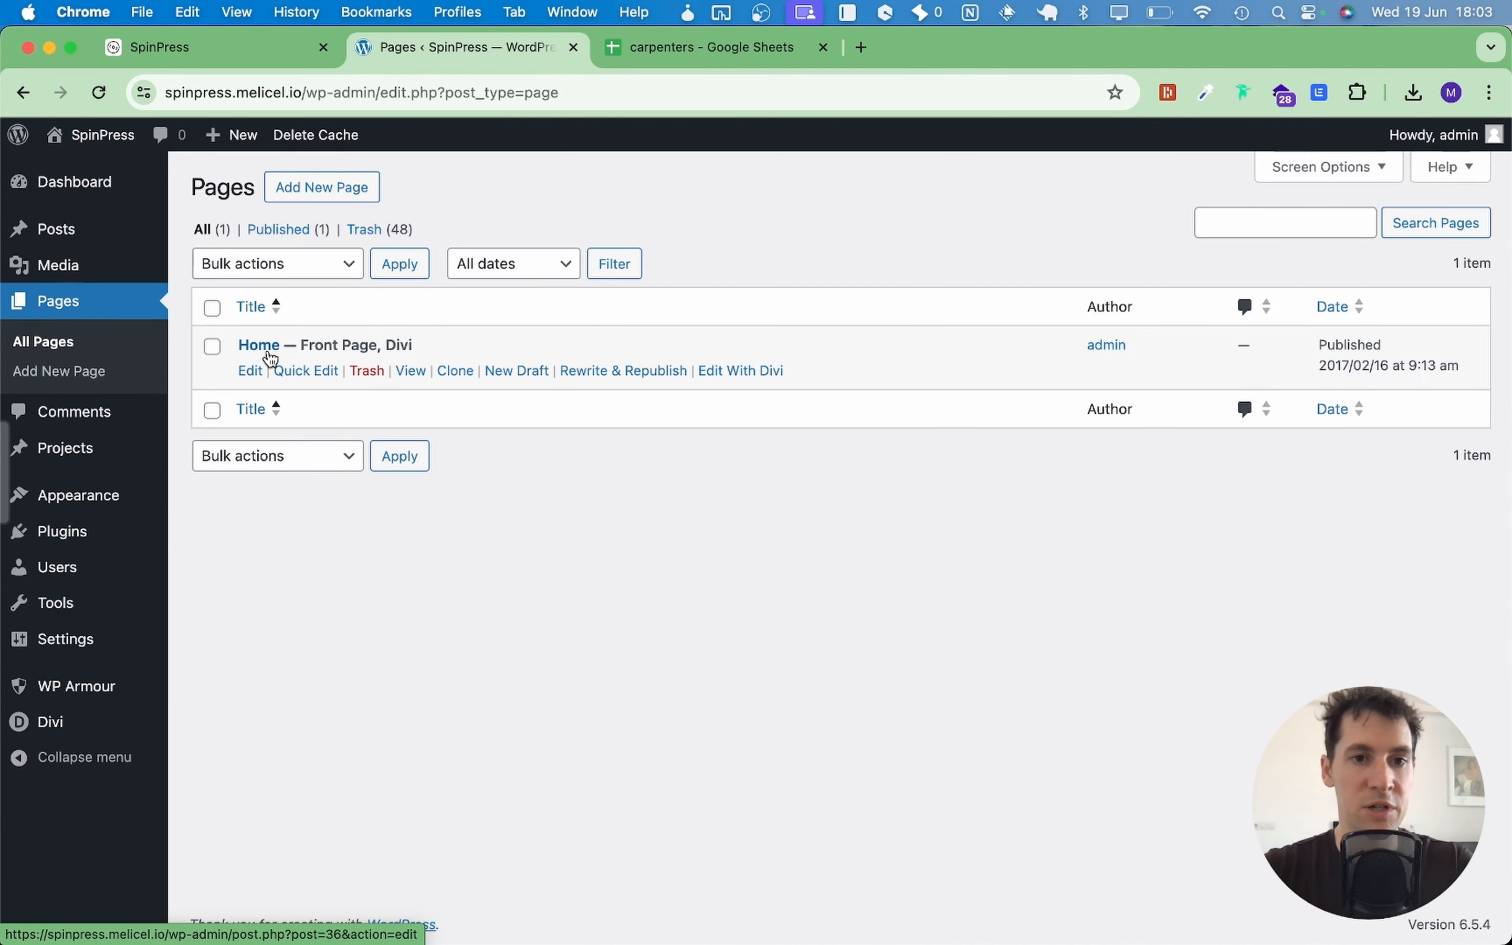
left_click(271, 358)
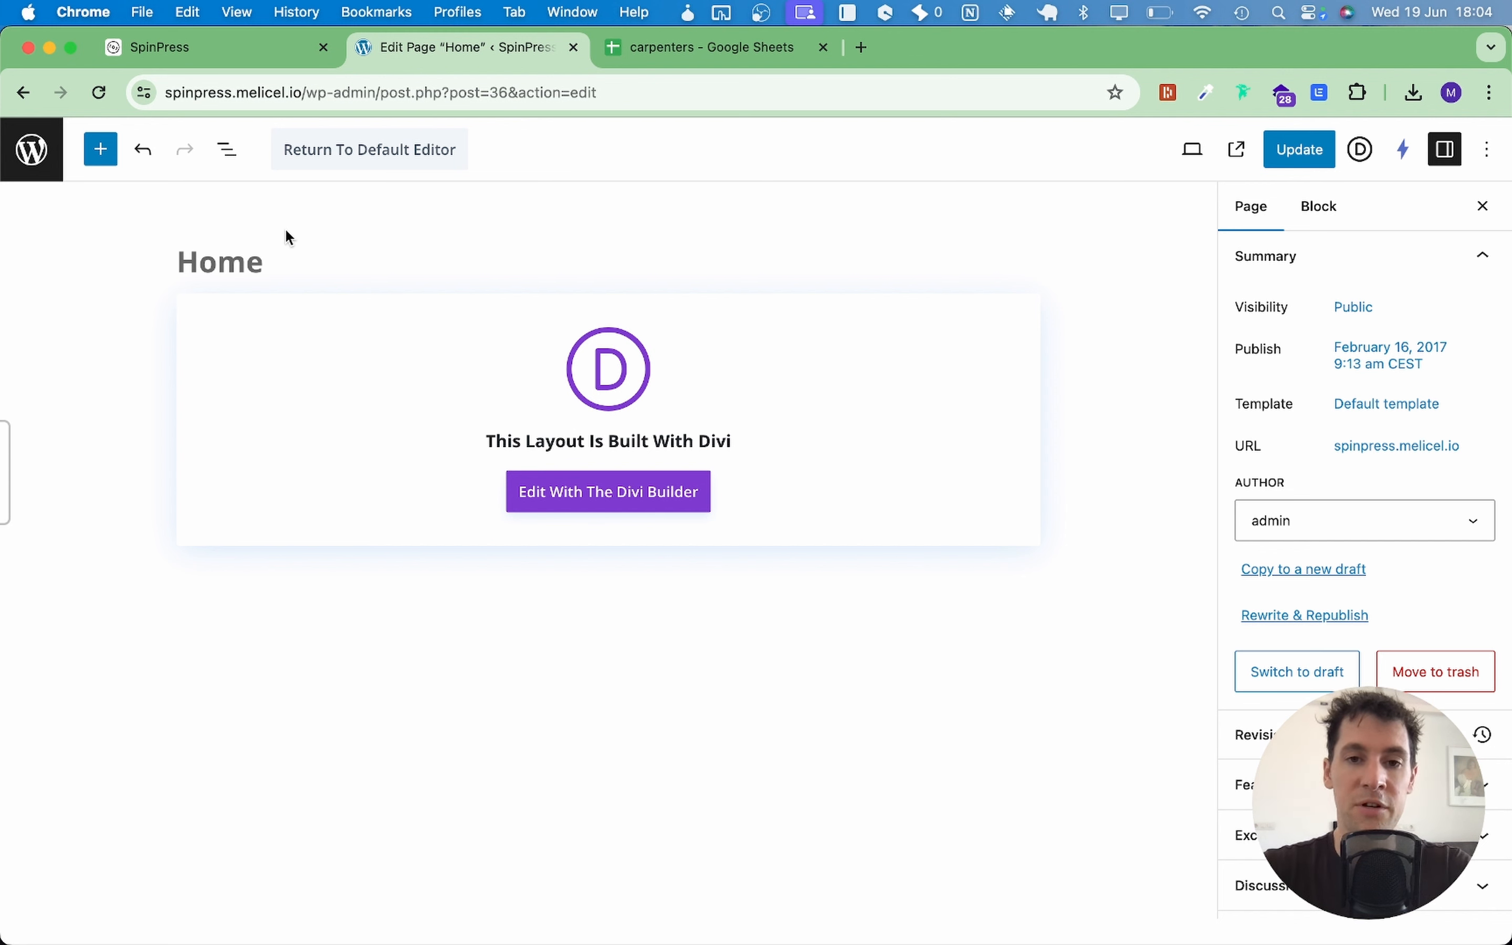
Step: Replace the Home page title with 'Carpenter in {{city}}, {{country}}' and save it with Update
left_click(223, 262)
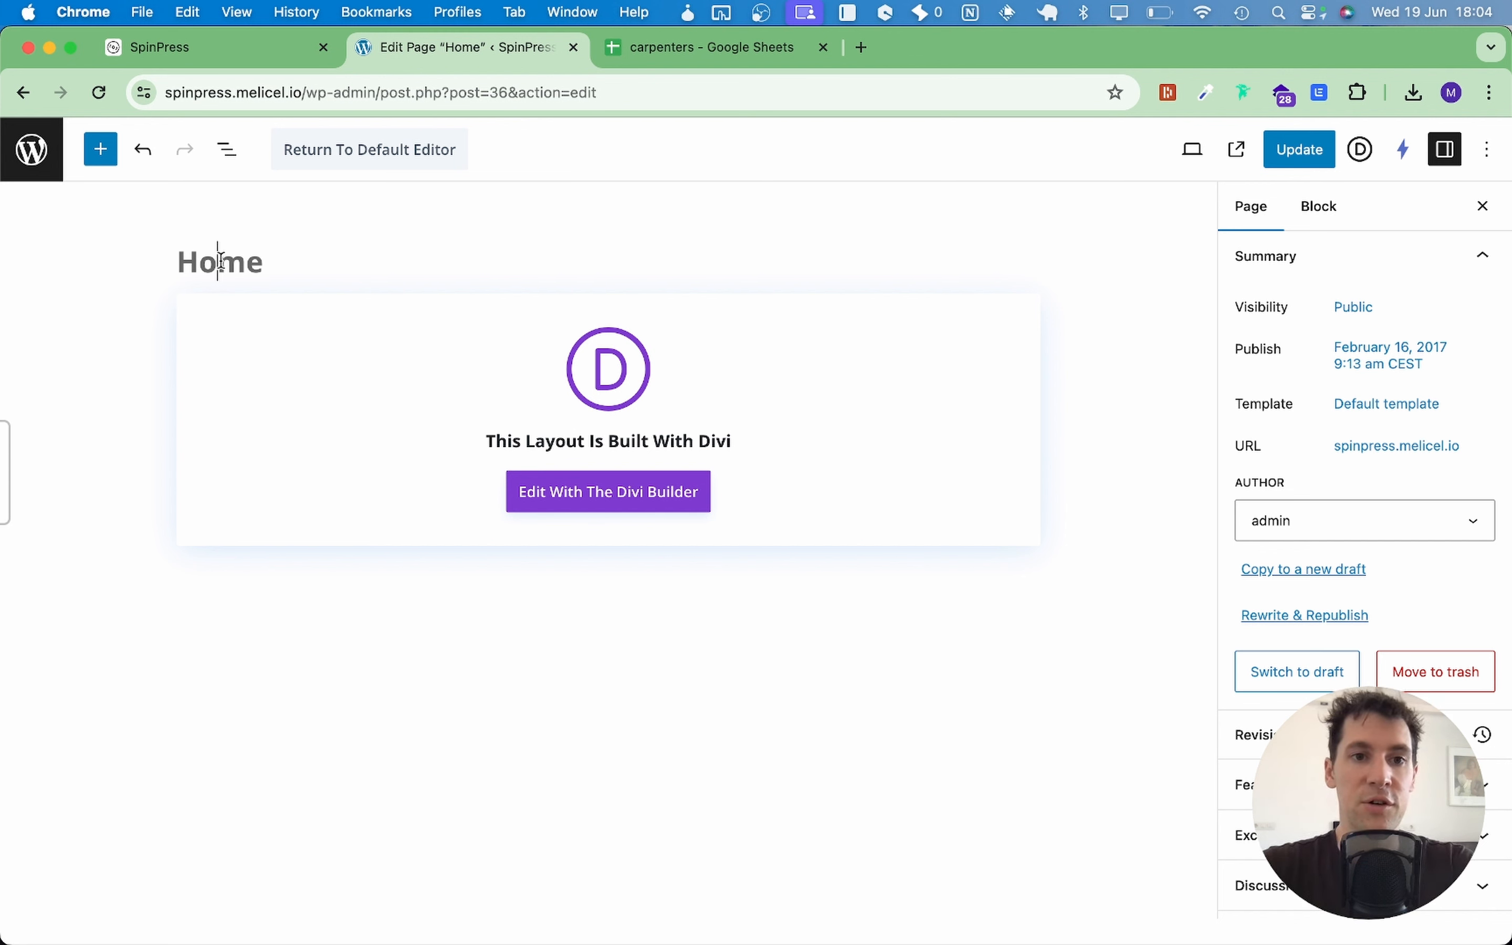
key("super+a")
type("Carpent")
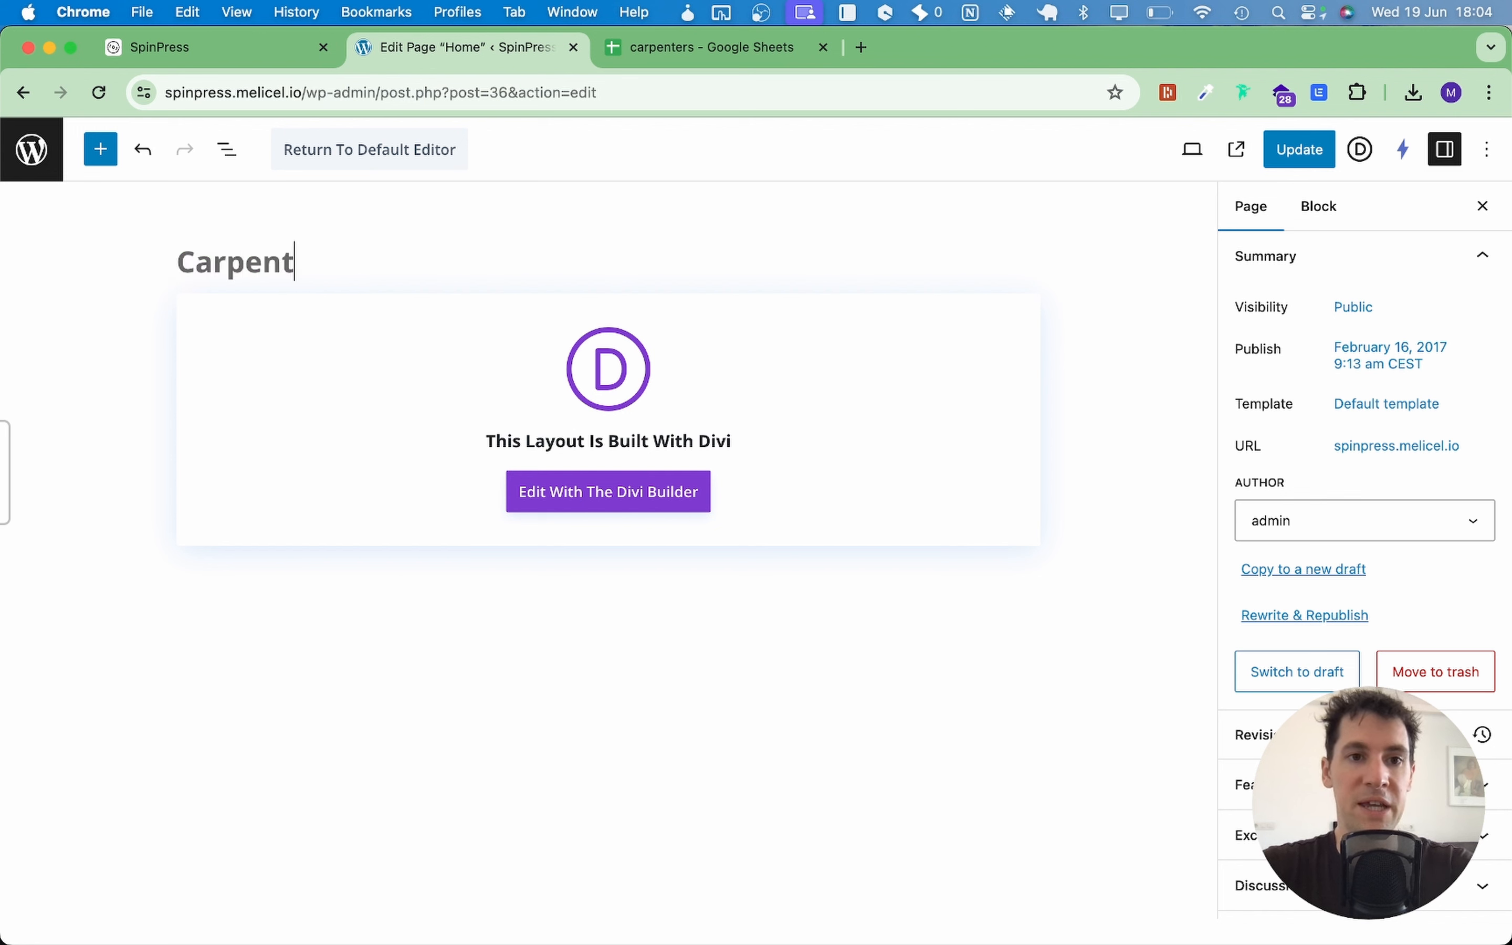
type("er in {{}}")
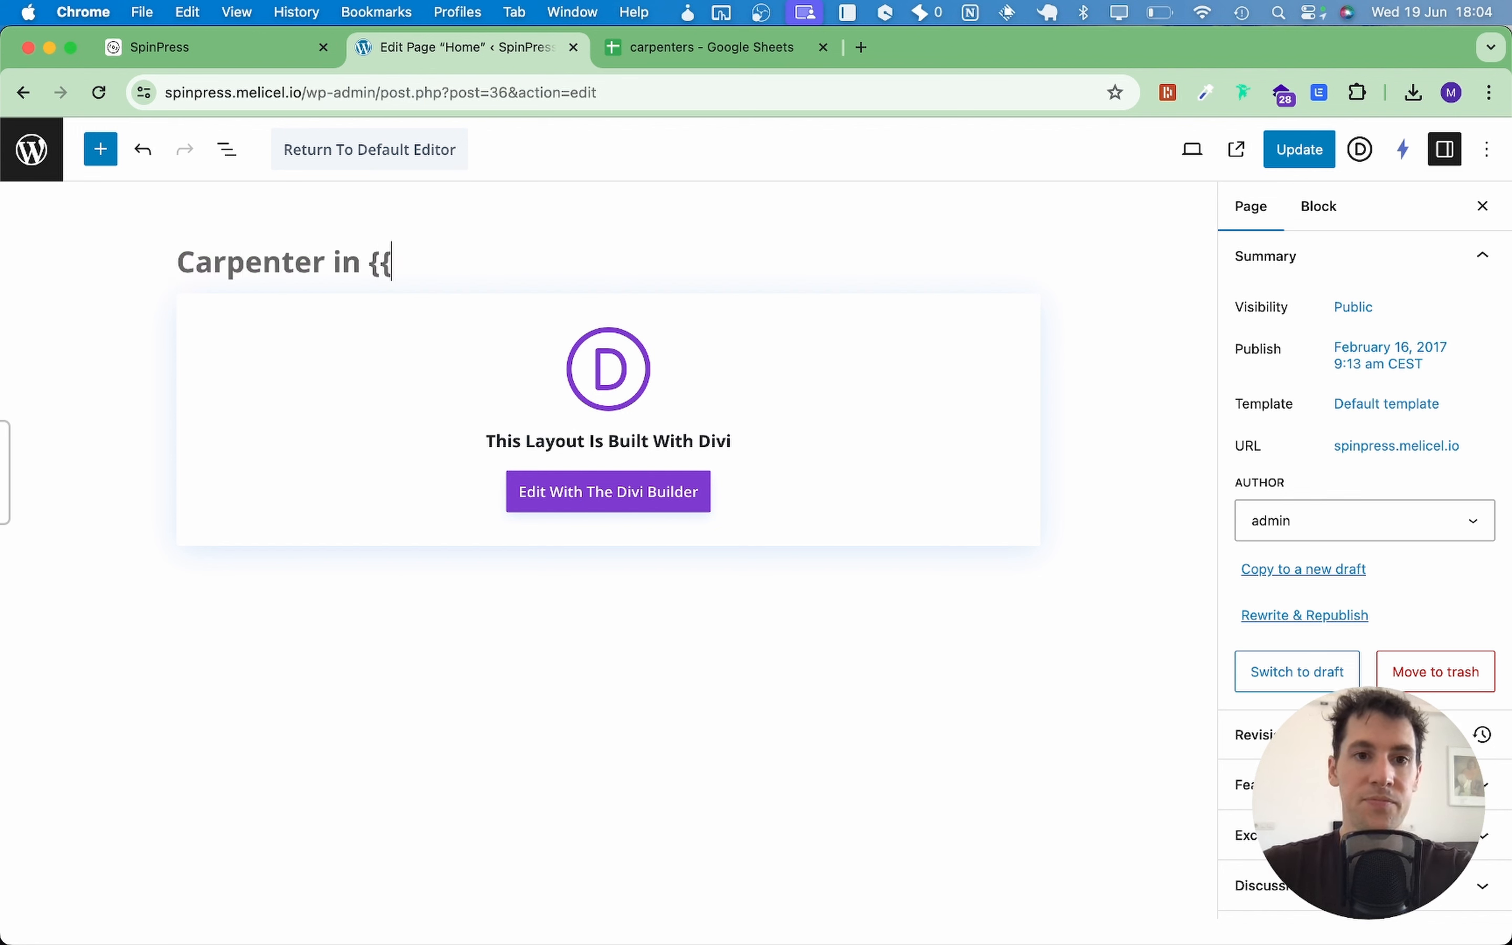
key("Left")
key("Left")
type("city")
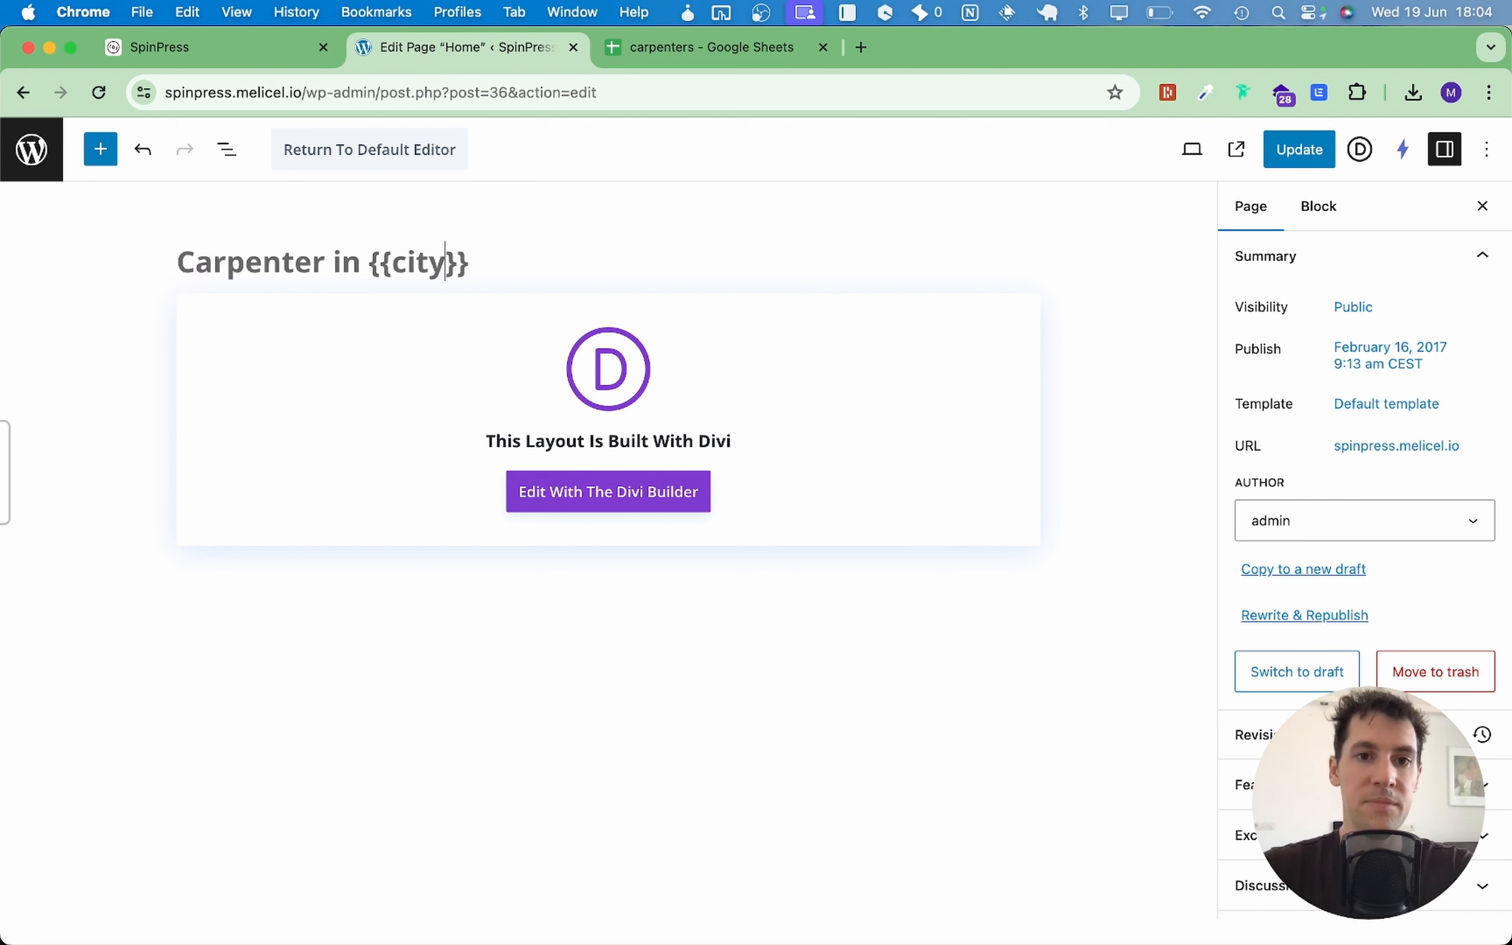
key("Right")
key("Right")
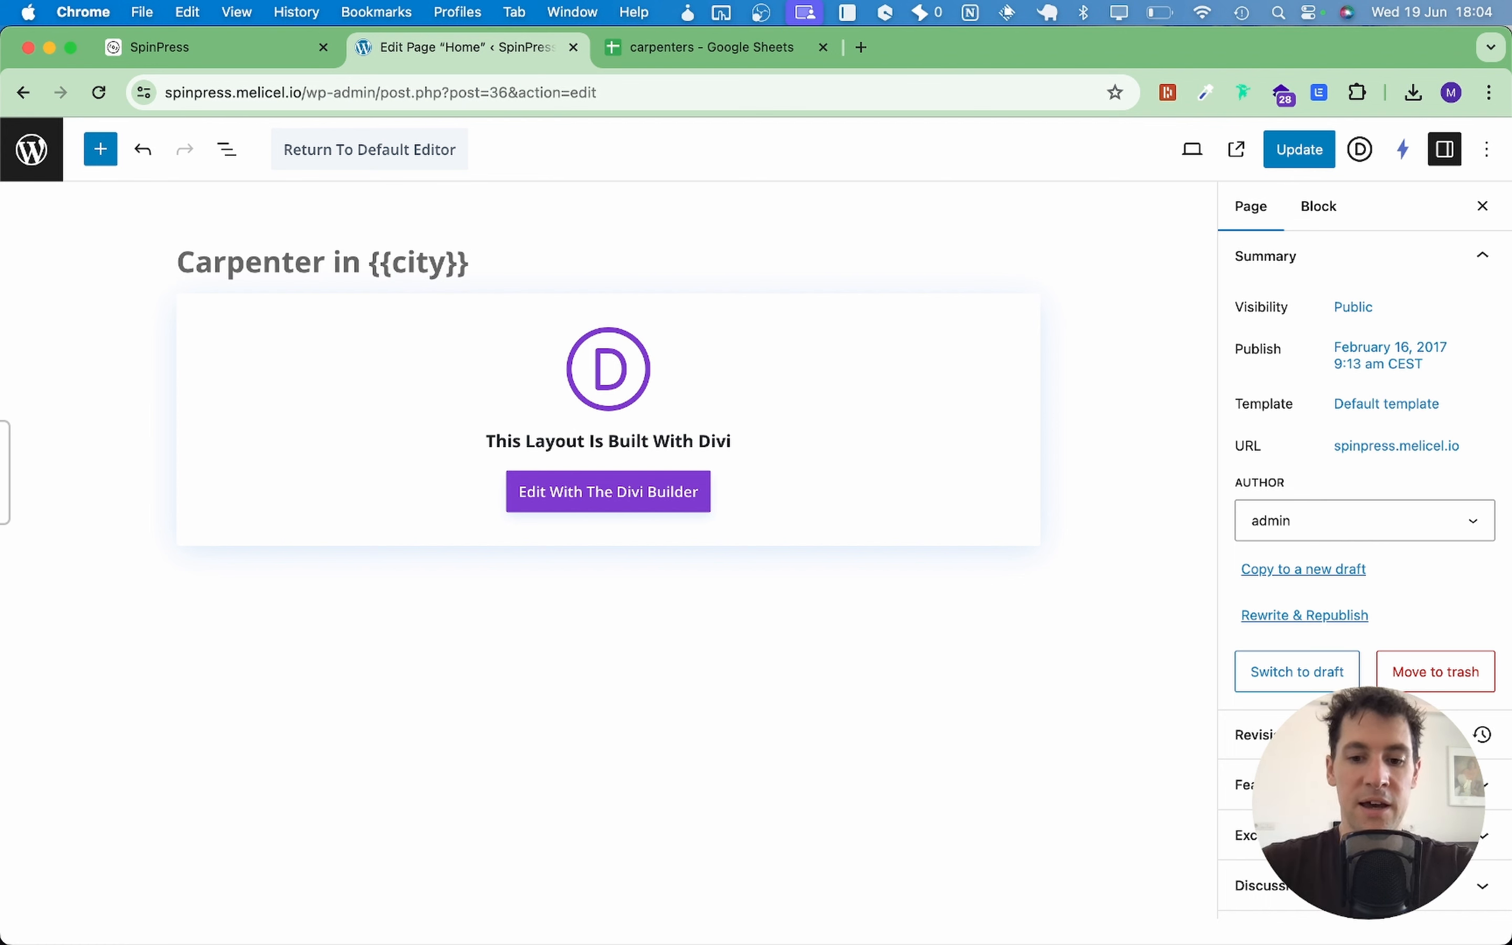
type(", {{}}")
key("Left")
key("Left")
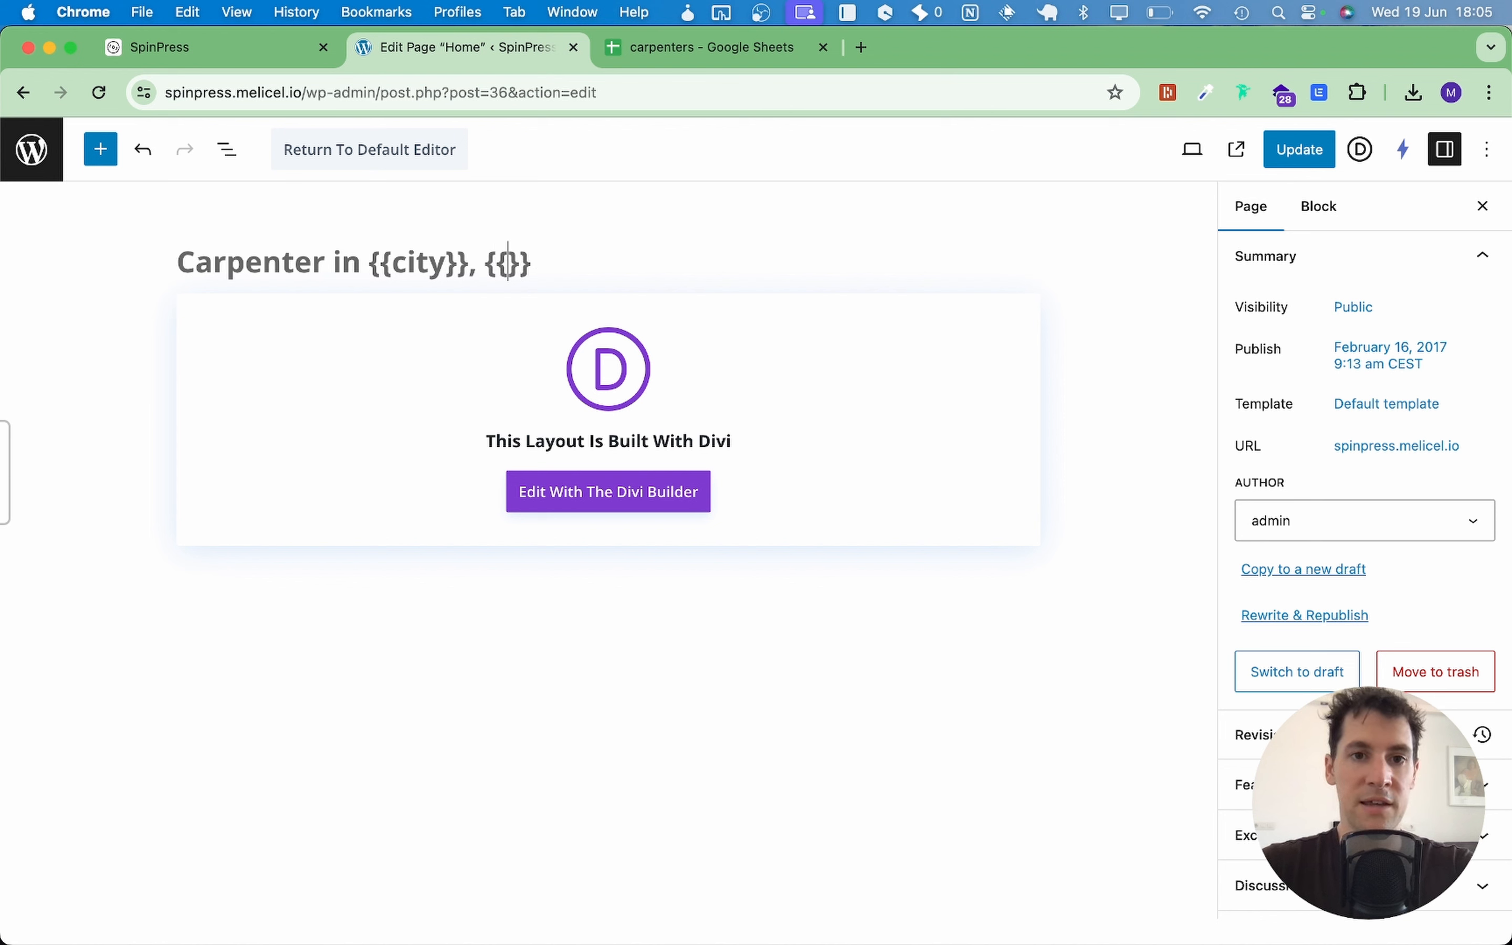
type("country")
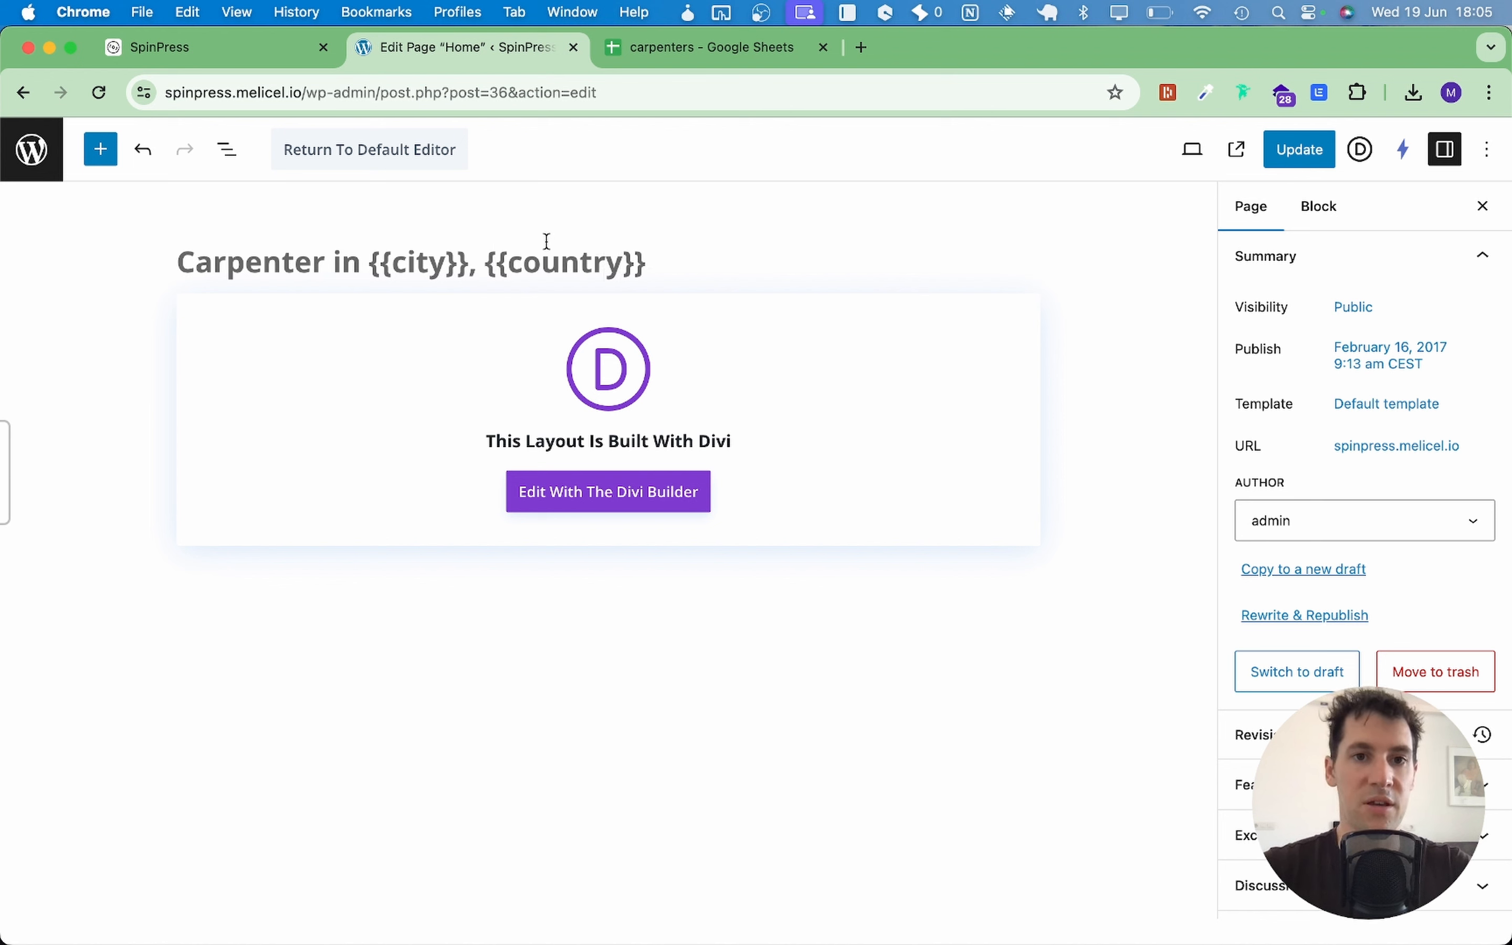
left_click(1294, 153)
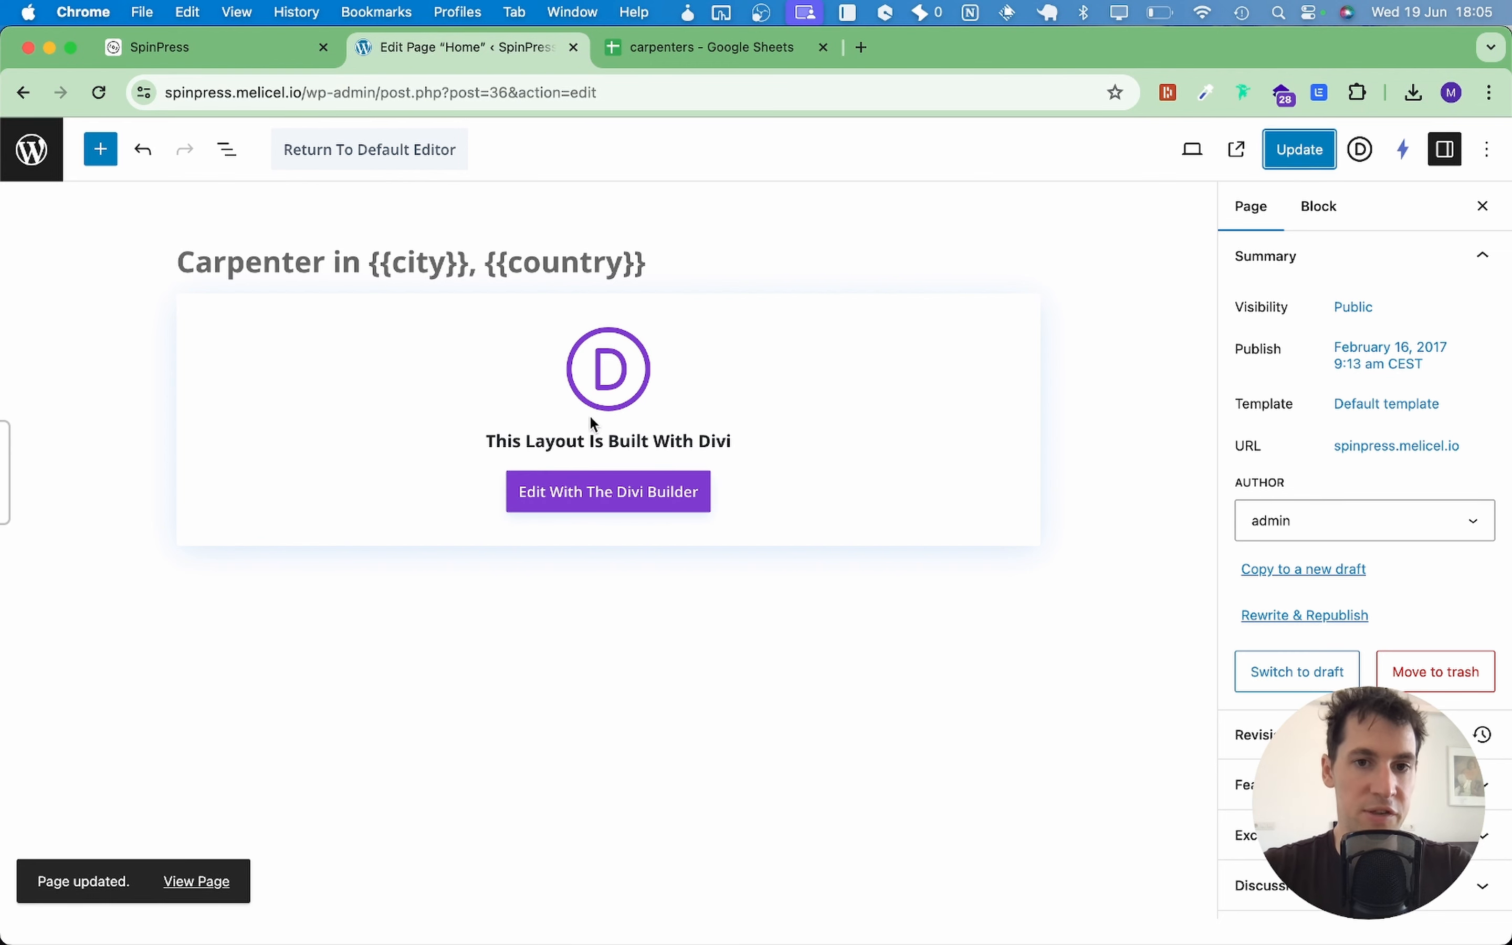
Step: Check the placeholder hero in the Divi visual builder, then bring up the 'carpenters' spreadsheet
left_click(603, 491)
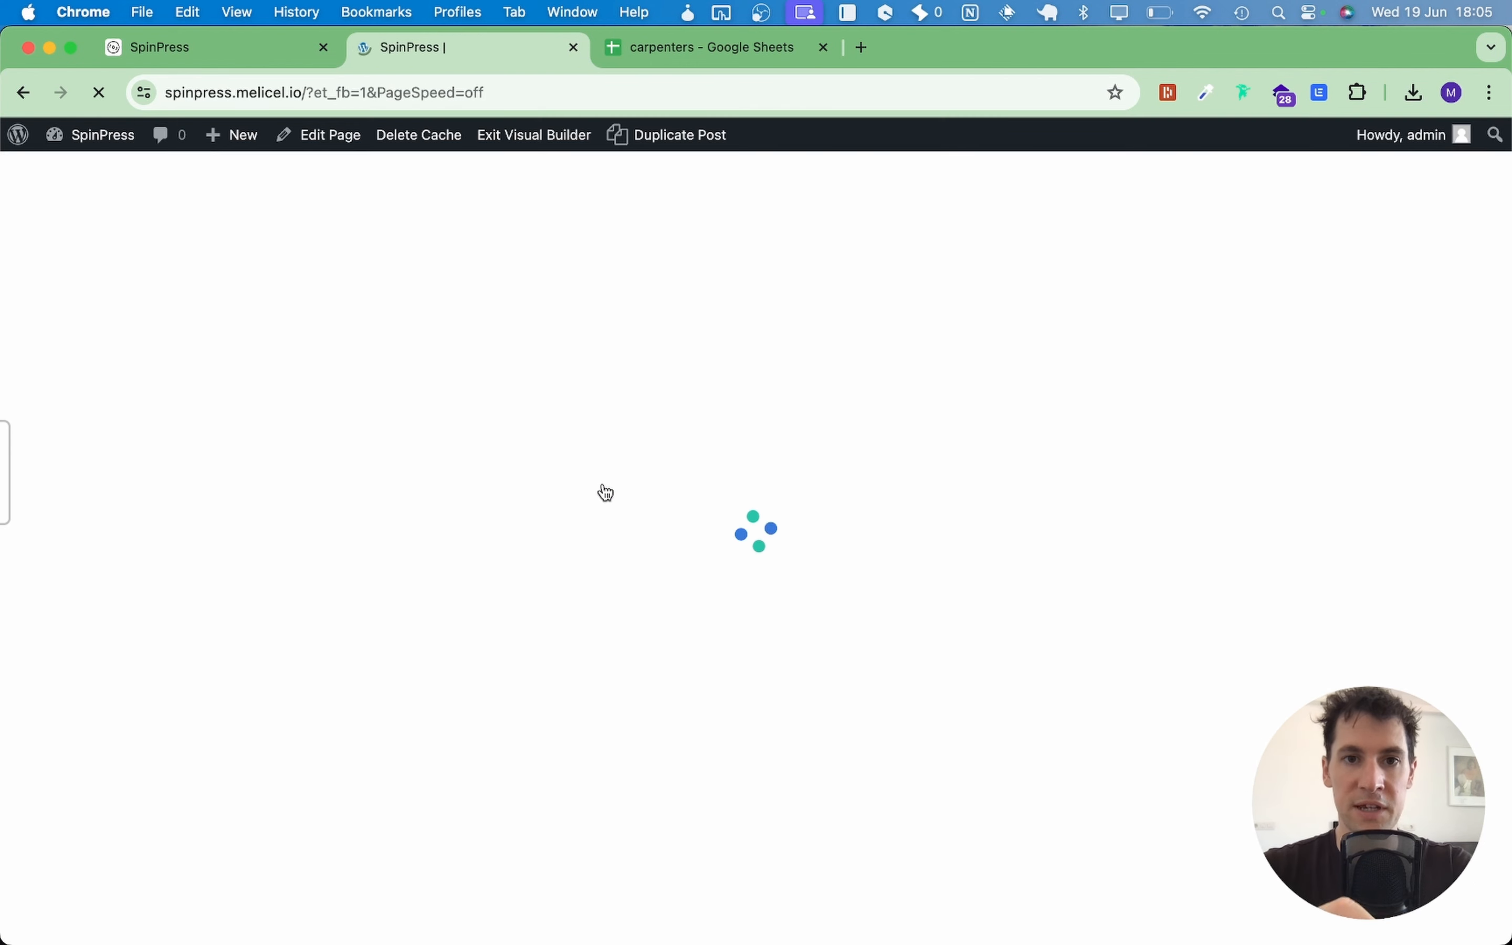
scroll(1056, 387, "down", 5)
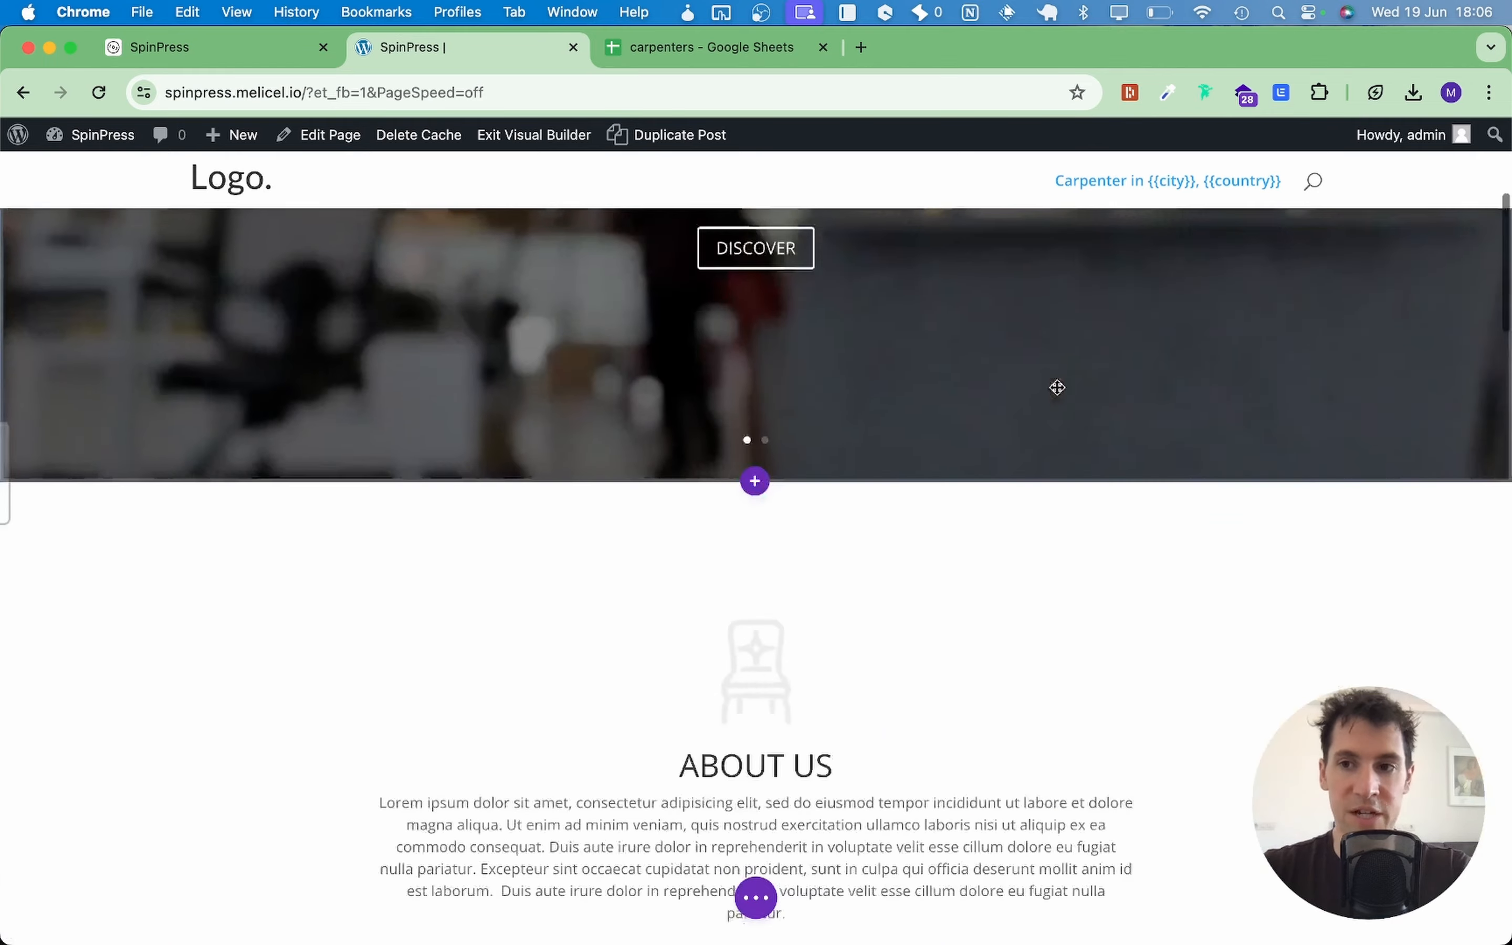
scroll(1056, 387, "down", 3)
scroll(1056, 388, "up", 10)
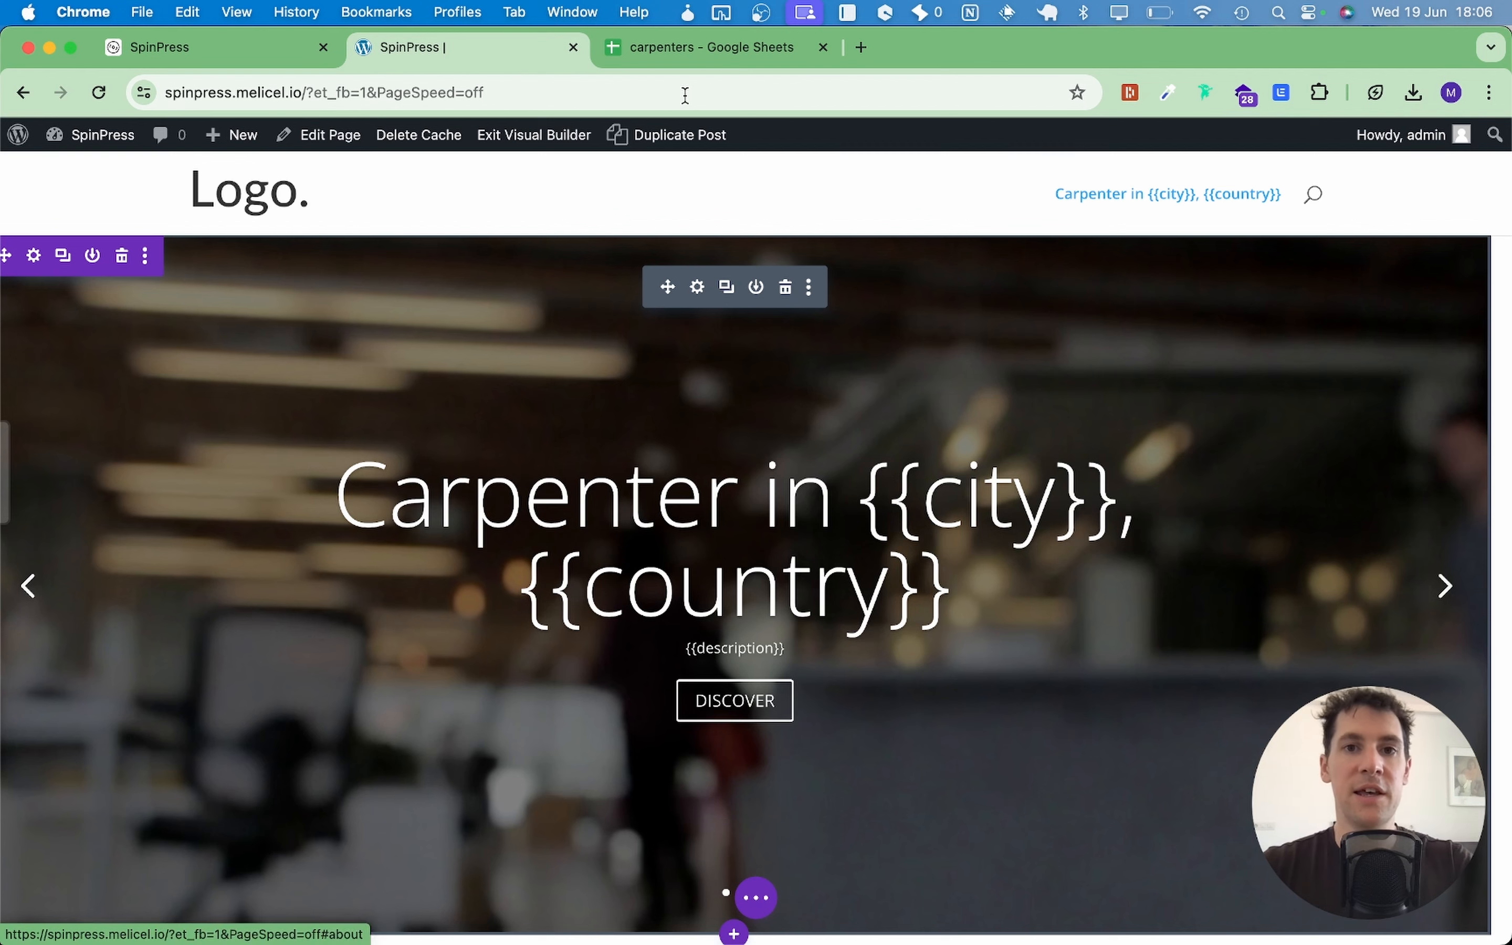
left_click(697, 47)
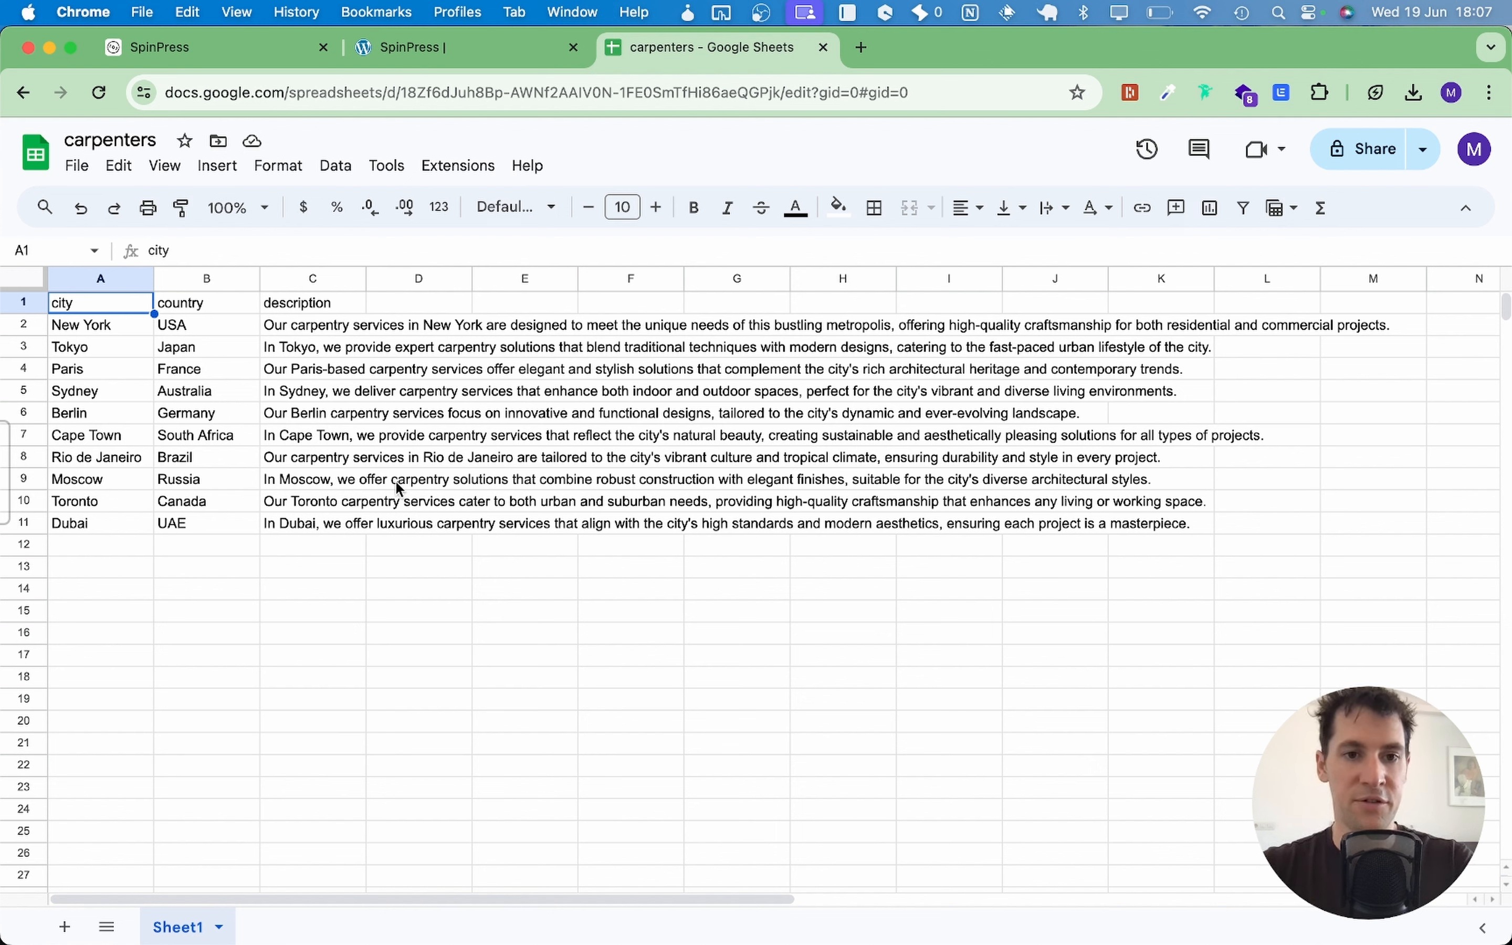
Step: Export the carpenters sheet as Comma Separated Values (.csv), then return to SpinPress
left_click(80, 168)
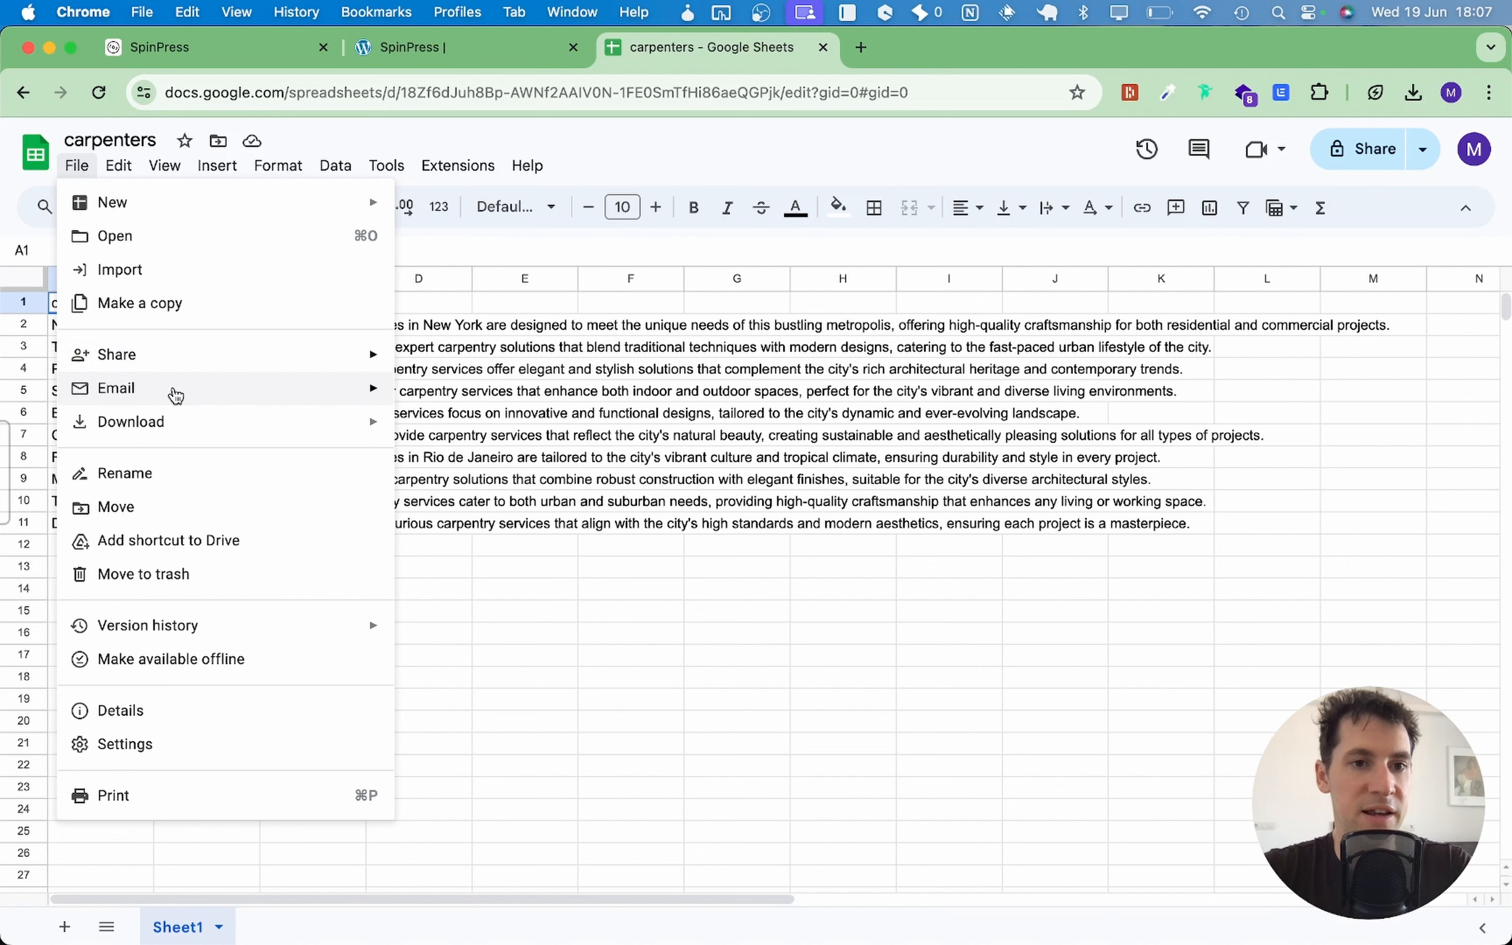
mouse_move(181, 436)
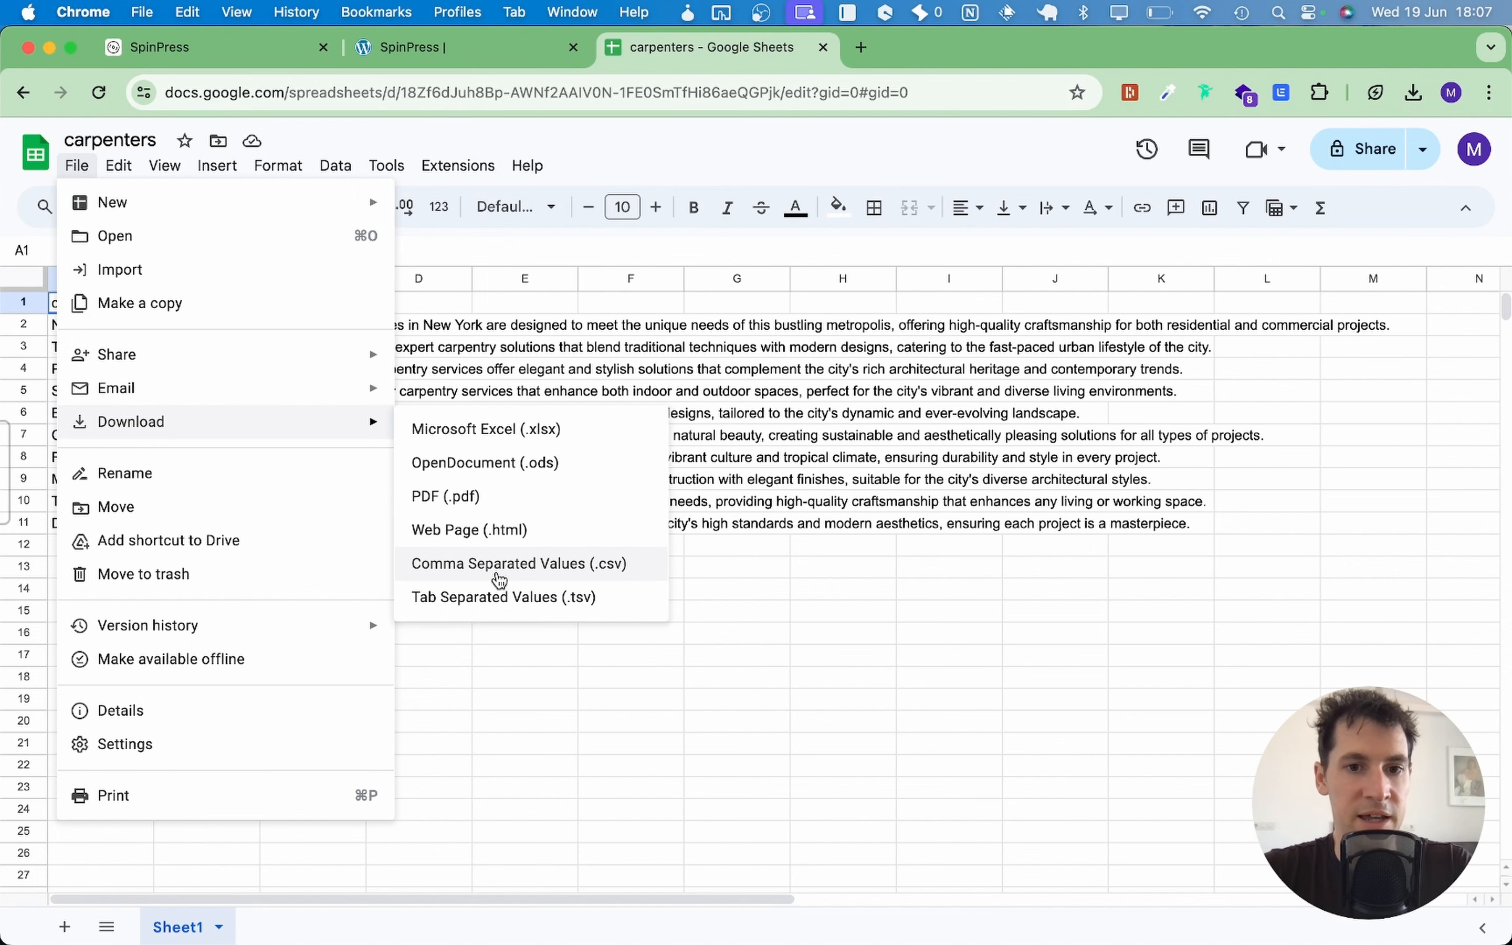
left_click(521, 566)
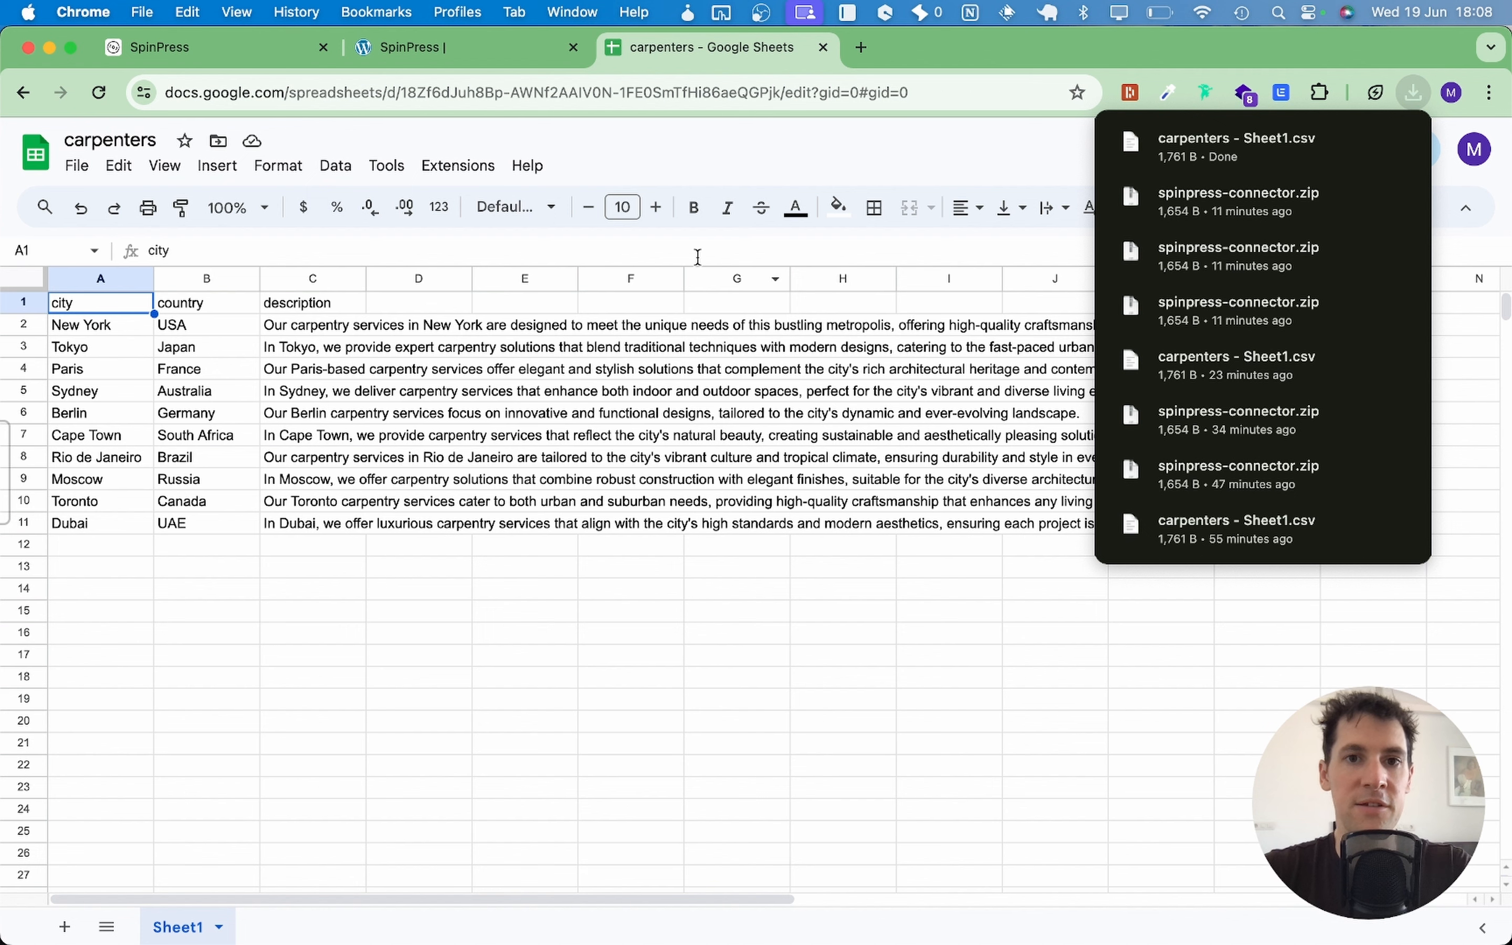
left_click(653, 577)
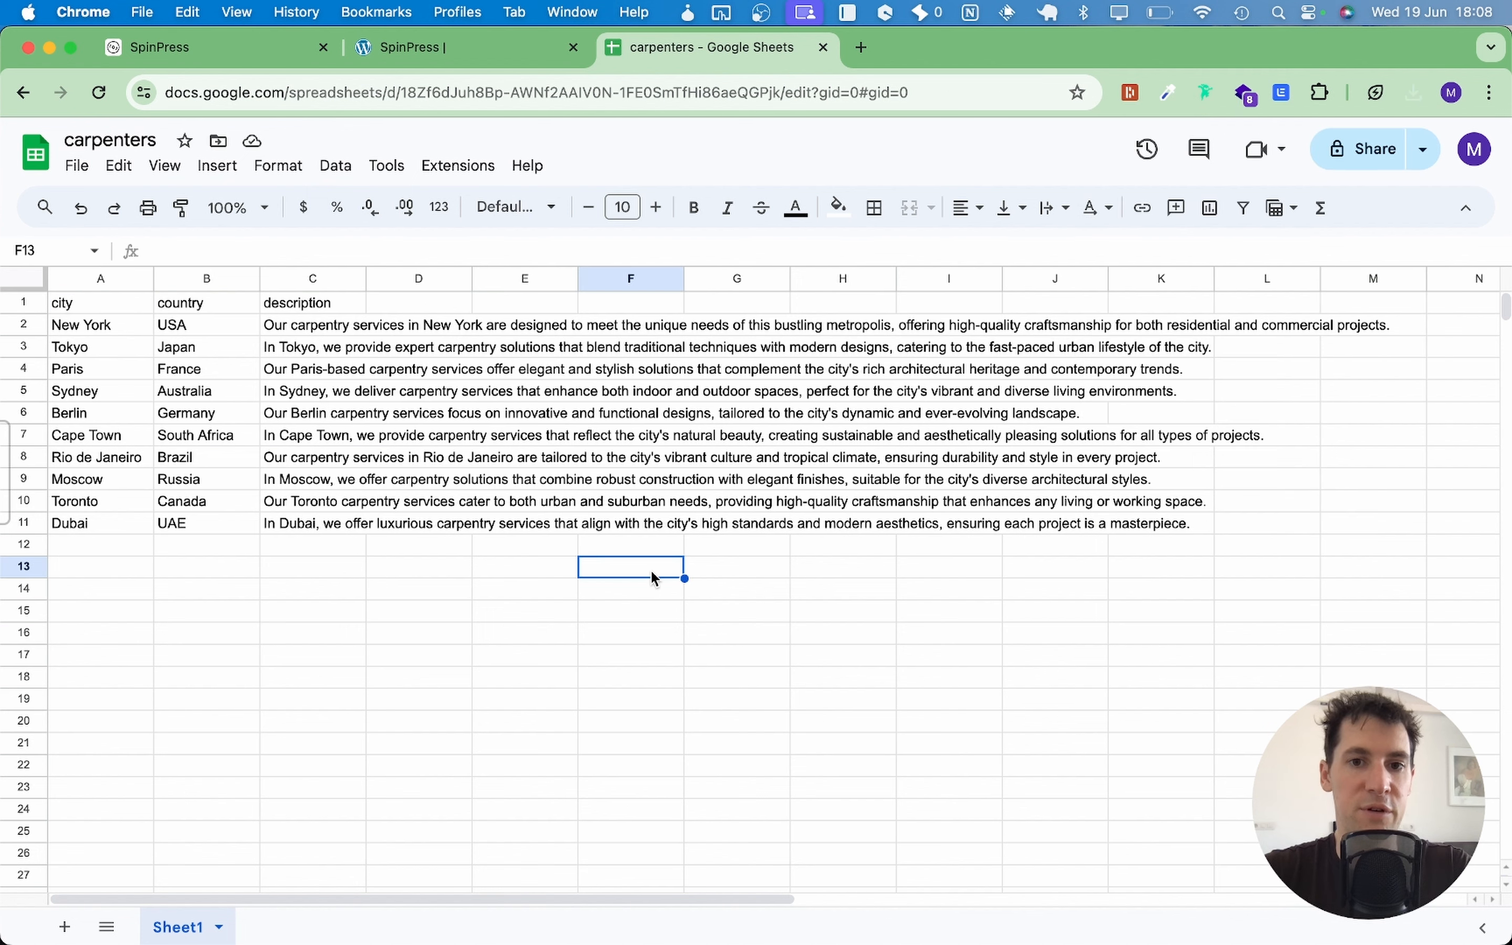
left_click(223, 44)
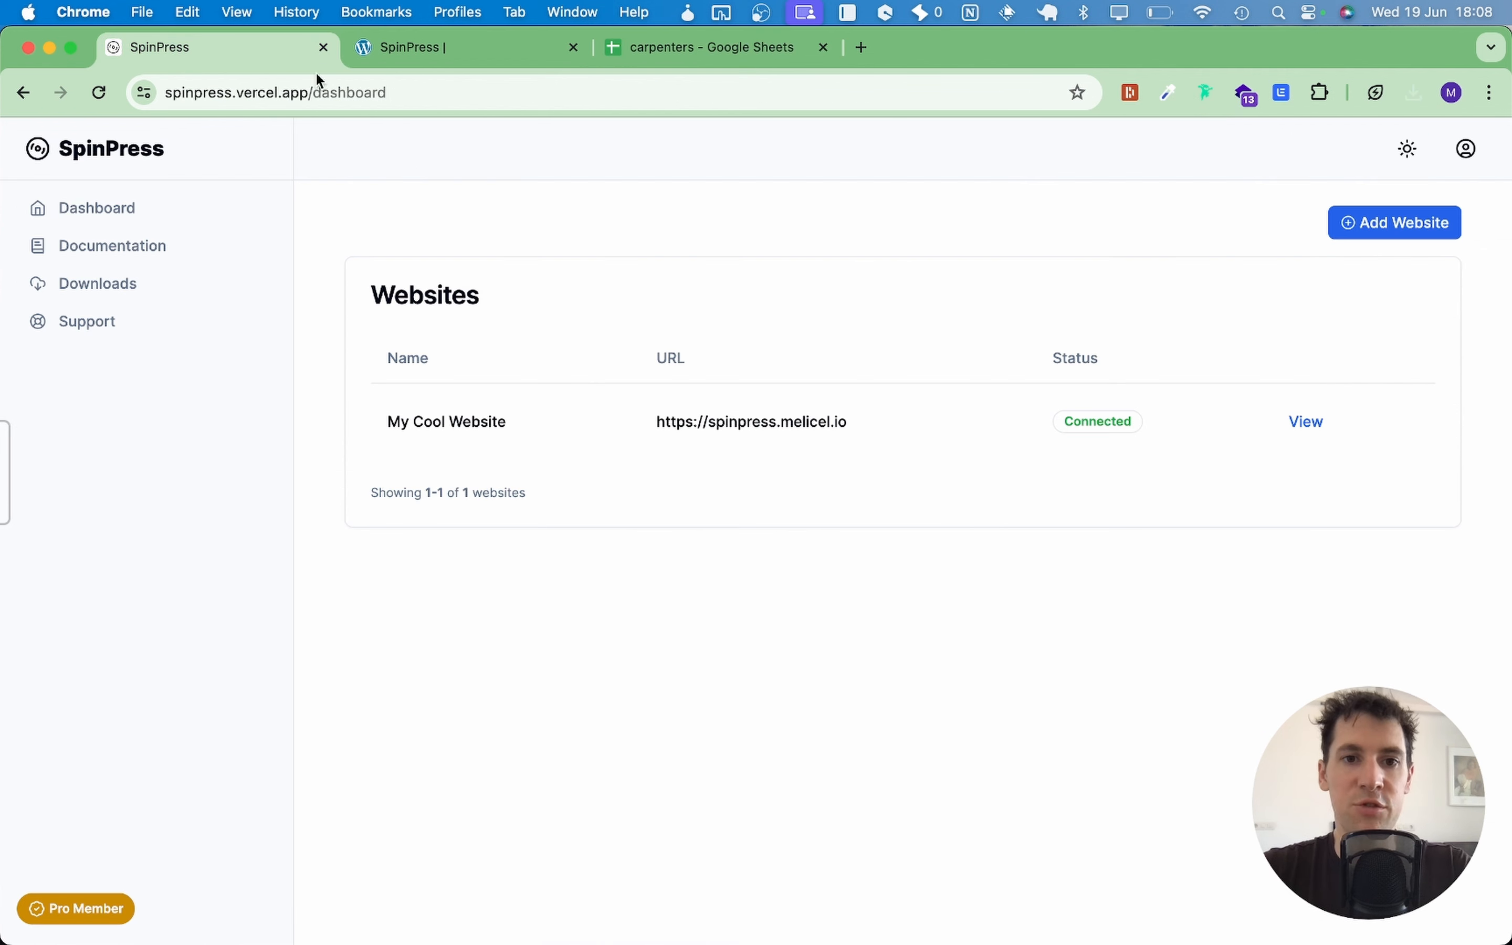
Step: Spin My Cool Website's Carpenter template page using carpenters - Sheet1.csv to generate city variations
left_click(1299, 439)
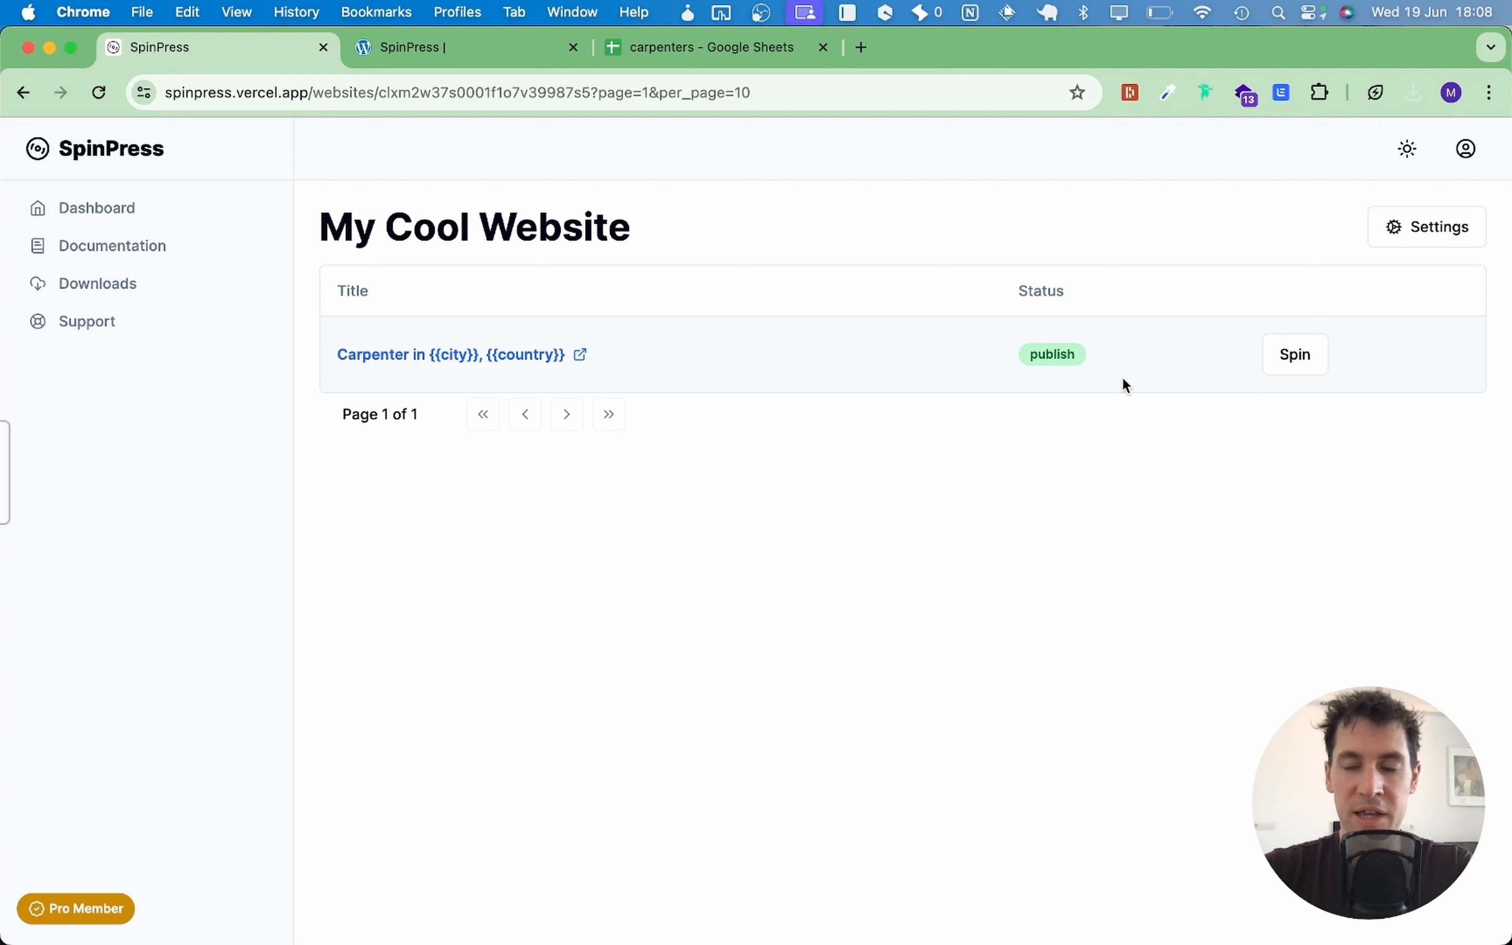
left_click(1295, 352)
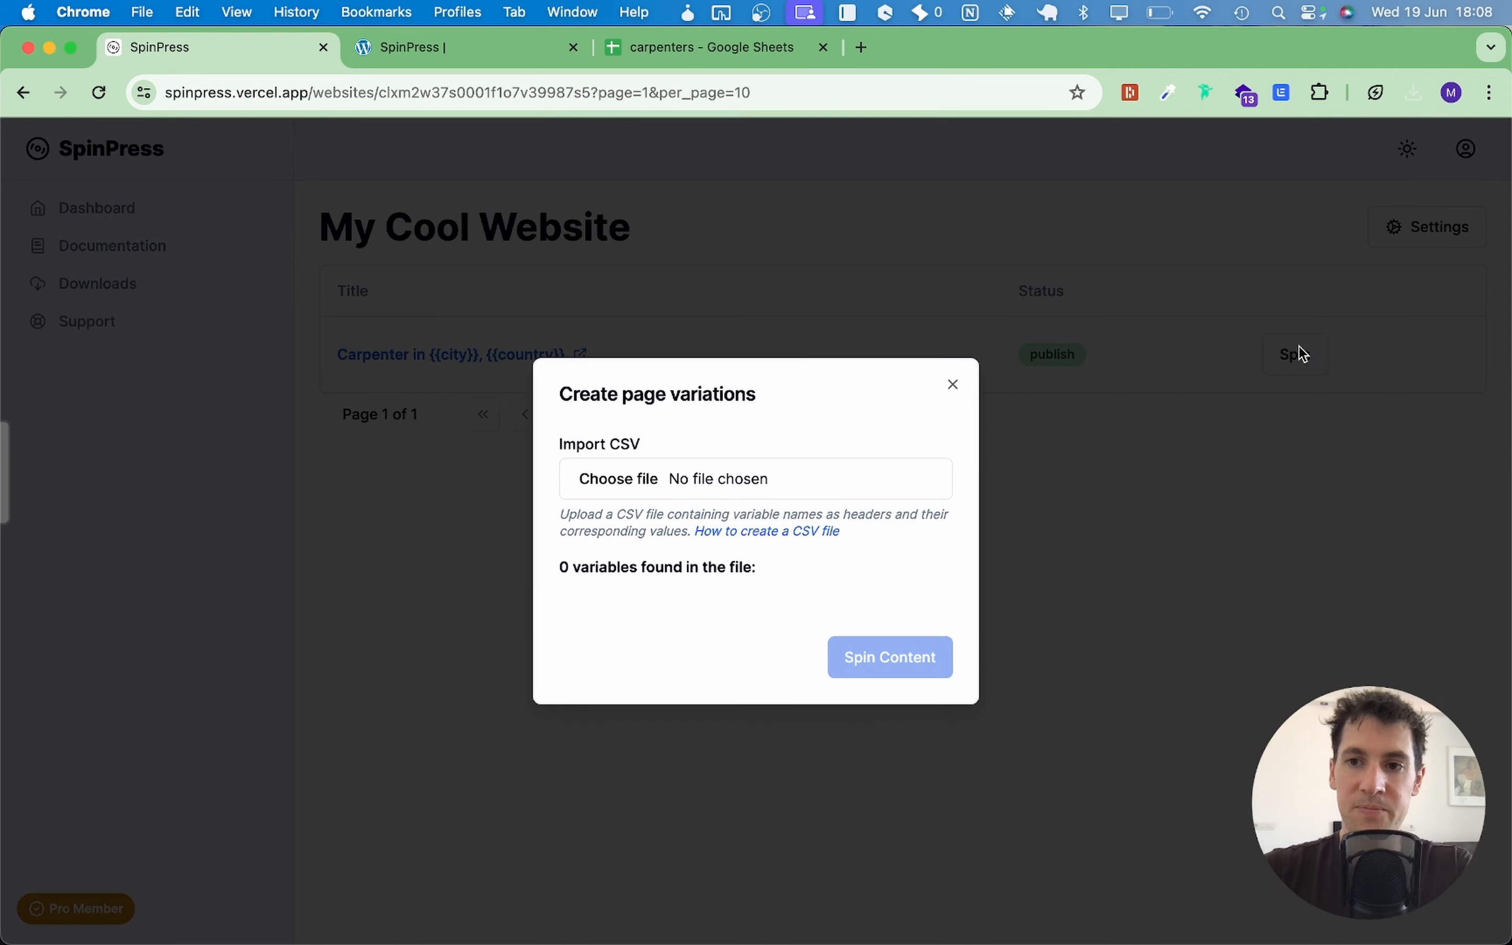
left_click(722, 474)
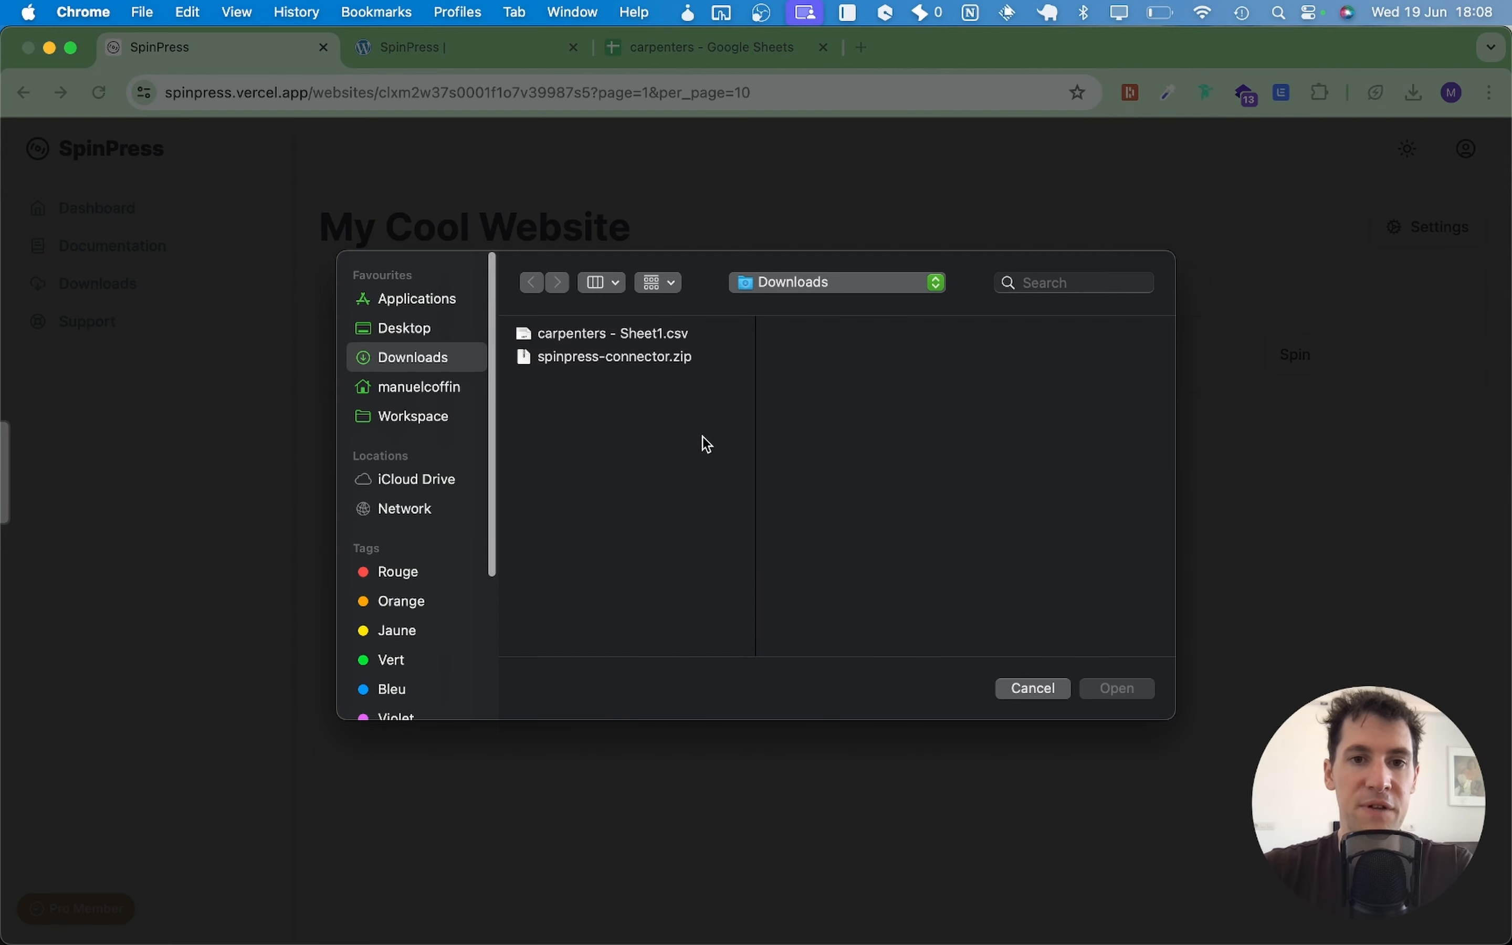
left_click(648, 337)
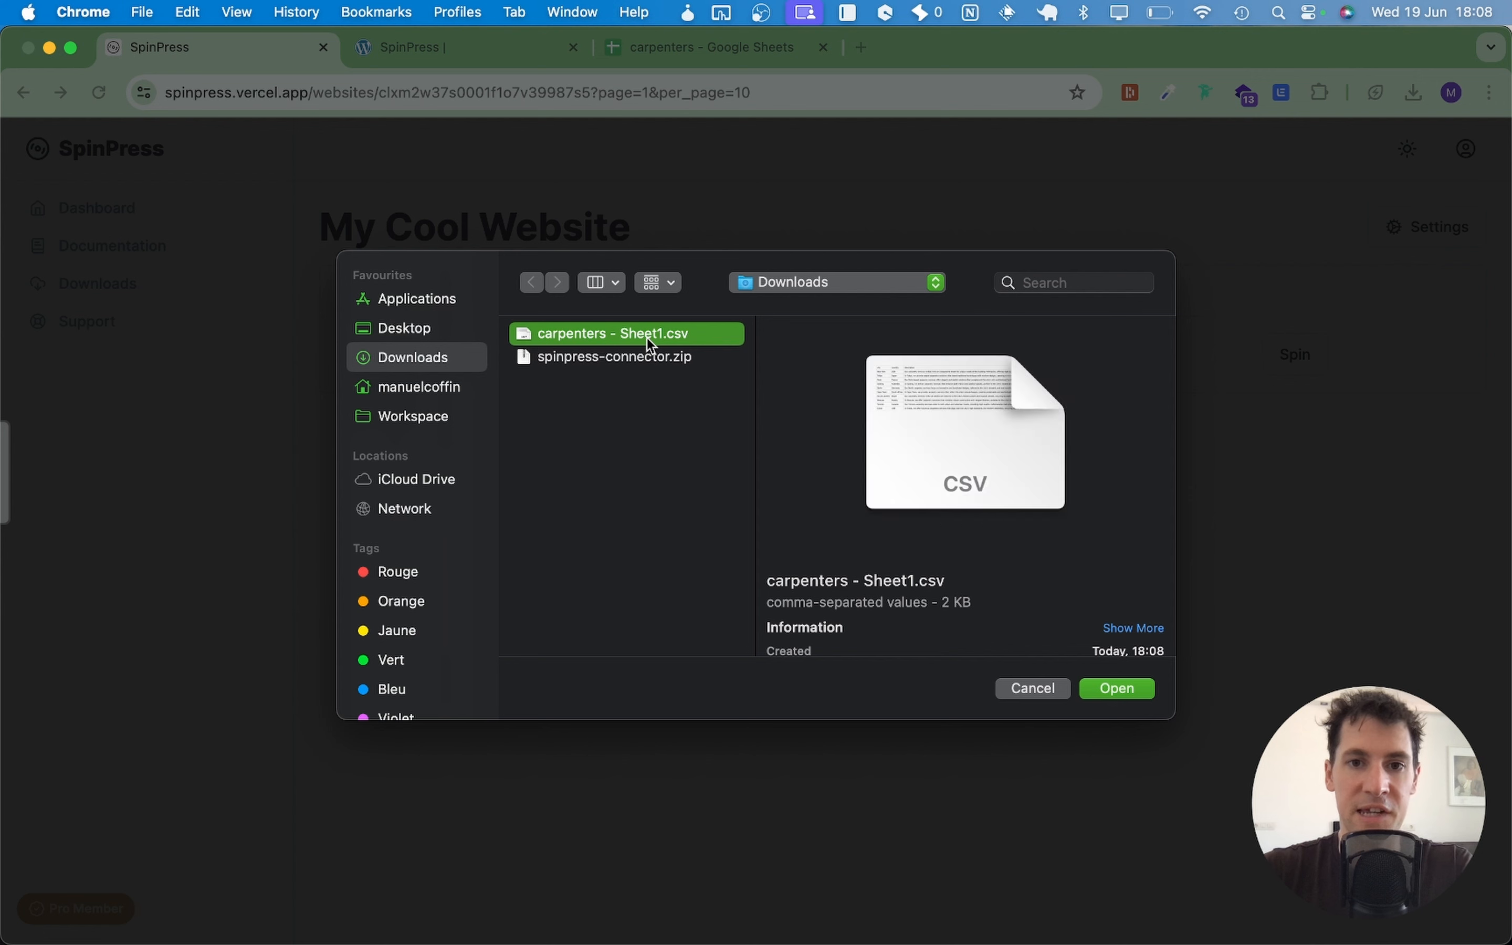
left_click(1119, 689)
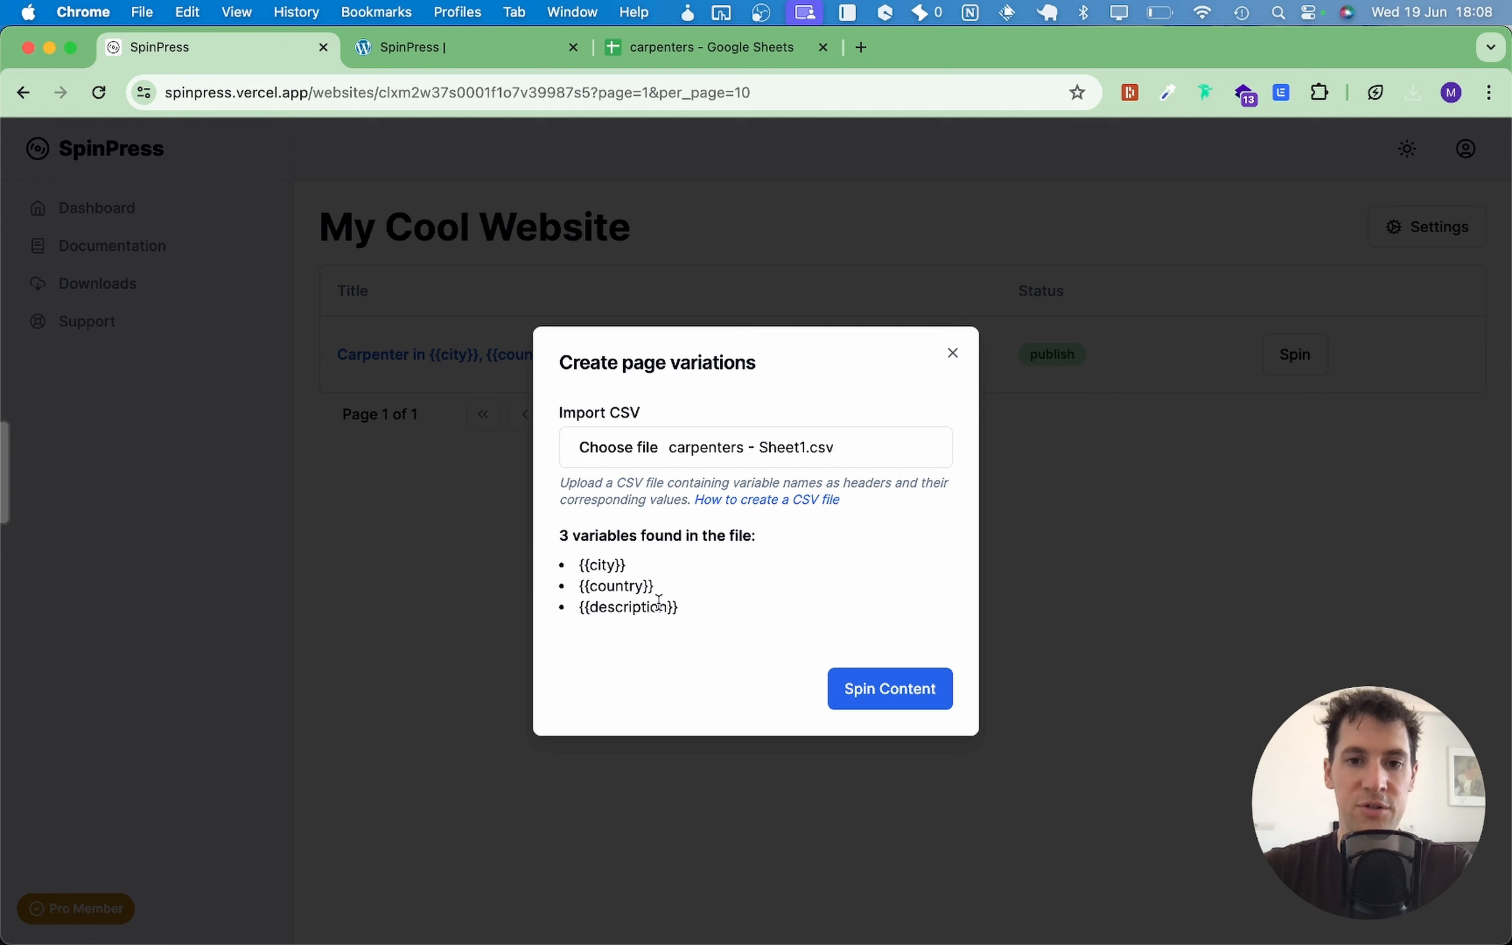
left_click(890, 689)
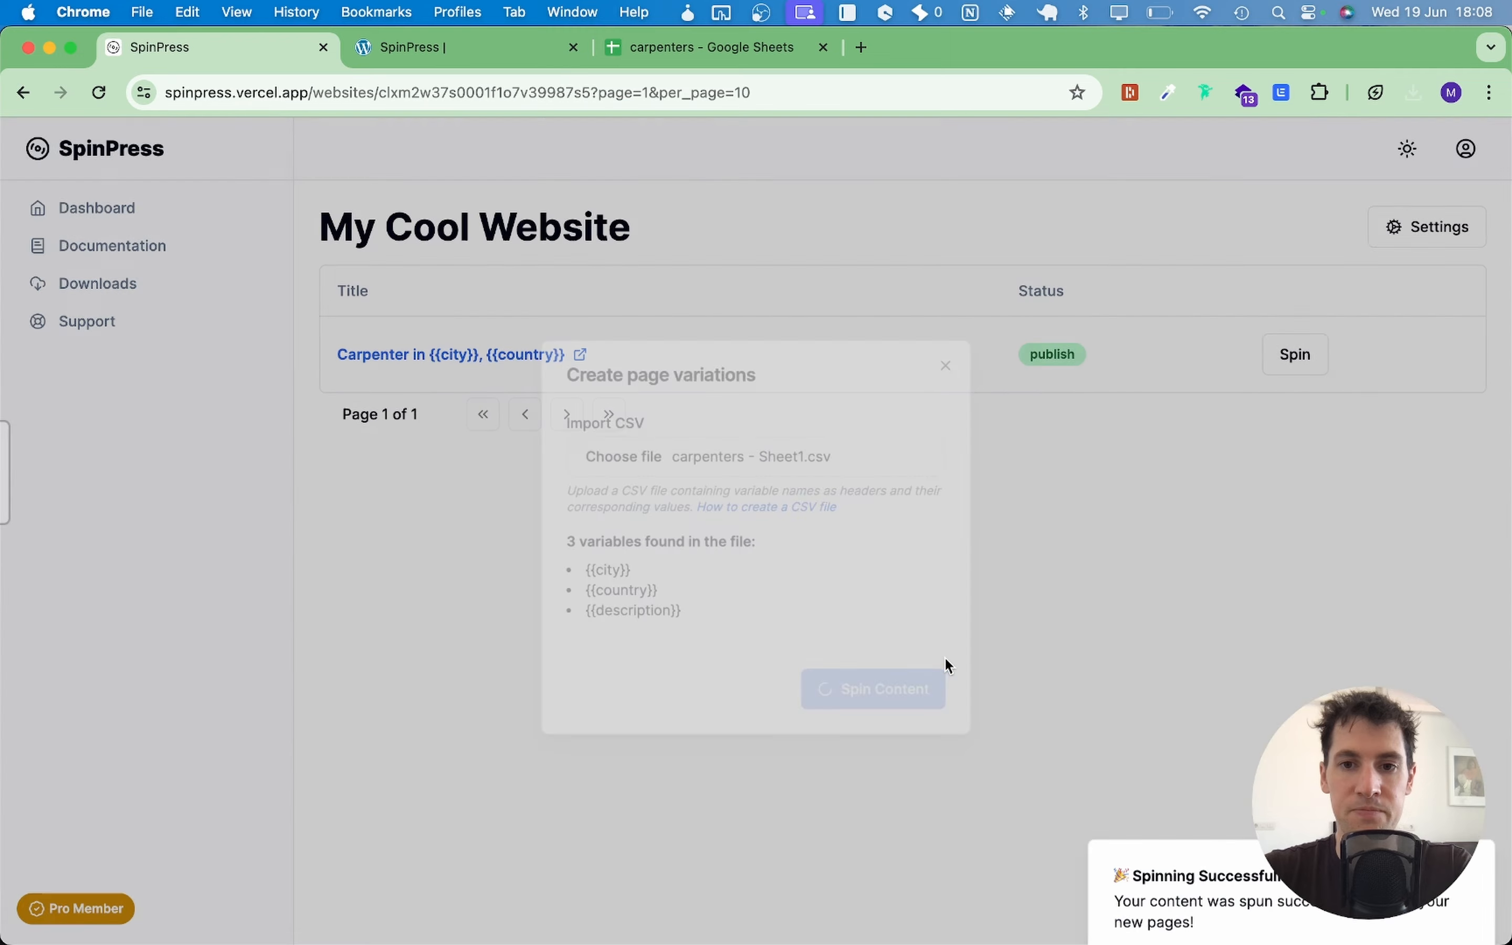
scroll(609, 365, "down", 3)
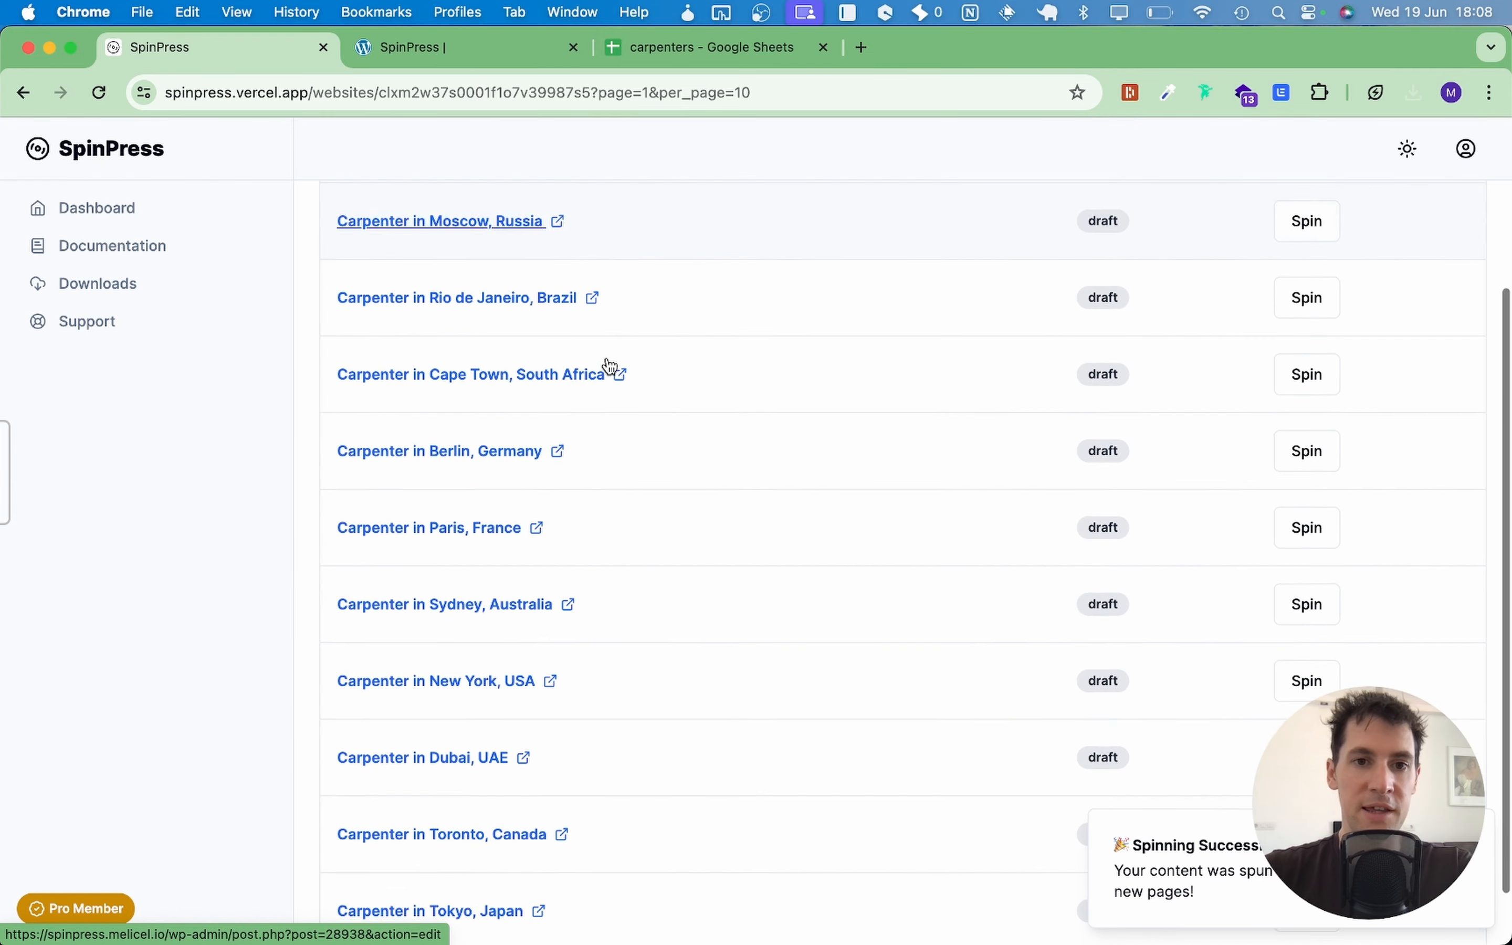
scroll(568, 579, "up", 3)
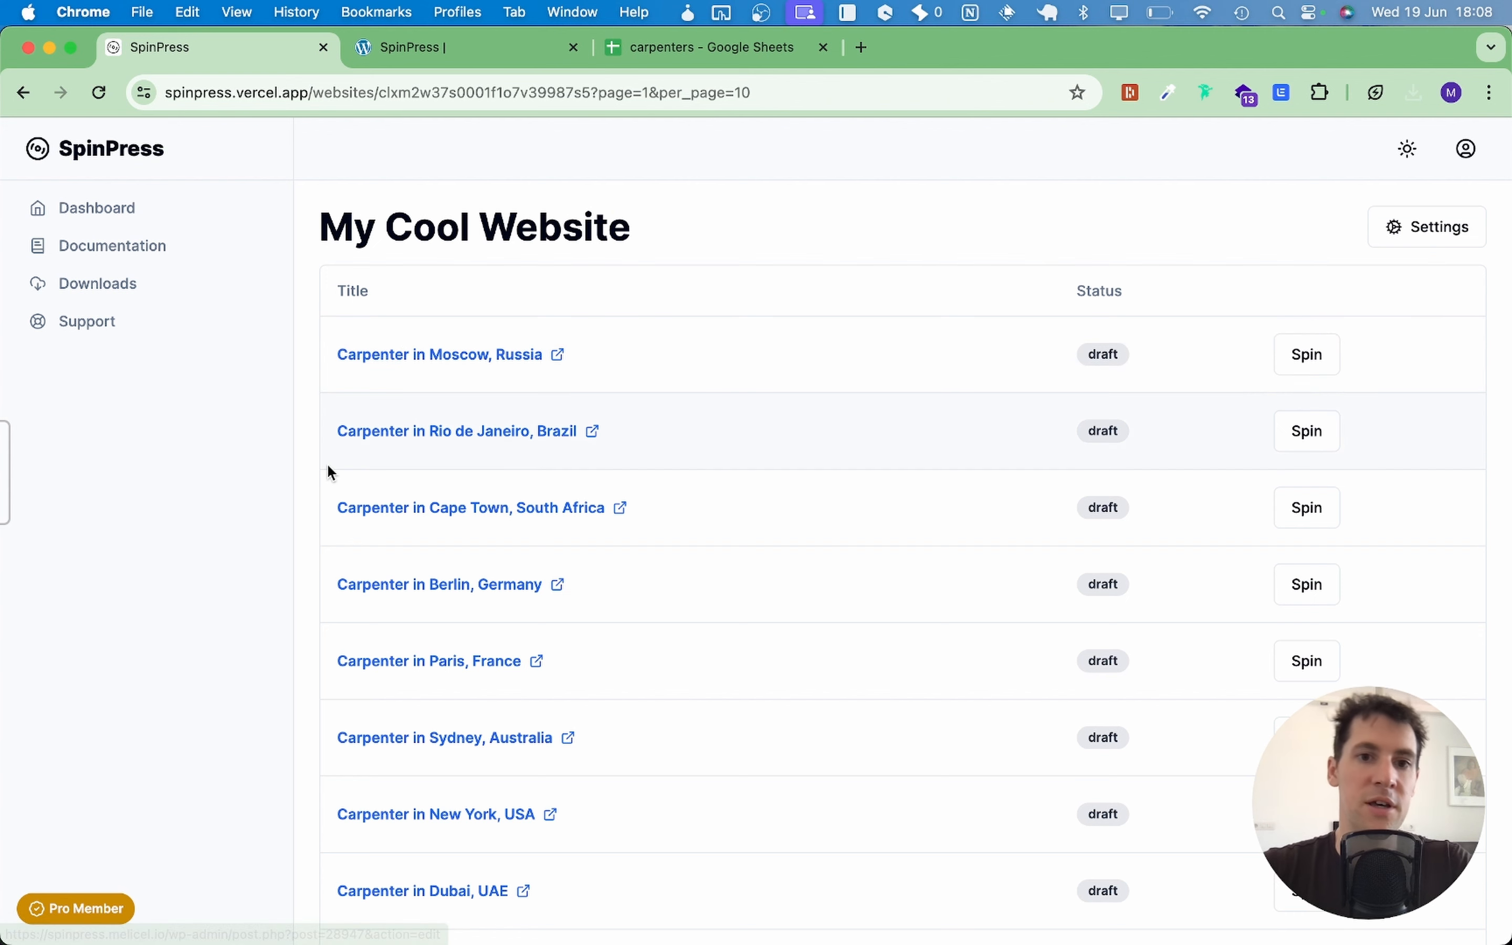
scroll(533, 457, "down", 1)
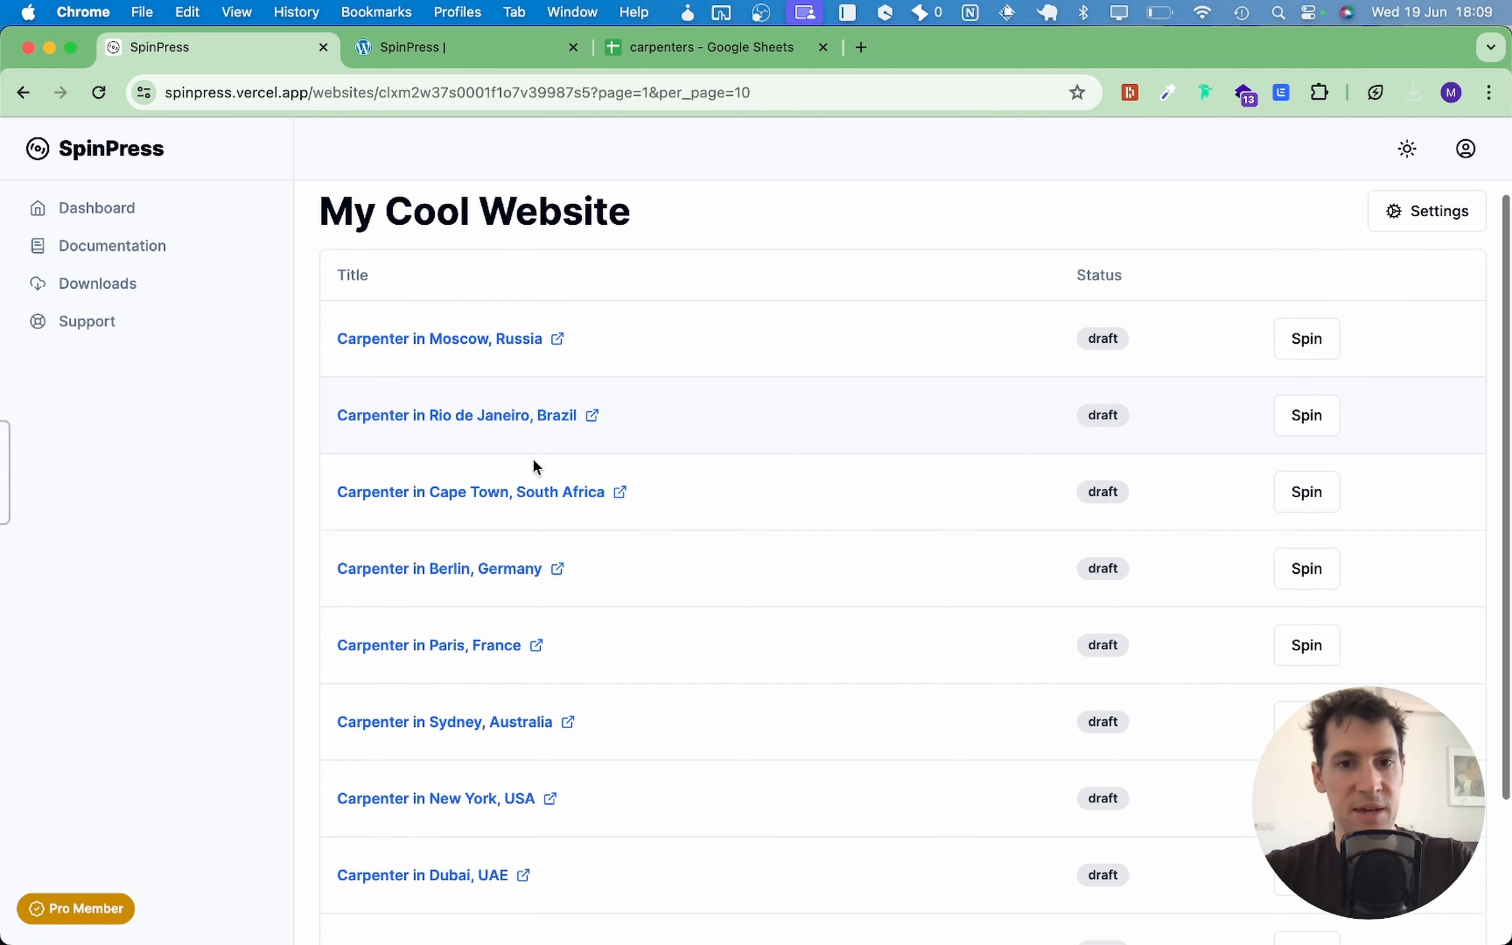
Step: Check the Carpenter in Moscow, Russia draft's Moscow text in the Divi Builder, then return to SpinPress
left_click(488, 341)
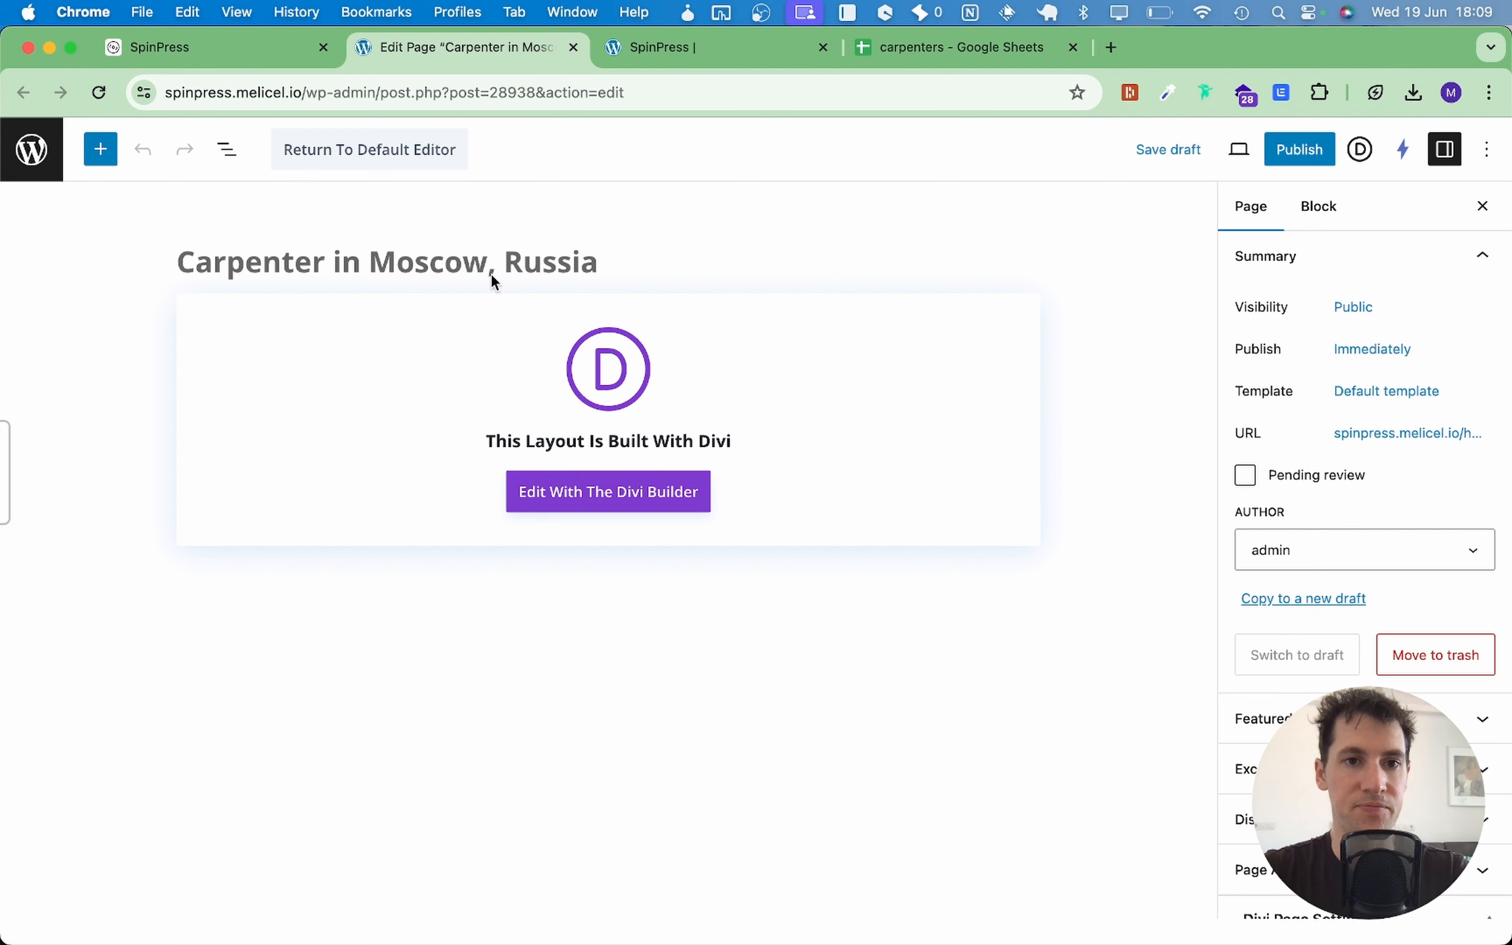
left_click(649, 499)
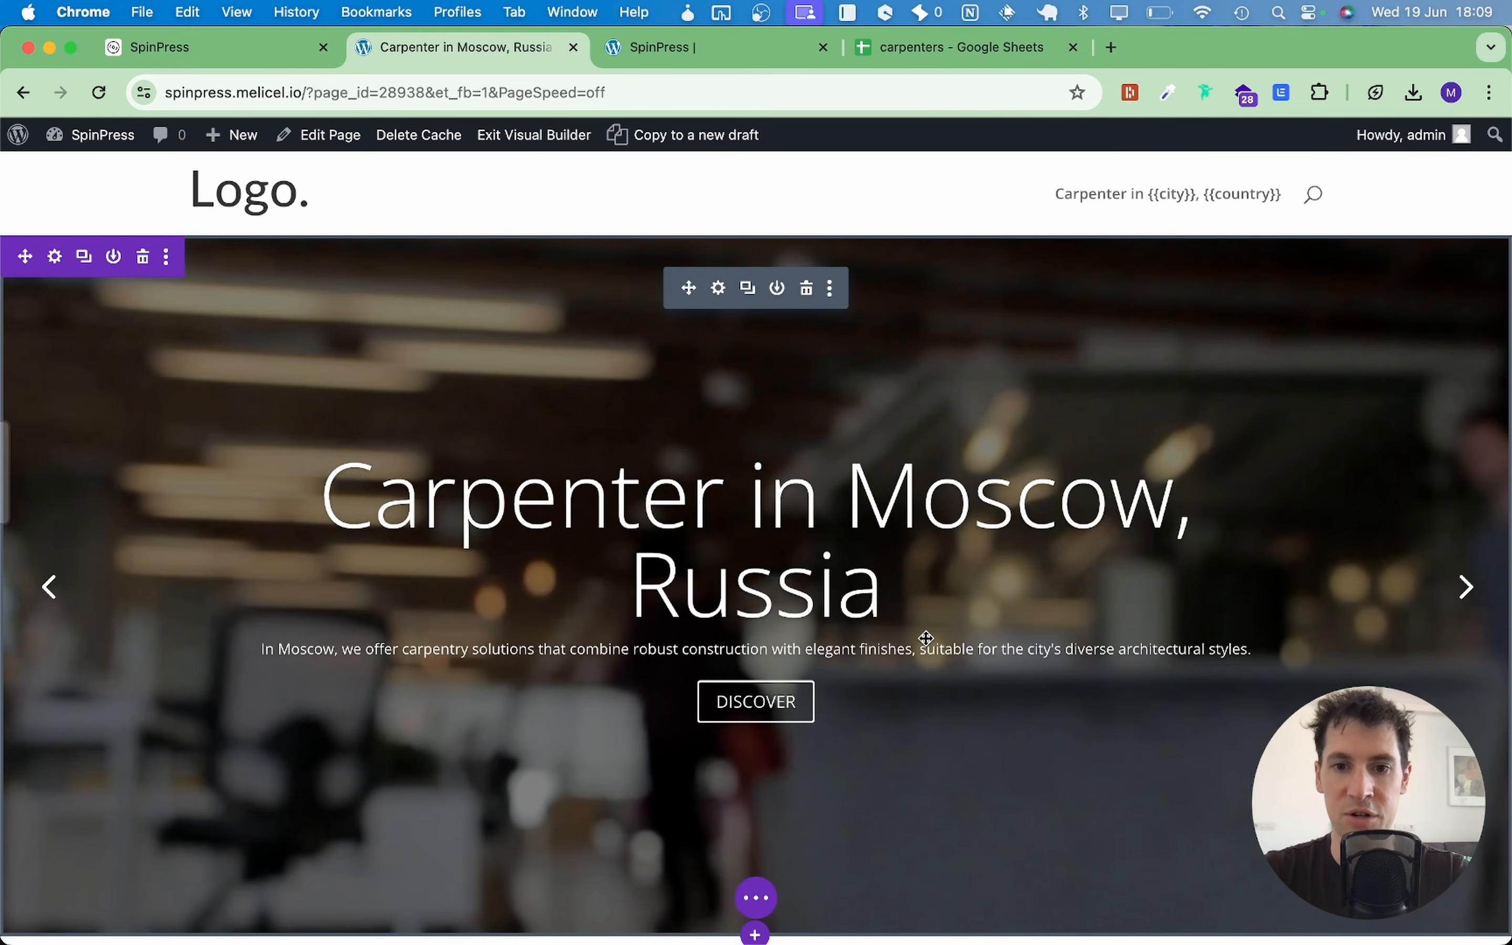
left_click(227, 50)
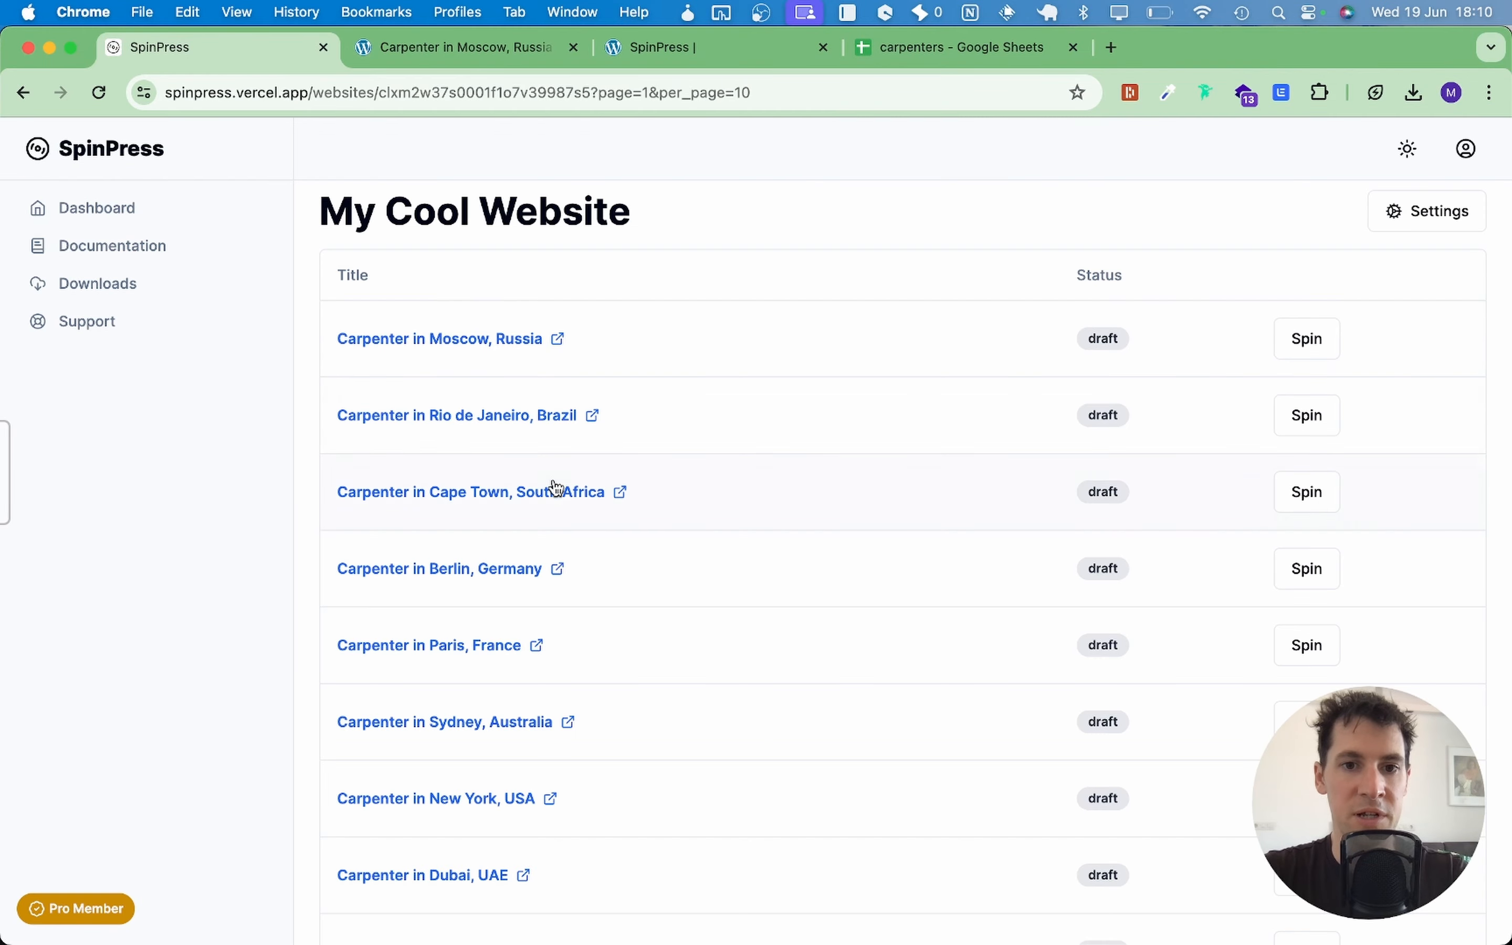
Step: Check the Carpenter in Berlin, Germany draft's Berlin heading and description in Divi, then return to SpinPress
left_click(513, 566)
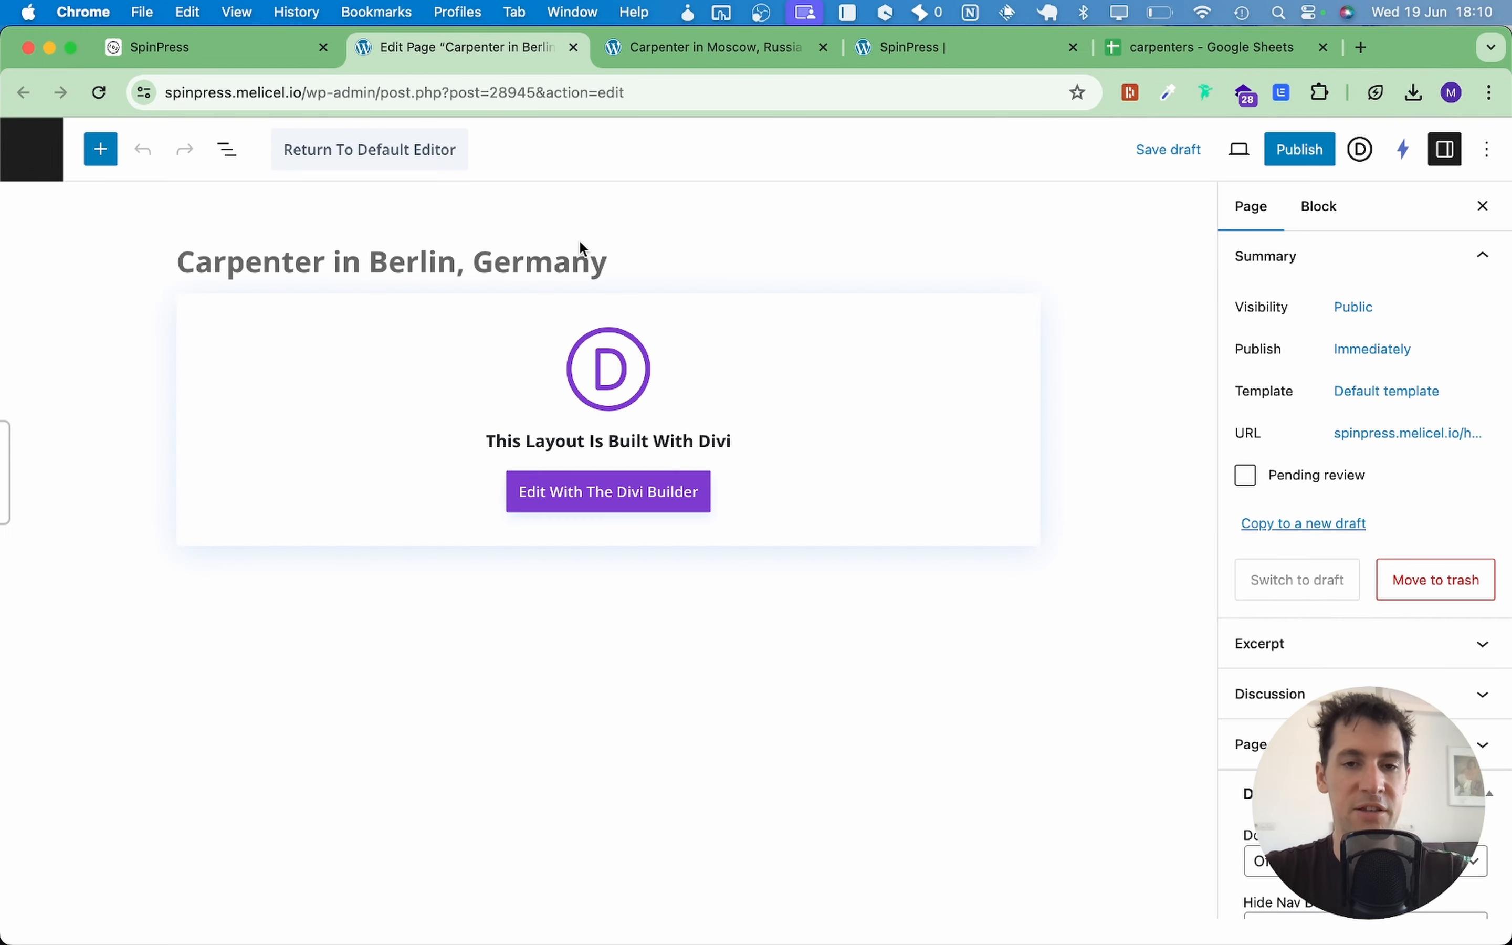
left_click(605, 504)
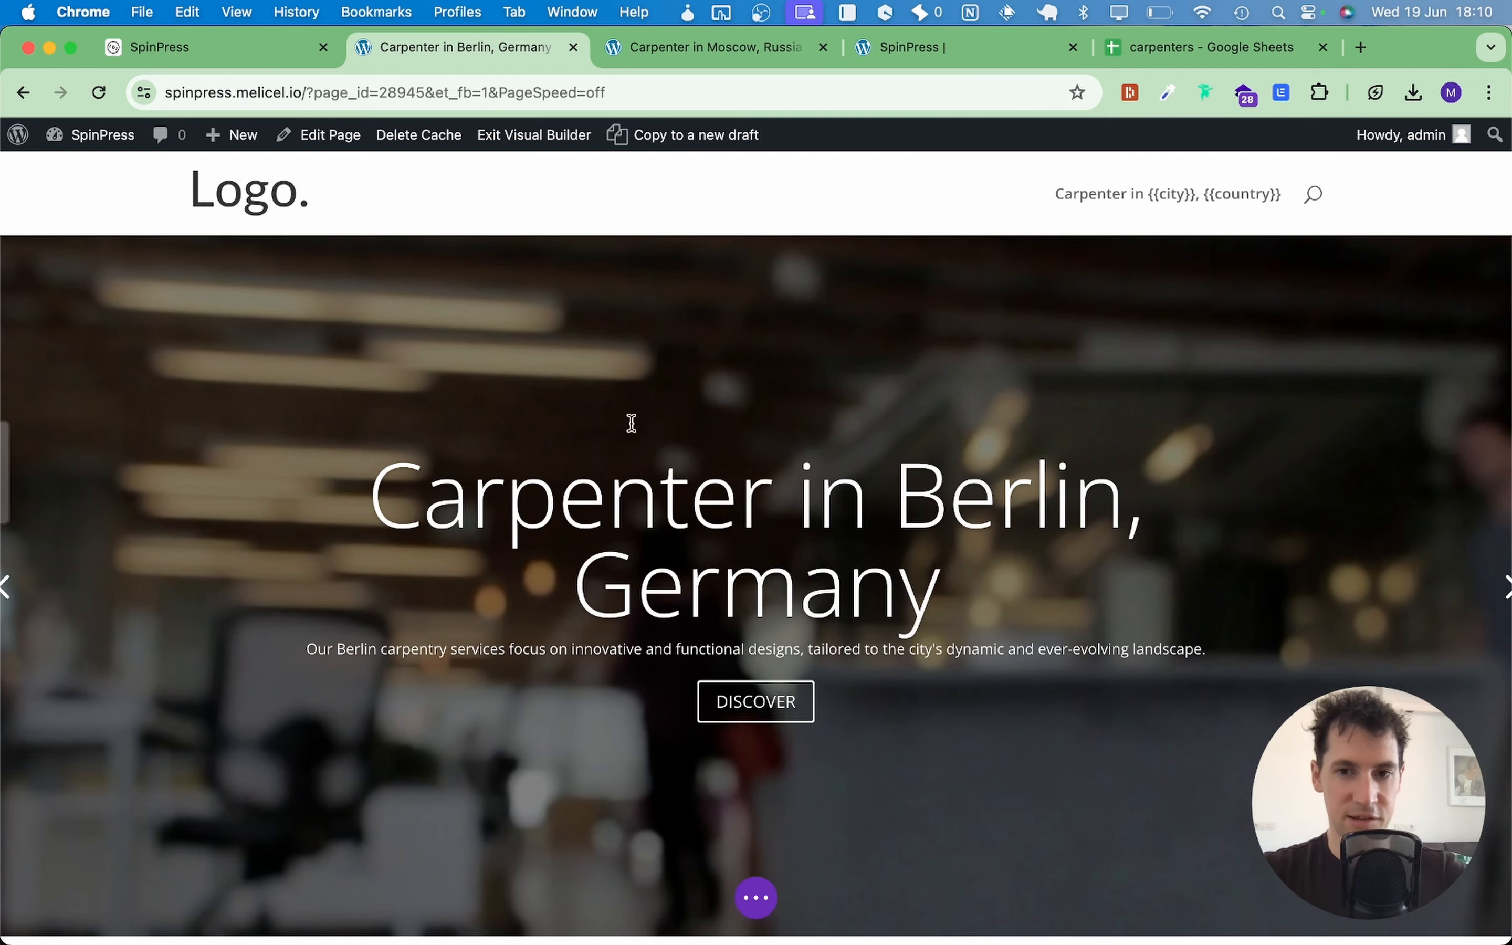
key("super+1")
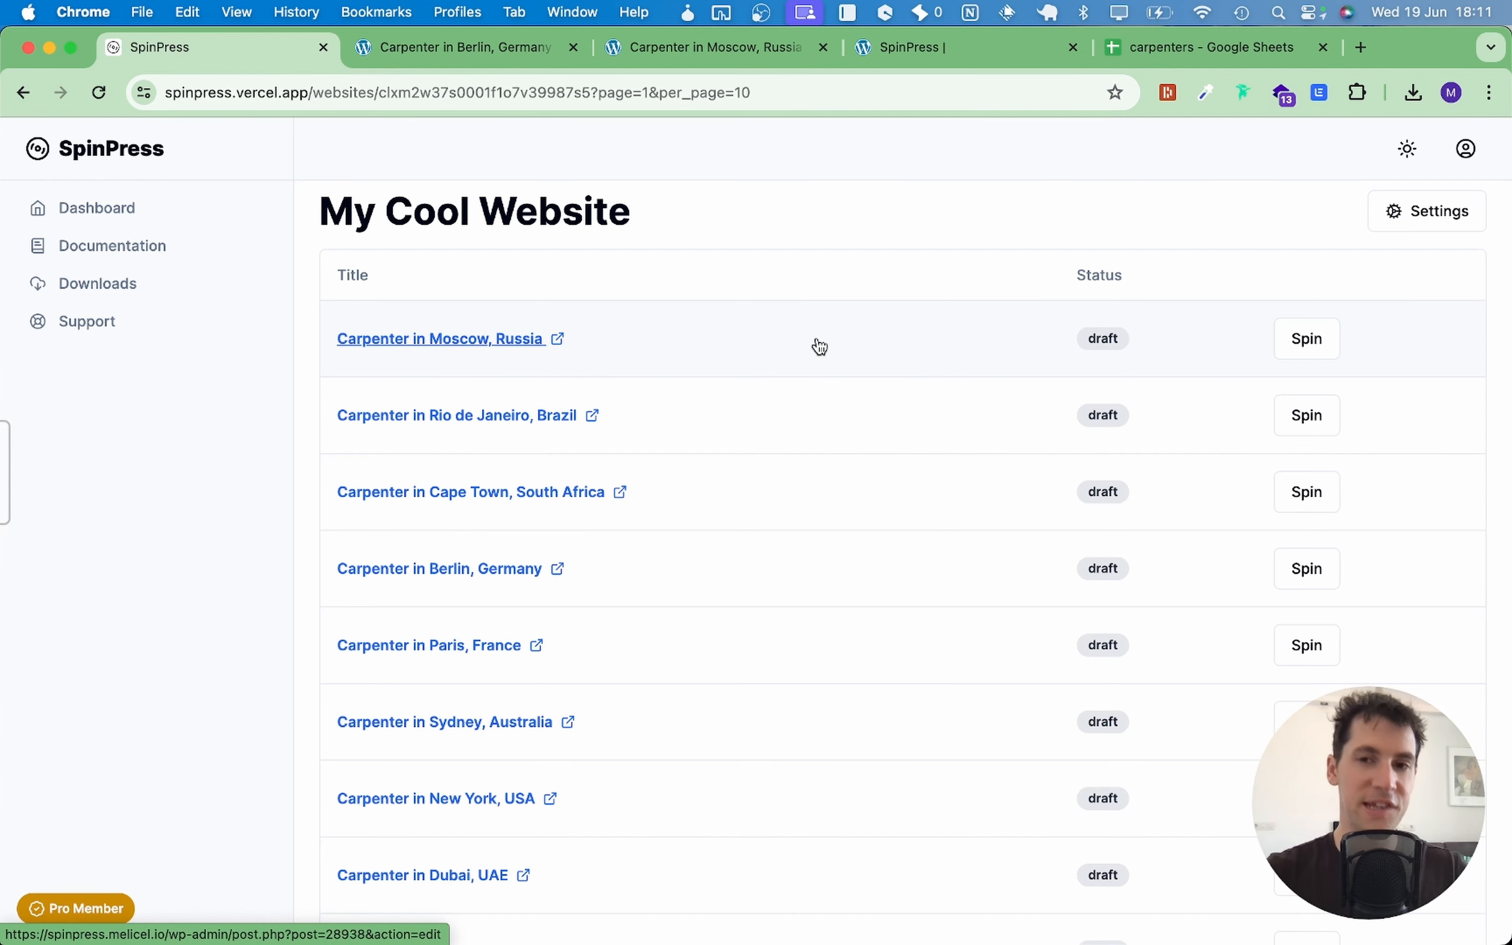